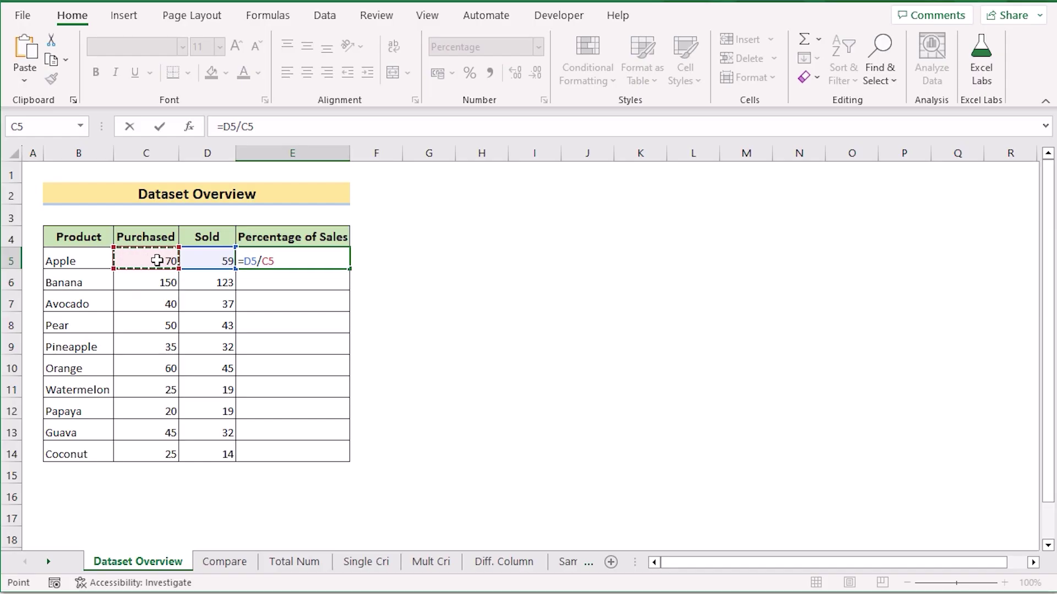
Calculate Apple's percentage of sales in E5 of the Dataset Overview sheet with the formula =D5/C5.
{"action": "key", "text": "Return"}
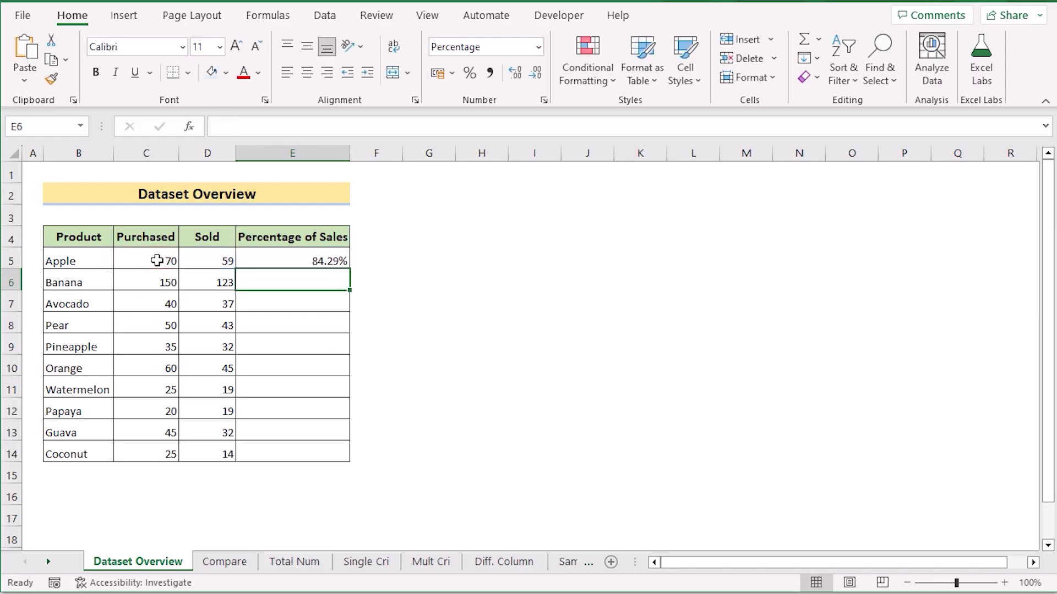
{"action": "left_click", "coordinate": [280, 259]}
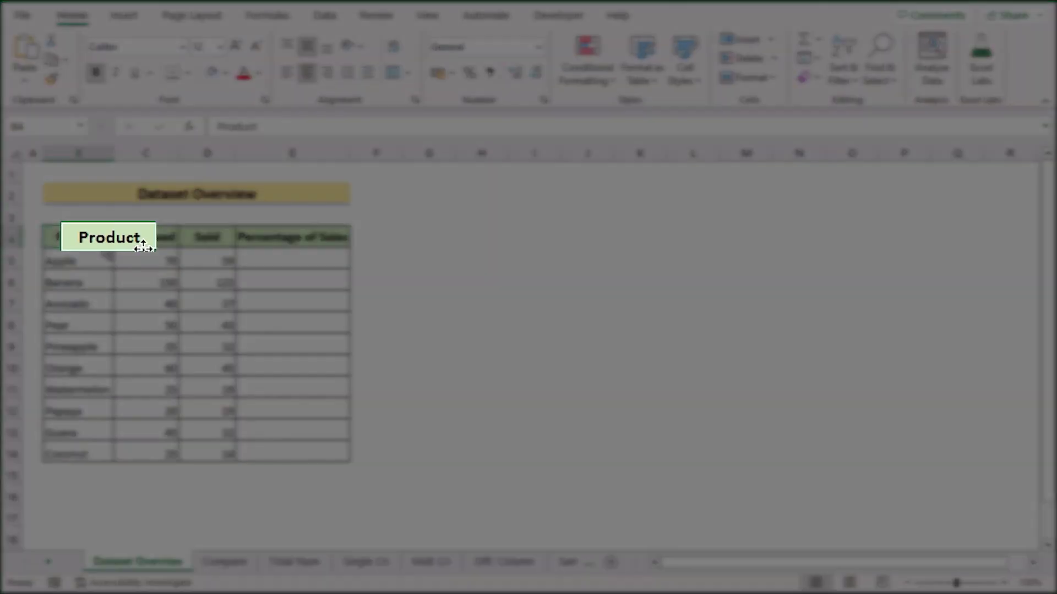
Examine the Product, Purchased, Sold and Percentage of Sales headers and their columns in the Dataset Overview sheet.
{"action": "left_click", "coordinate": [146, 247]}
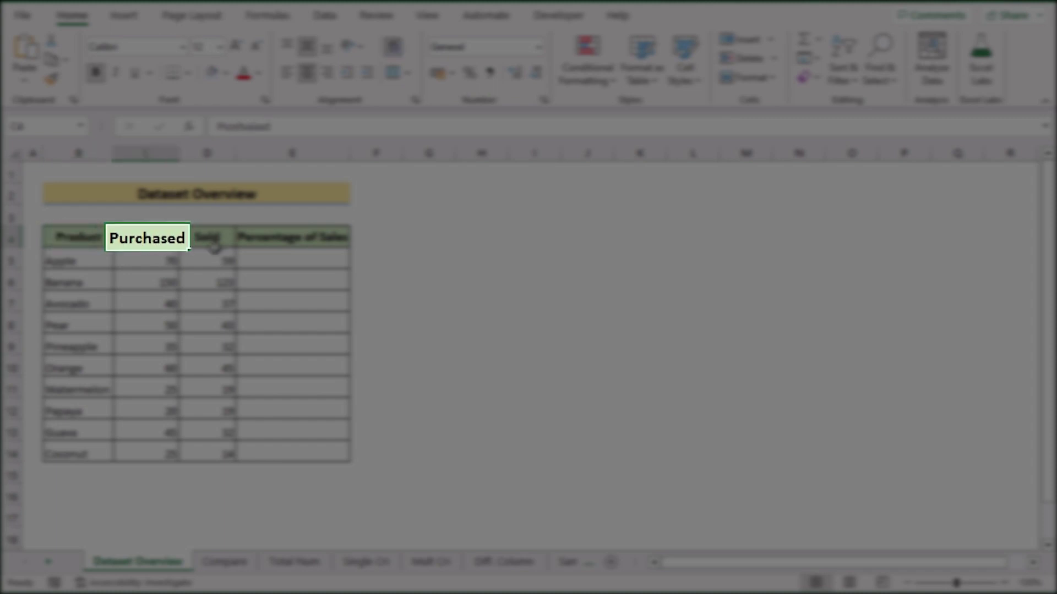
{"action": "left_click", "coordinate": [229, 239]}
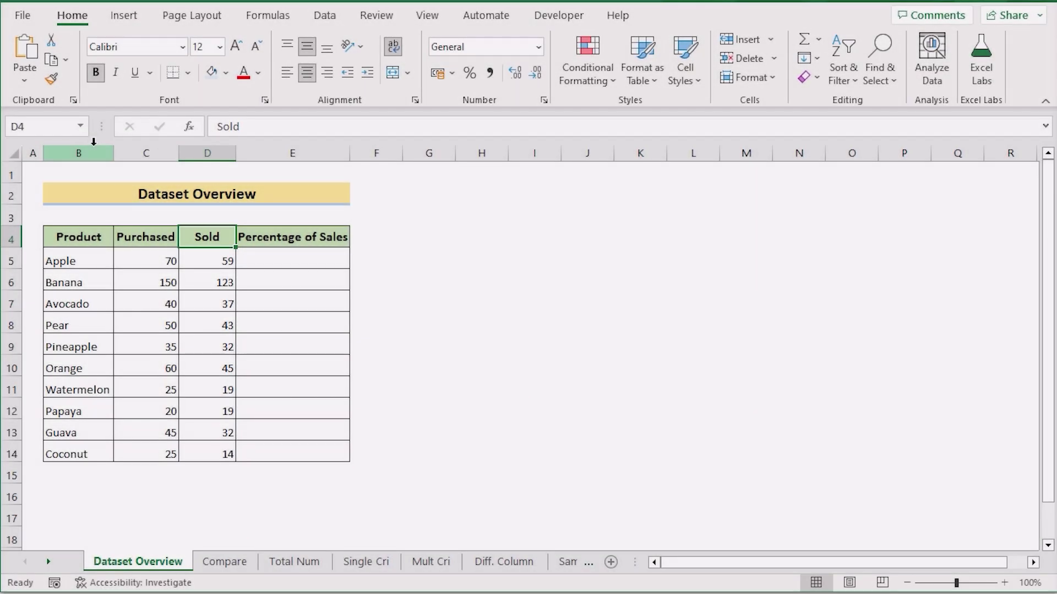
{"action": "left_click", "coordinate": [88, 153]}
{"action": "left_click", "coordinate": [132, 153]}
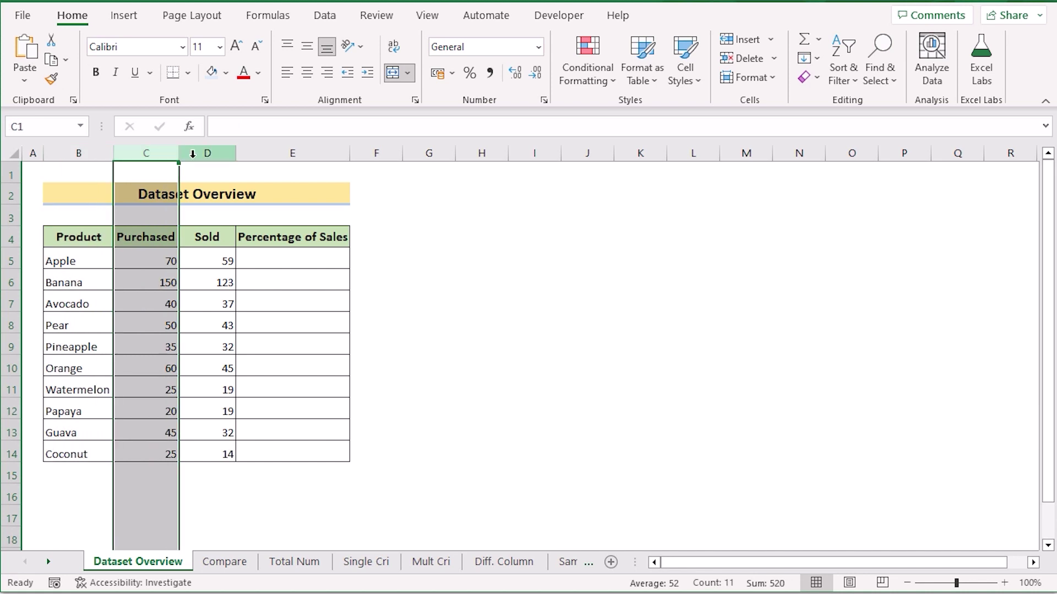
{"action": "left_click", "coordinate": [194, 153]}
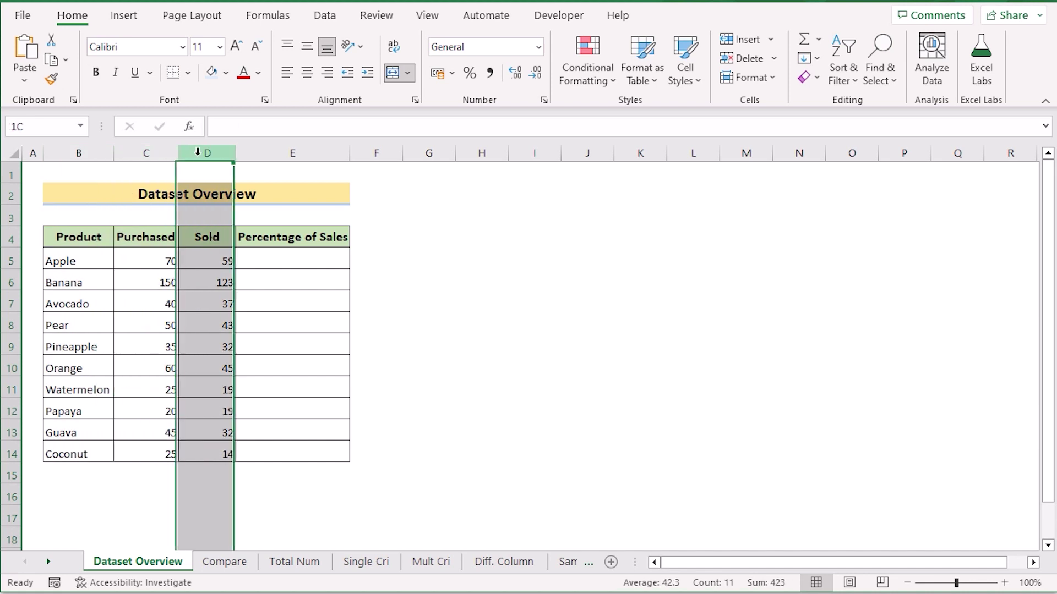
{"action": "left_click", "coordinate": [276, 246]}
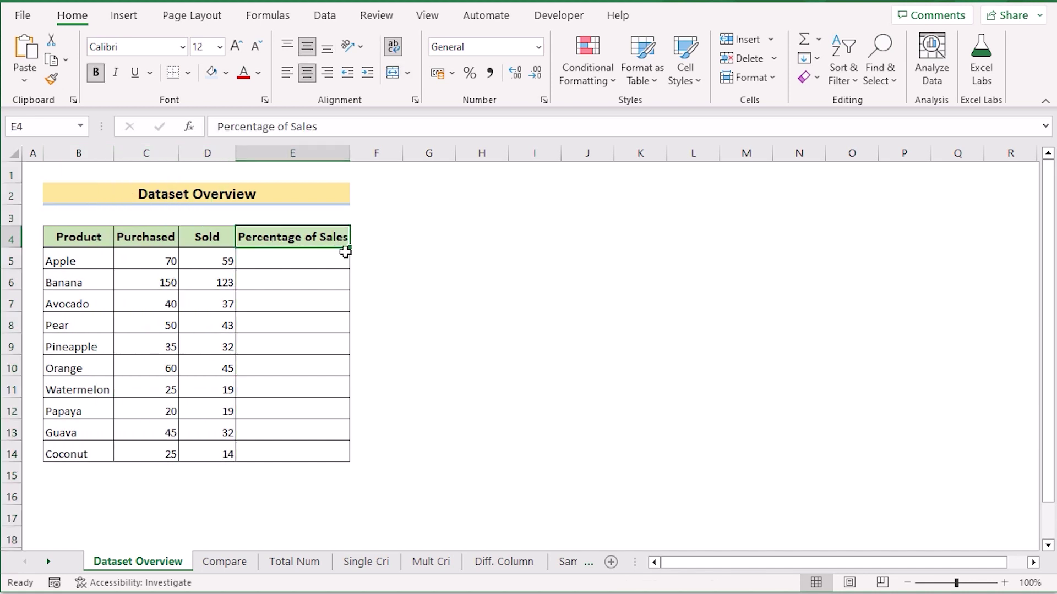
{"action": "left_click", "coordinate": [321, 153]}
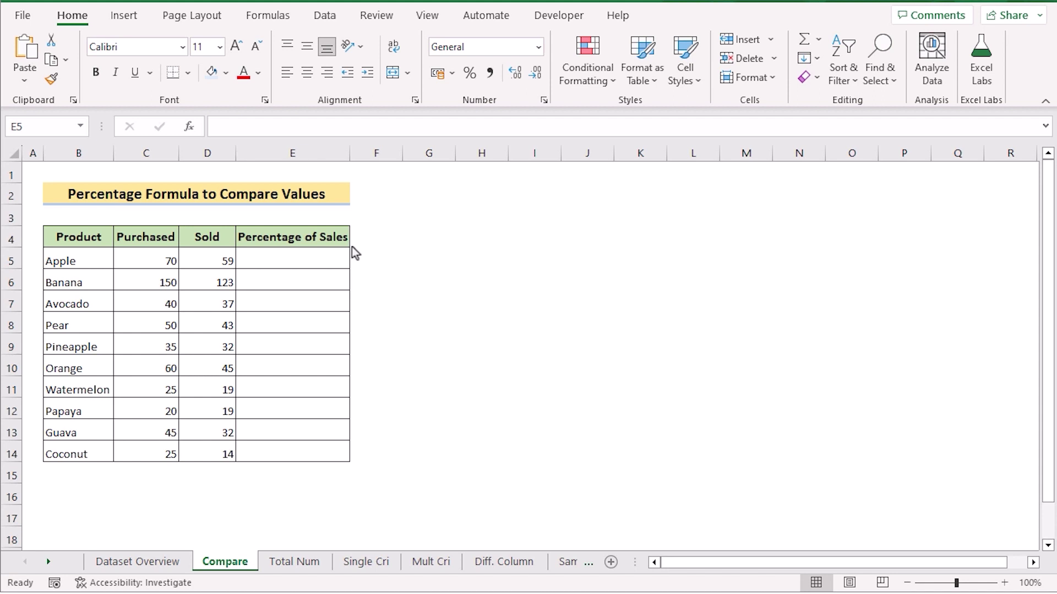
Apply the Percentage number format to the Percentage of Sales cells E5:E14 on the Compare sheet.
{"action": "left_click", "coordinate": [261, 254]}
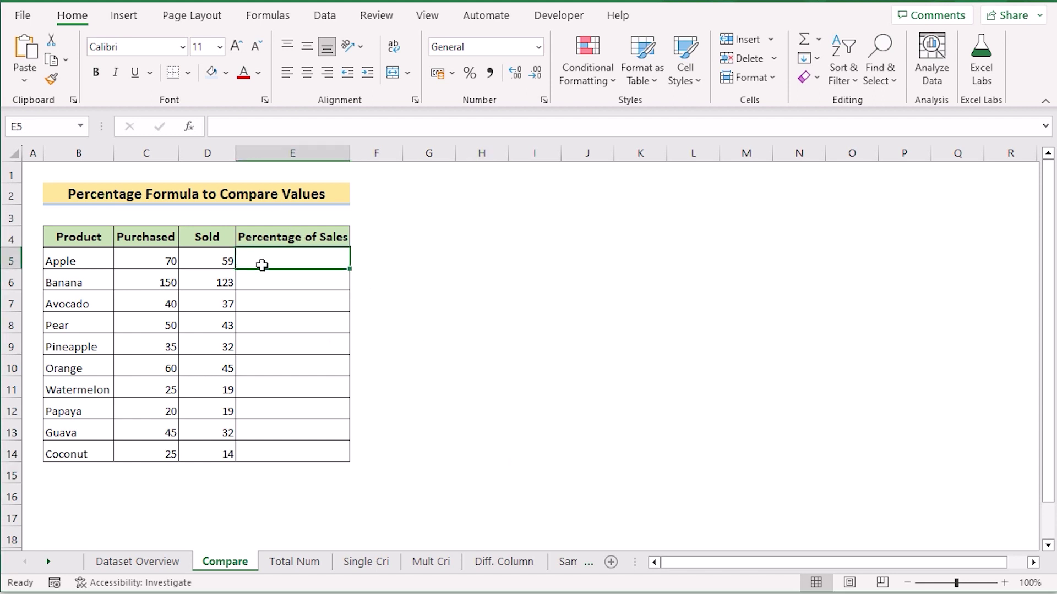
{"action": "left_click", "coordinate": [283, 448], "text": "shift"}
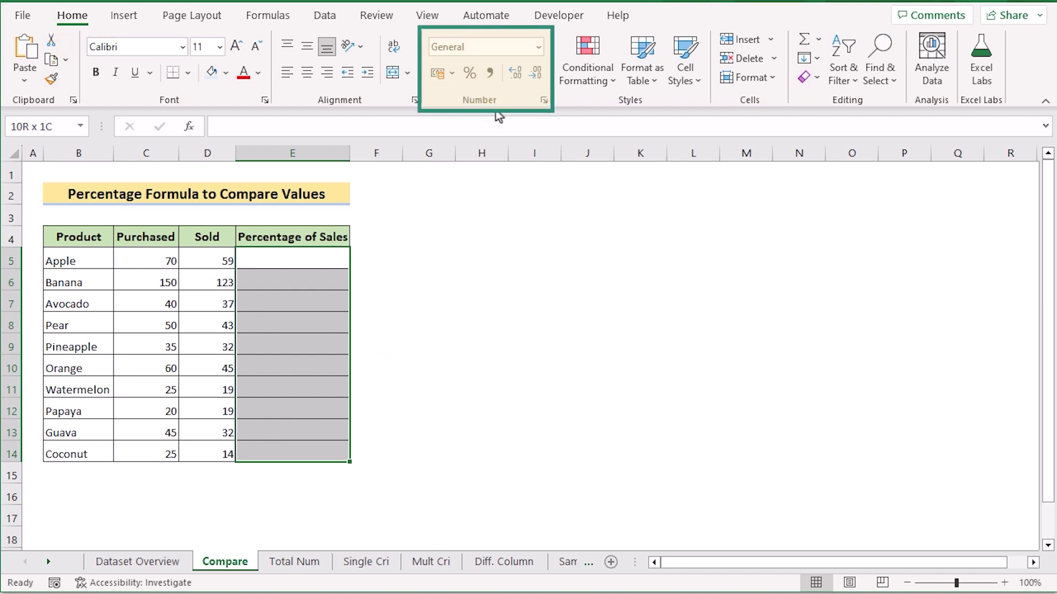
{"action": "left_click", "coordinate": [538, 46]}
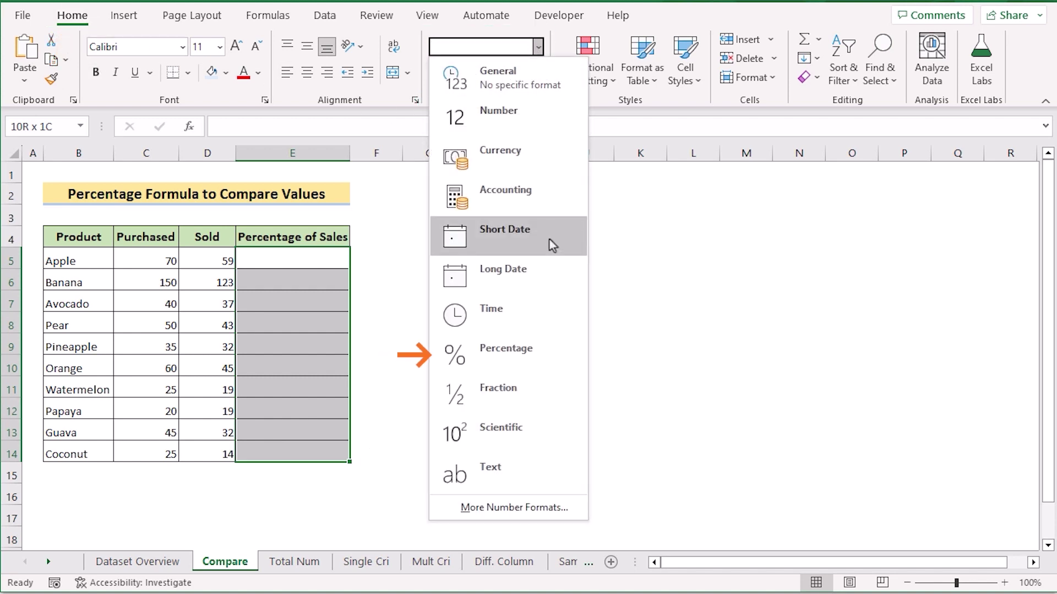
{"action": "left_click", "coordinate": [533, 352]}
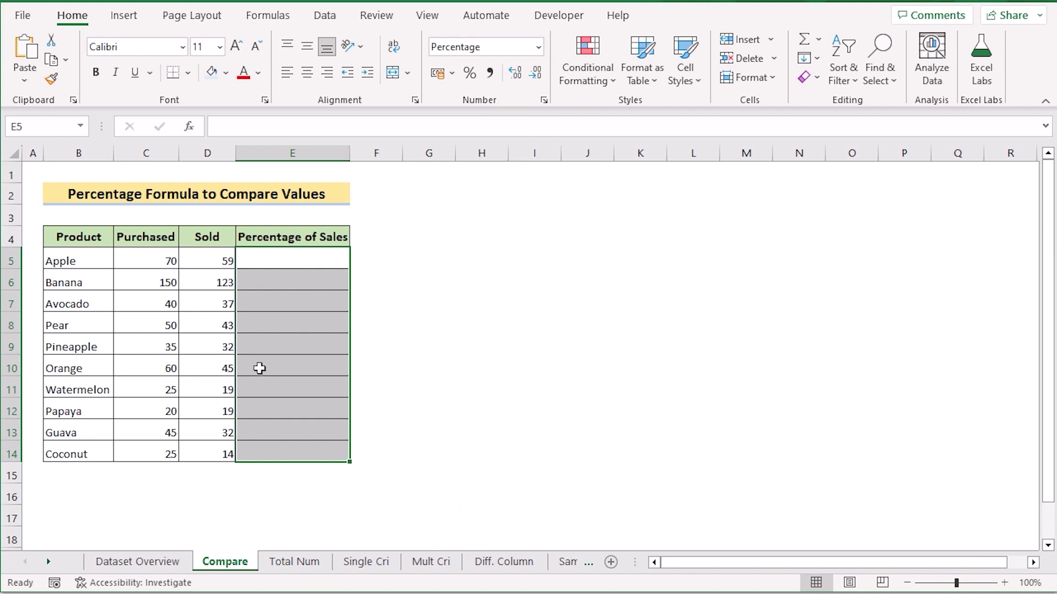
Enter the formula =D5/C5 in E5 to compute Apple's sold quantity as a share of its purchased quantity.
{"action": "double_click", "coordinate": [257, 261]}
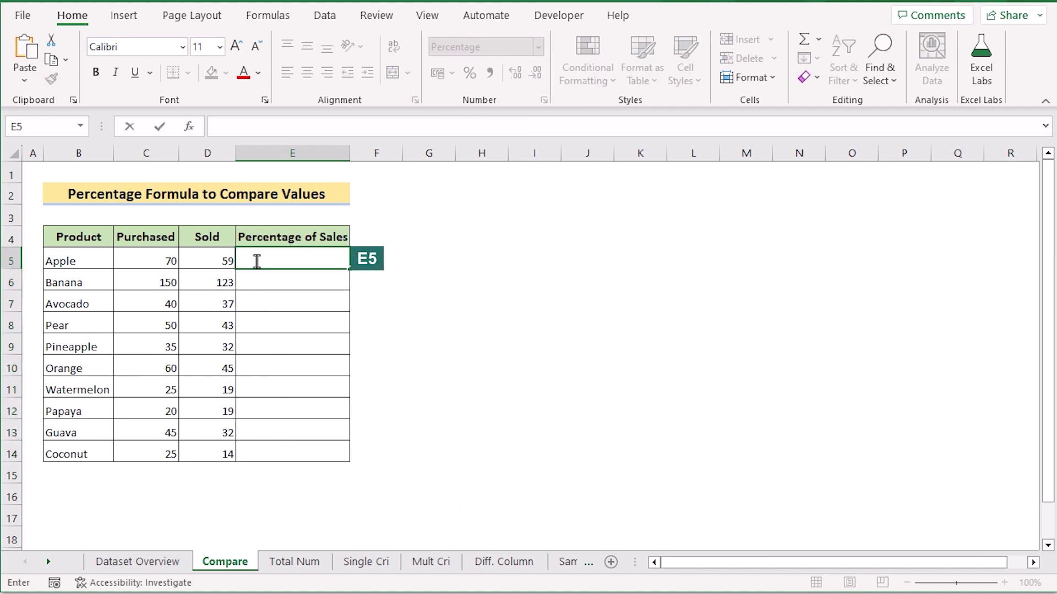
{"action": "left_click", "coordinate": [210, 260]}
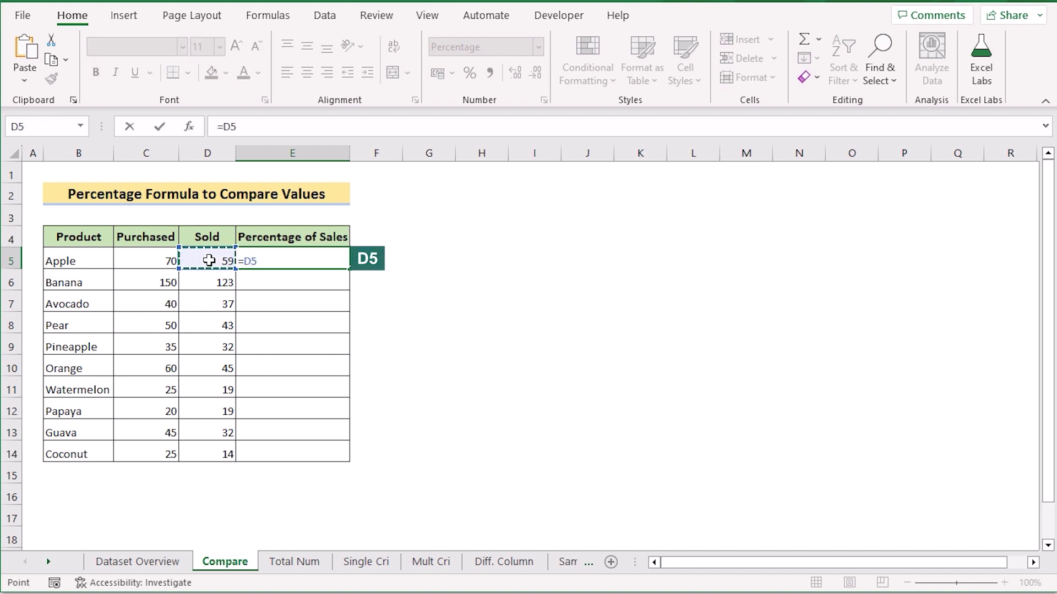
{"action": "type", "text": "/"}
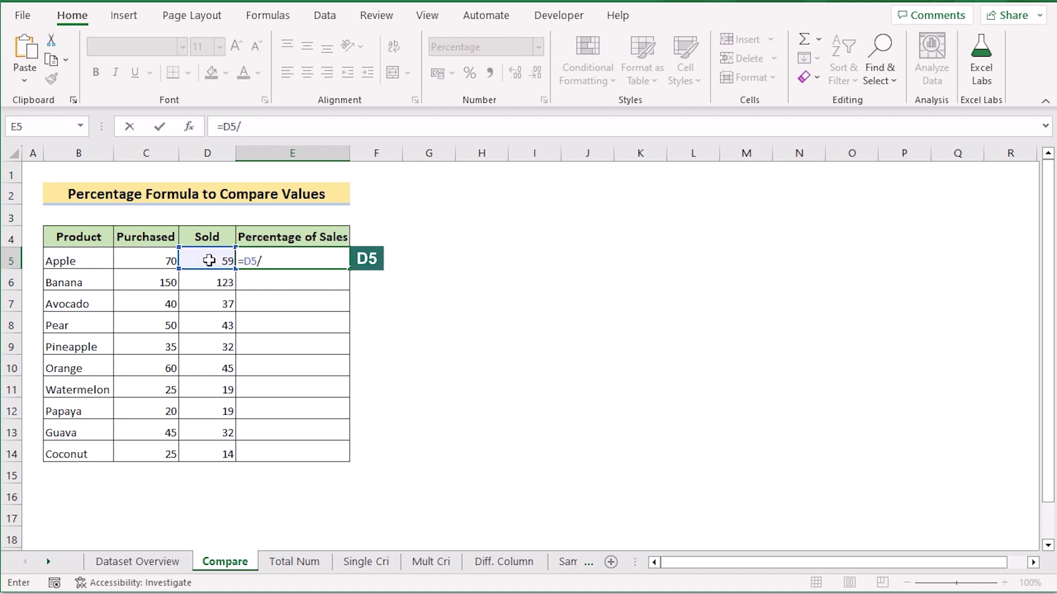
{"action": "left_click", "coordinate": [143, 258]}
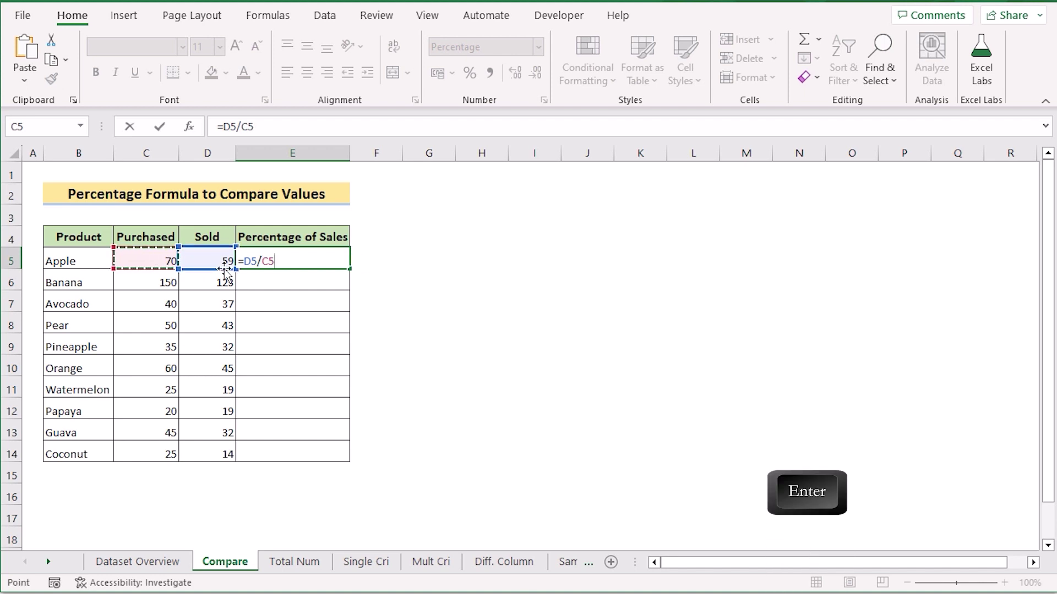
{"action": "key", "text": "Return"}
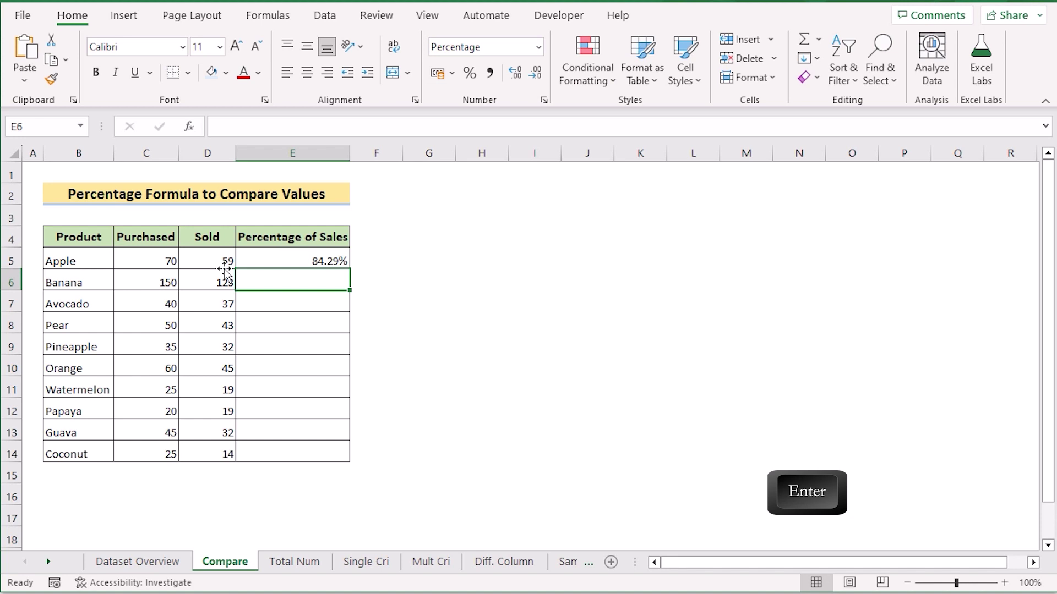
Fill the E5 formula down to E14 and check the percentages calculated for the other products.
{"action": "left_click", "coordinate": [264, 258]}
{"action": "left_click_drag", "start_coordinate": [349, 269], "coordinate": [350, 457]}
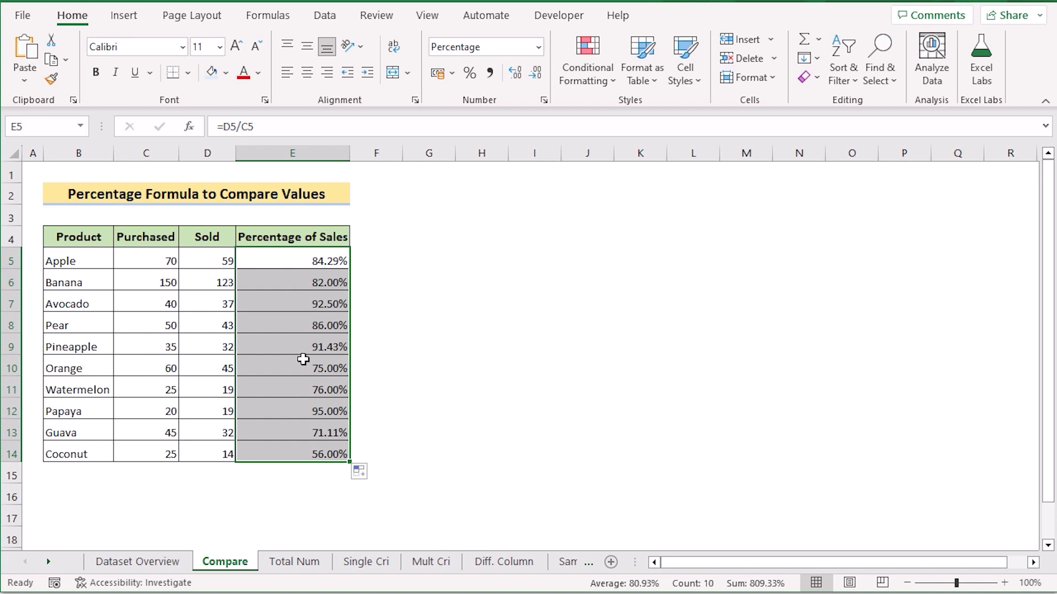
{"action": "left_click", "coordinate": [303, 360]}
{"action": "left_click", "coordinate": [301, 410]}
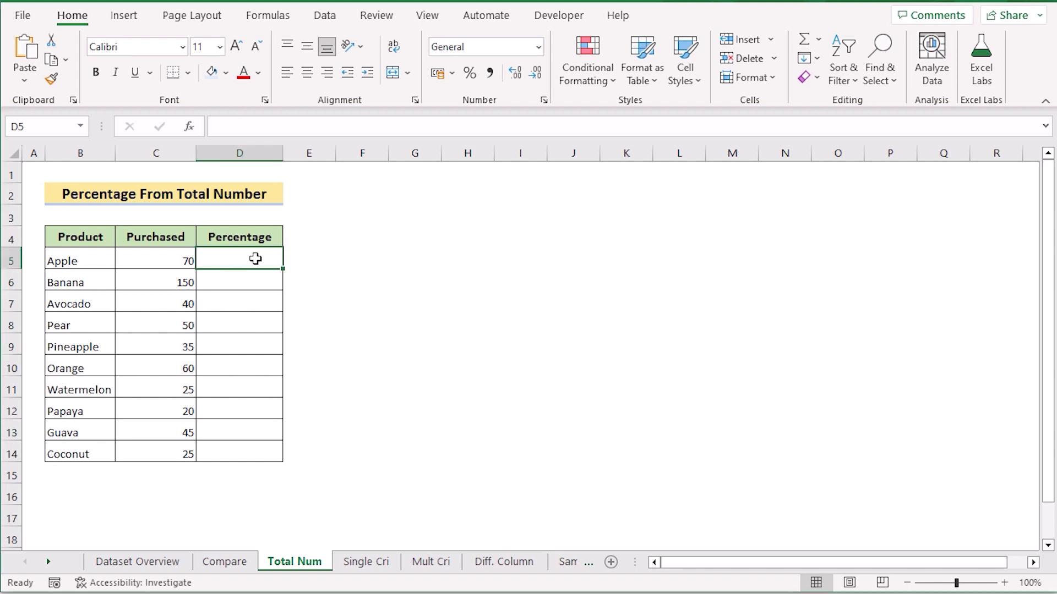
Apply the Percentage number format to the Percentage cells D5:D14 on the Total Num sheet.
{"action": "left_click_drag", "start_coordinate": [255, 259], "coordinate": [252, 450]}
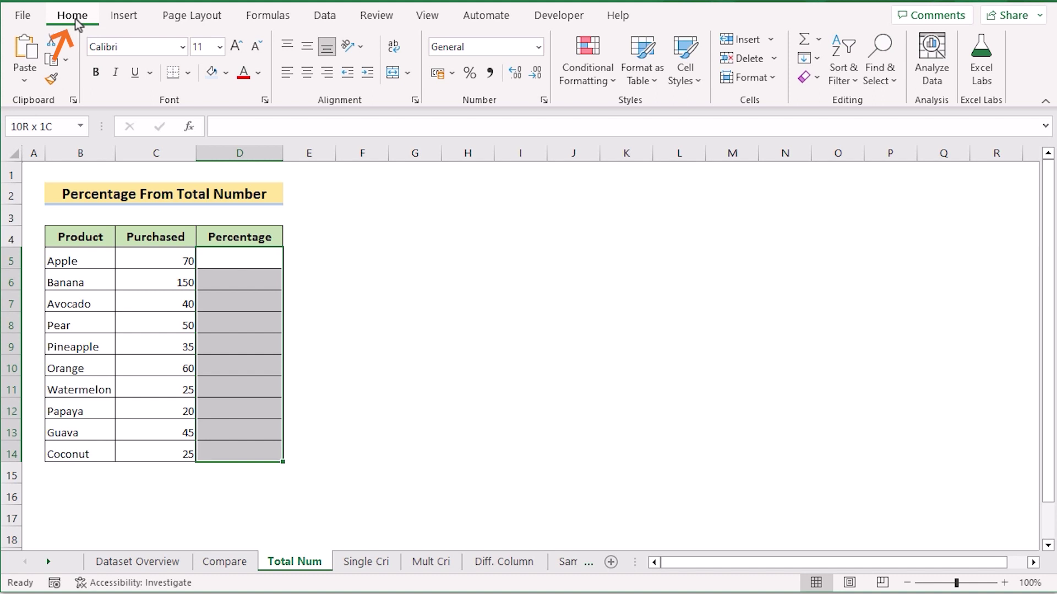
{"action": "left_click", "coordinate": [538, 47]}
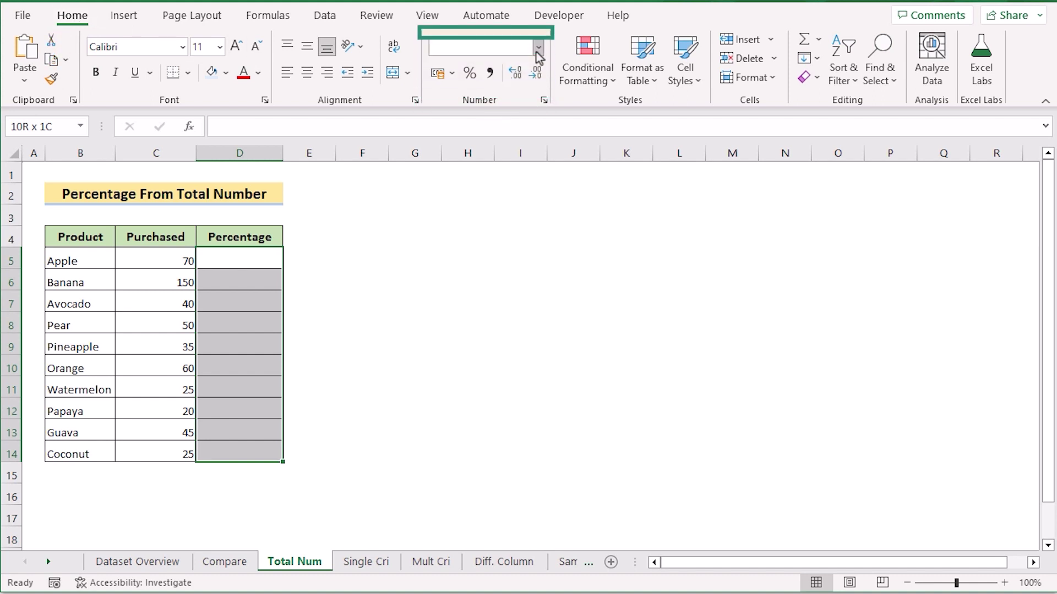
{"action": "left_click", "coordinate": [531, 352]}
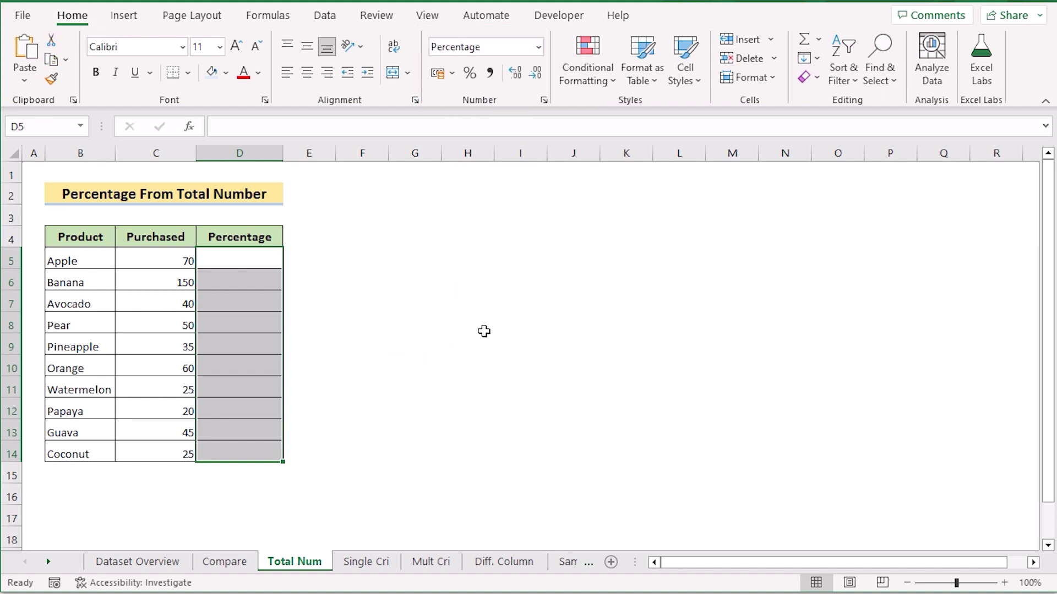
Calculate Apple's share of total purchases in D5 with =C5/SUM($C$5:$C$14) and fill the formula down to D14.
{"action": "double_click", "coordinate": [231, 255]}
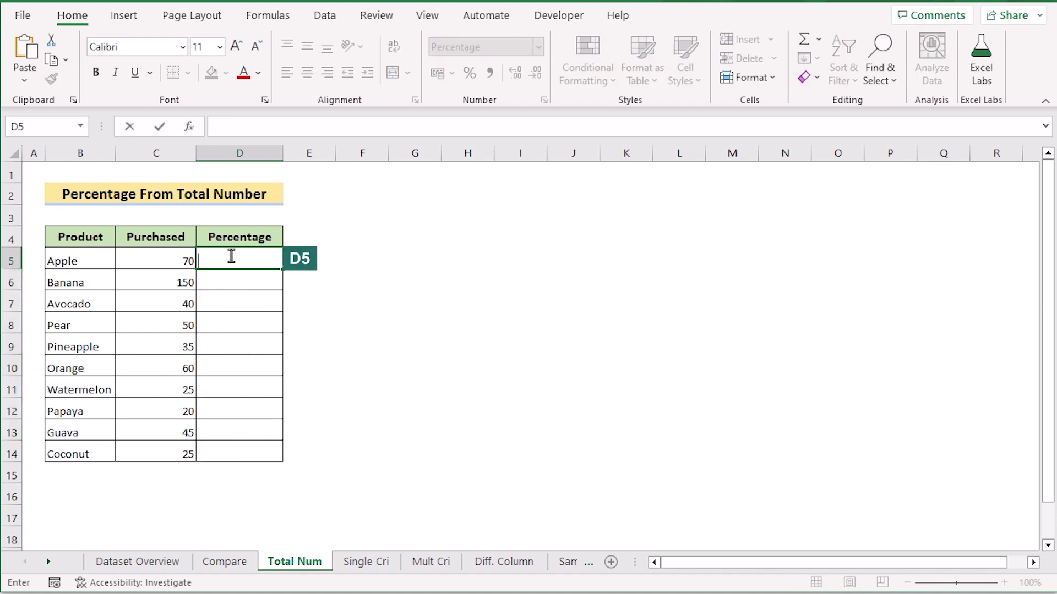
{"action": "type", "text": "="}
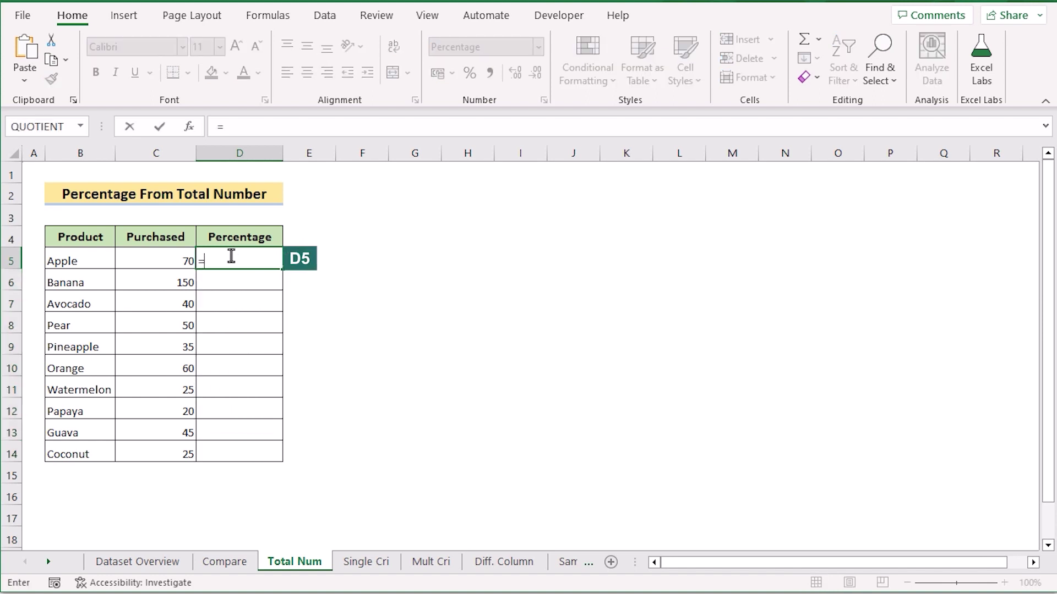
{"action": "left_click", "coordinate": [151, 260]}
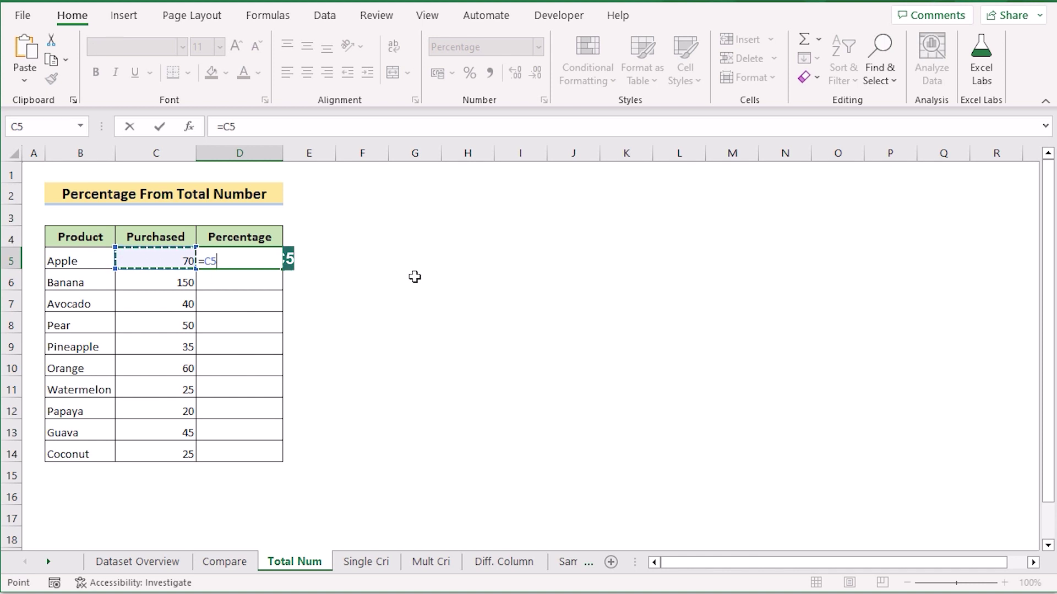
{"action": "type", "text": "/sum"}
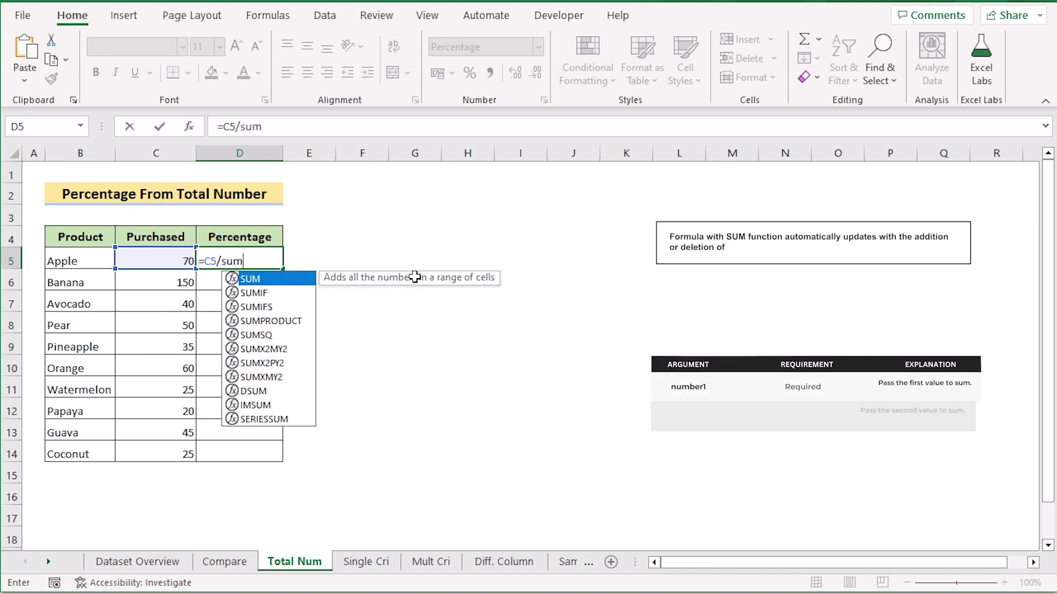
{"action": "type", "text": "("}
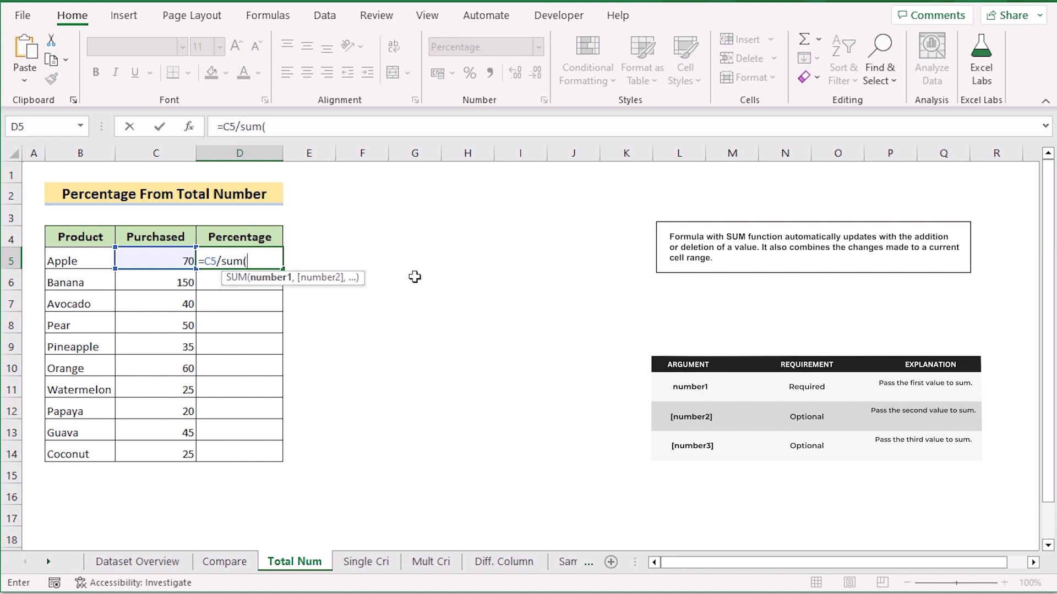
{"action": "left_click", "coordinate": [147, 263]}
{"action": "left_click_drag", "start_coordinate": [154, 456], "coordinate": [157, 455]}
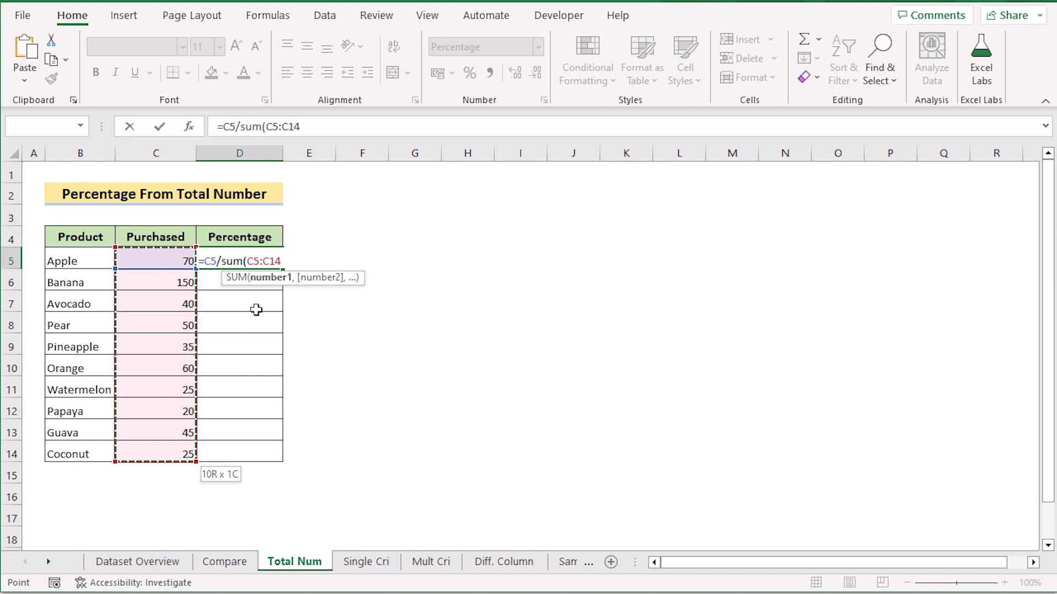
{"action": "key", "text": "F4"}
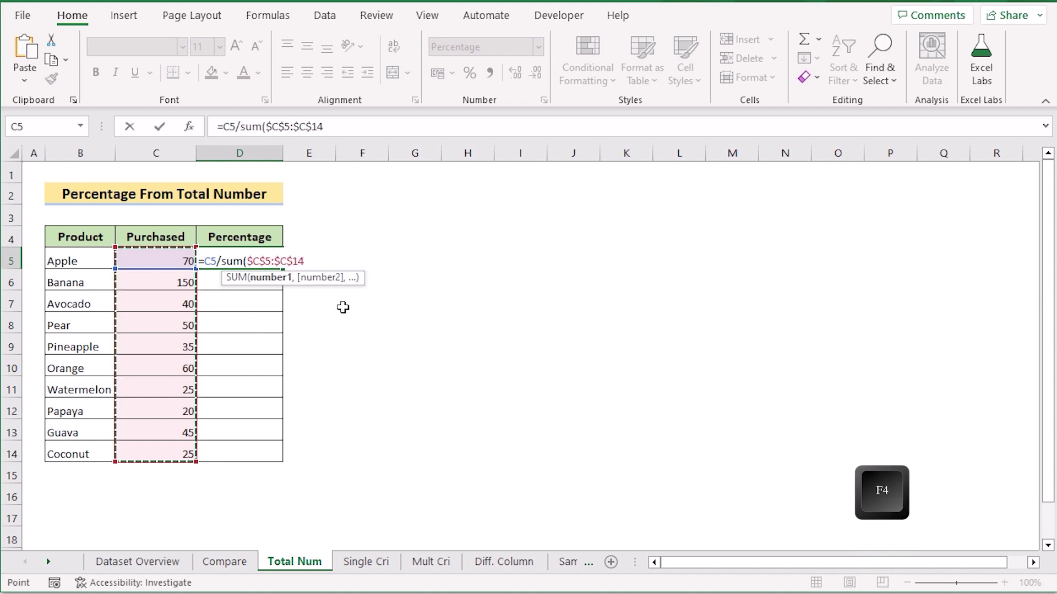
{"action": "key", "text": "Return"}
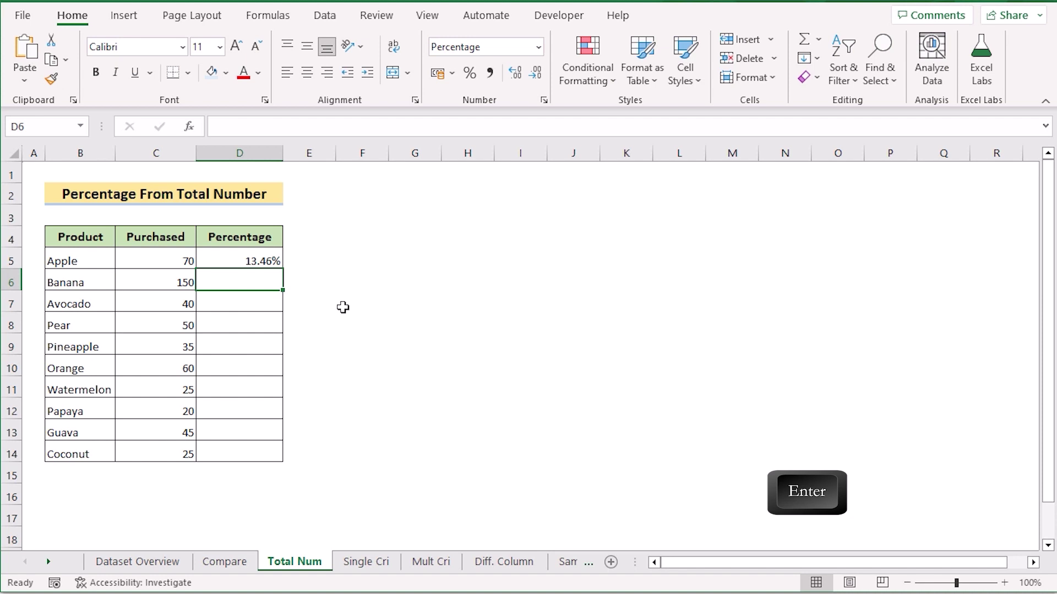
{"action": "left_click", "coordinate": [219, 259]}
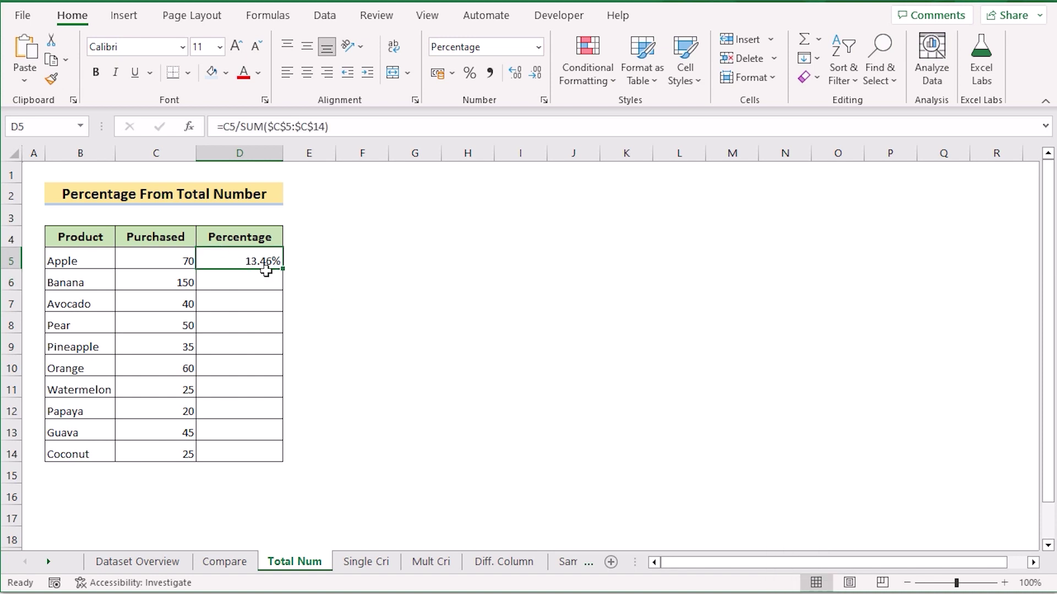
{"action": "left_click_drag", "start_coordinate": [278, 271], "coordinate": [279, 457]}
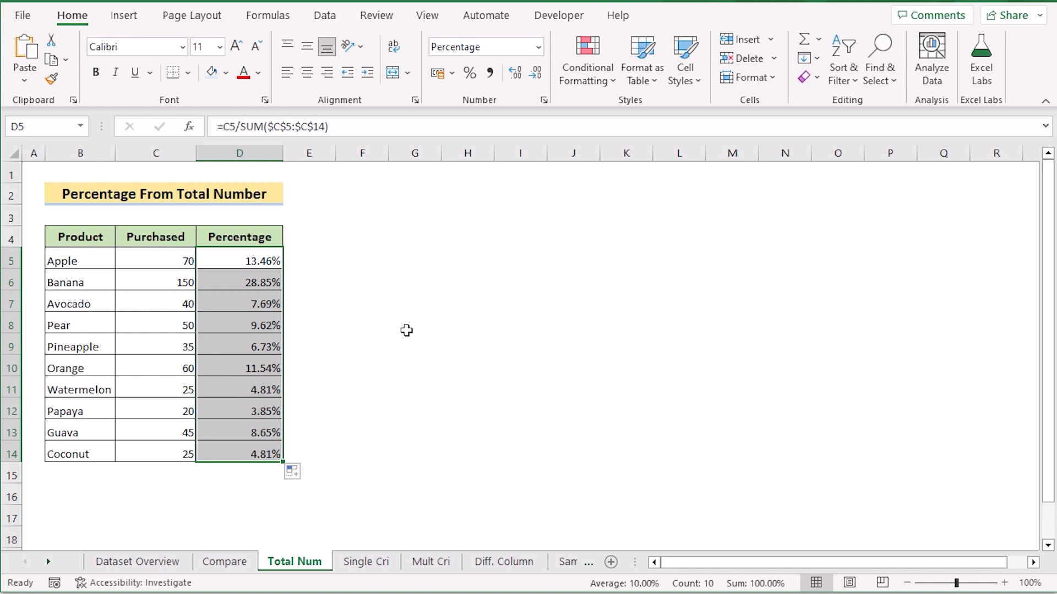
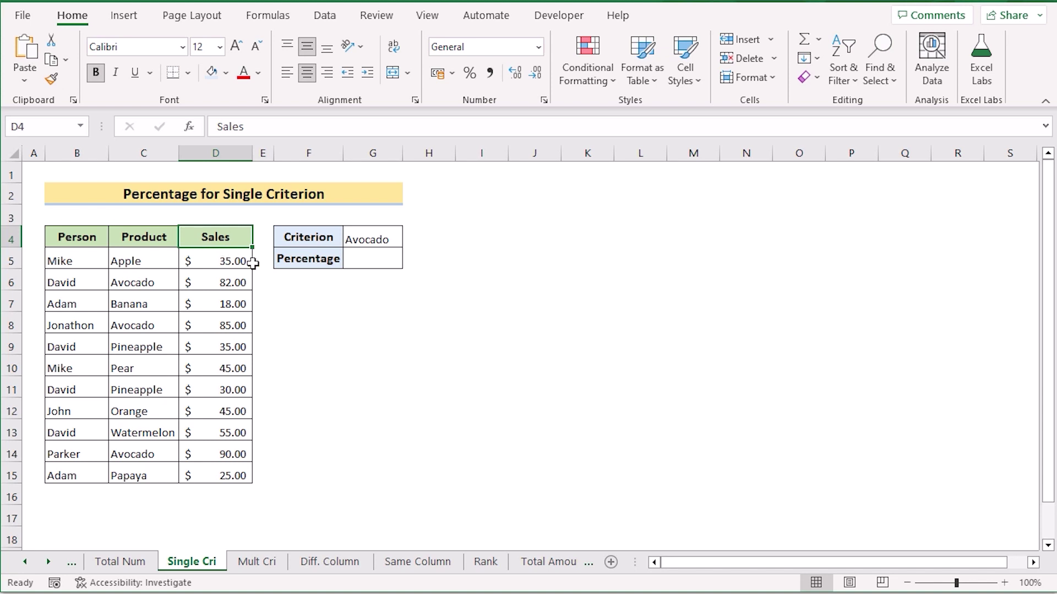
Examine the Person, Product and Sales columns and the empty Percentage cell G5 on the Single Cri sheet.
{"action": "left_click", "coordinate": [102, 156]}
{"action": "left_click", "coordinate": [152, 153]}
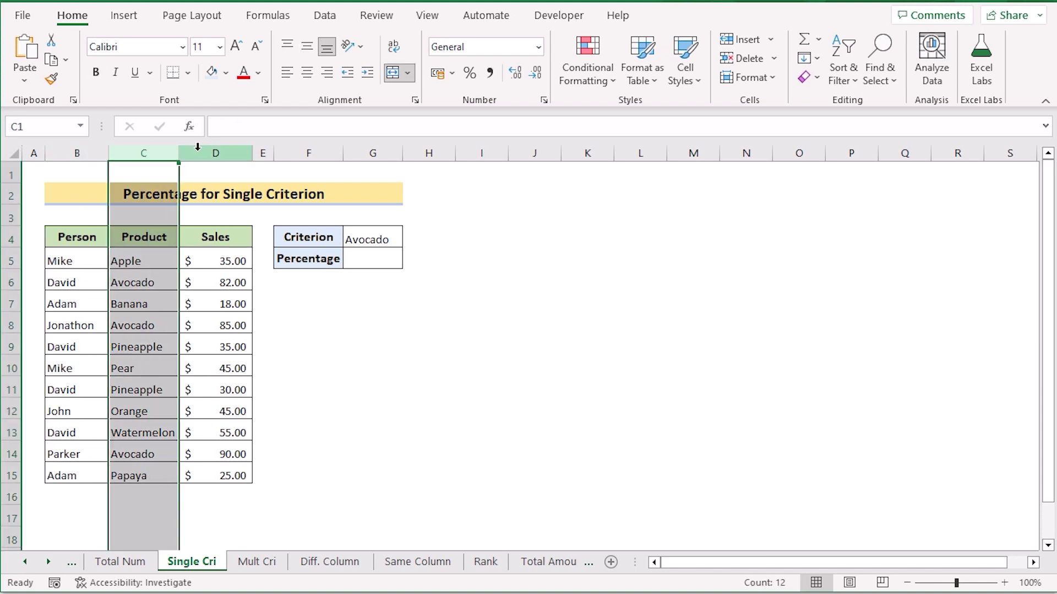
{"action": "left_click", "coordinate": [215, 153]}
{"action": "left_click", "coordinate": [382, 251]}
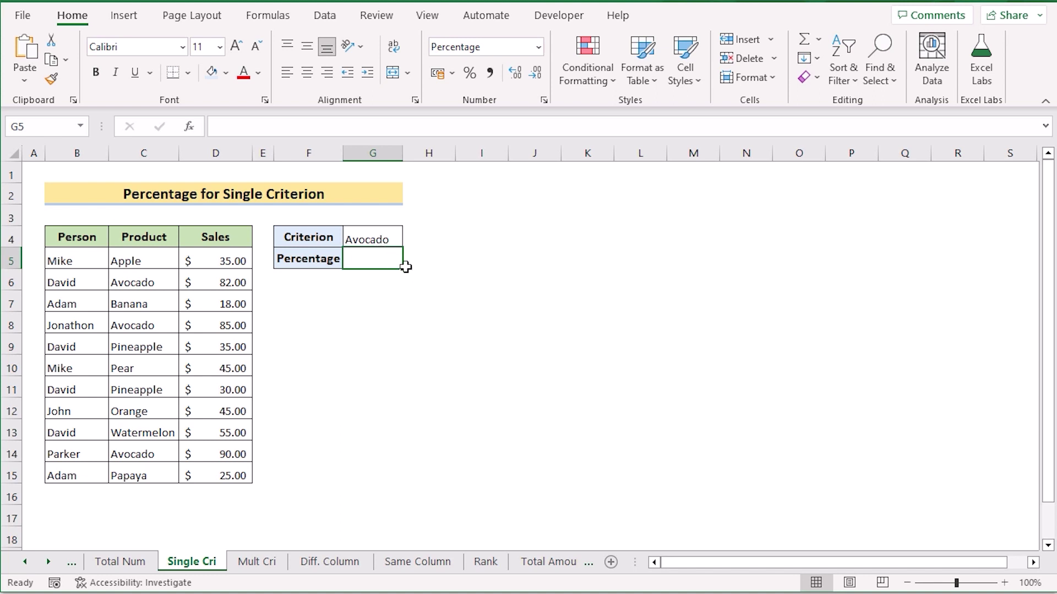
Start the Percentage formula in G5 with =SUMIF(C5:C15,G4,D5:D15) to add the sales of the criterion product.
{"action": "left_click", "coordinate": [396, 234]}
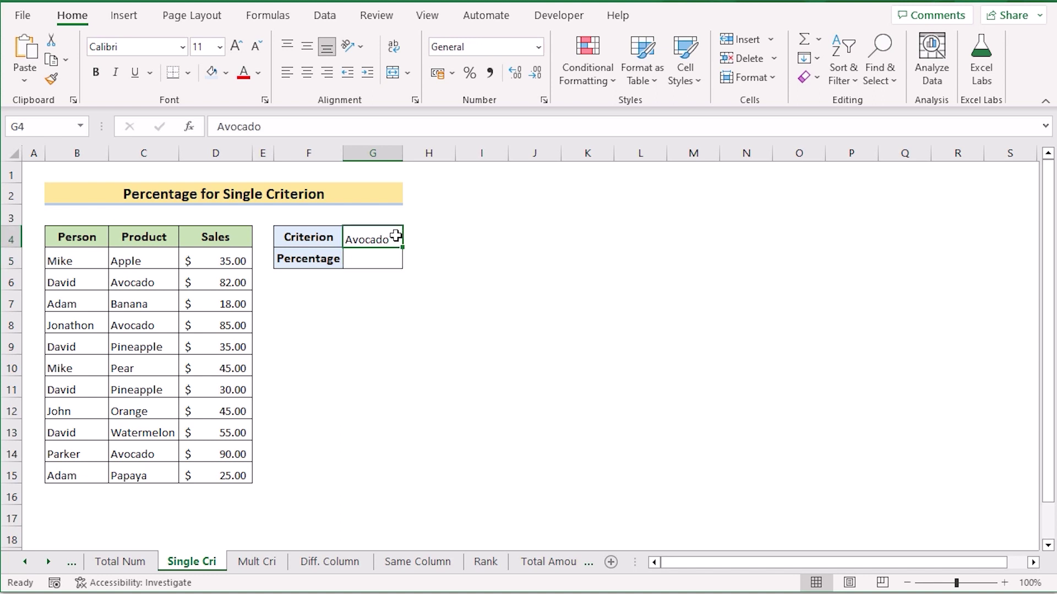
{"action": "double_click", "coordinate": [369, 264]}
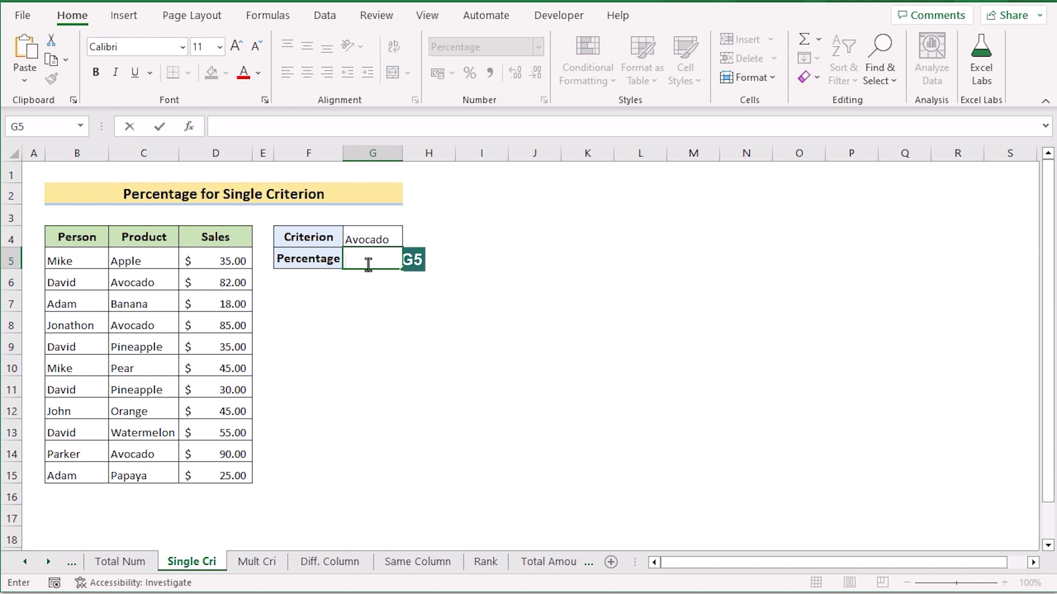
{"action": "type", "text": "="}
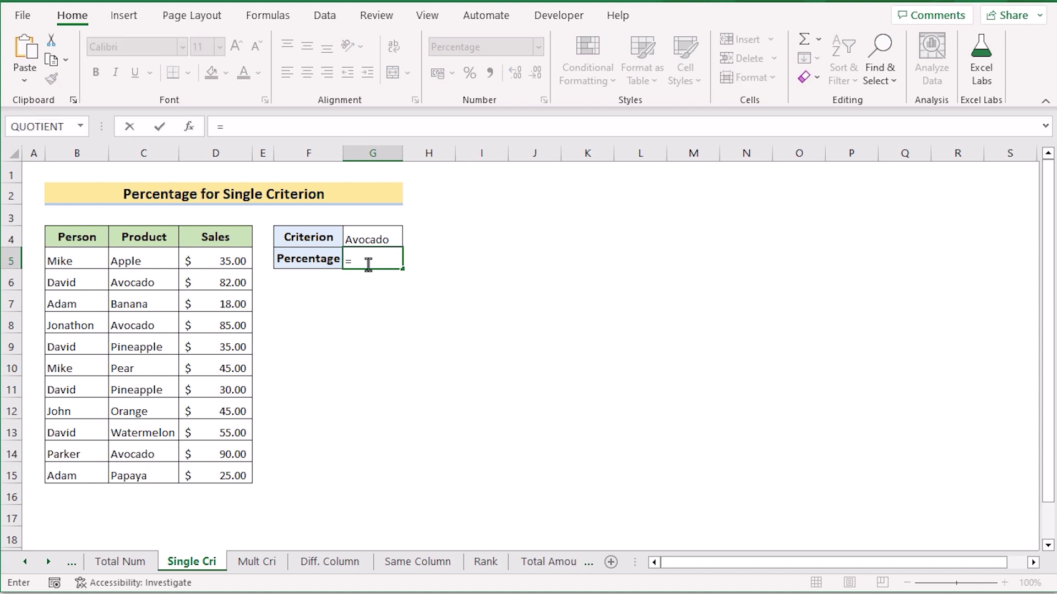
{"action": "type", "text": "SUMIF"}
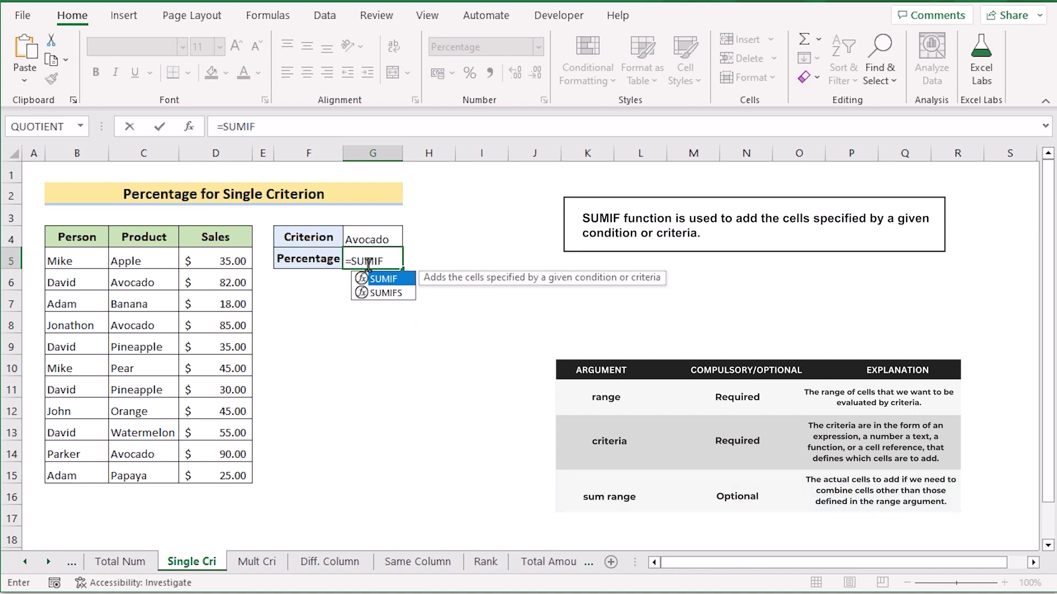
{"action": "type", "text": "("}
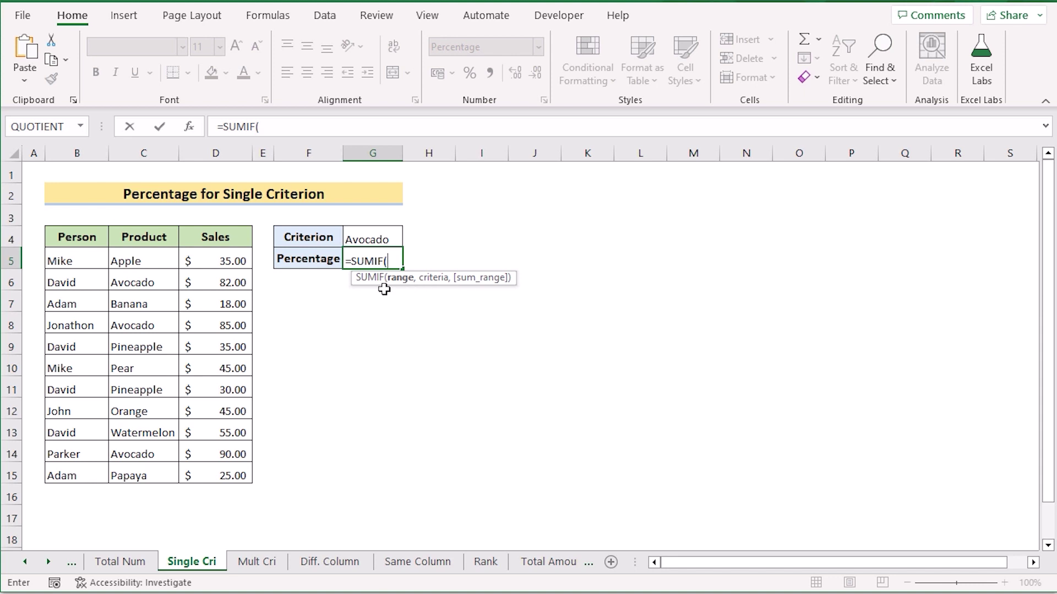
{"action": "left_click", "coordinate": [160, 264]}
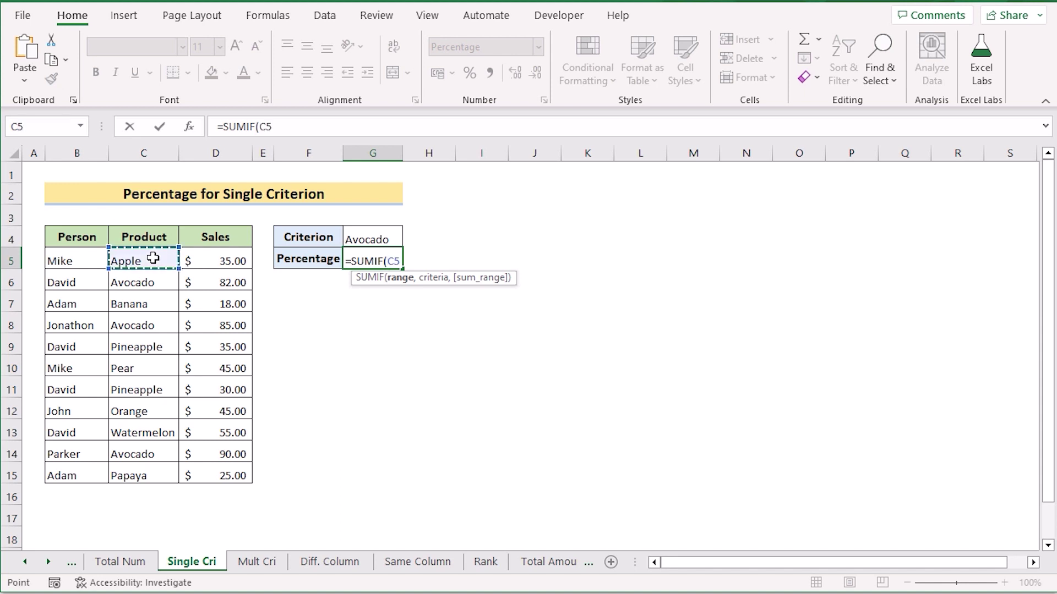
{"action": "left_click", "coordinate": [156, 476], "text": "shift"}
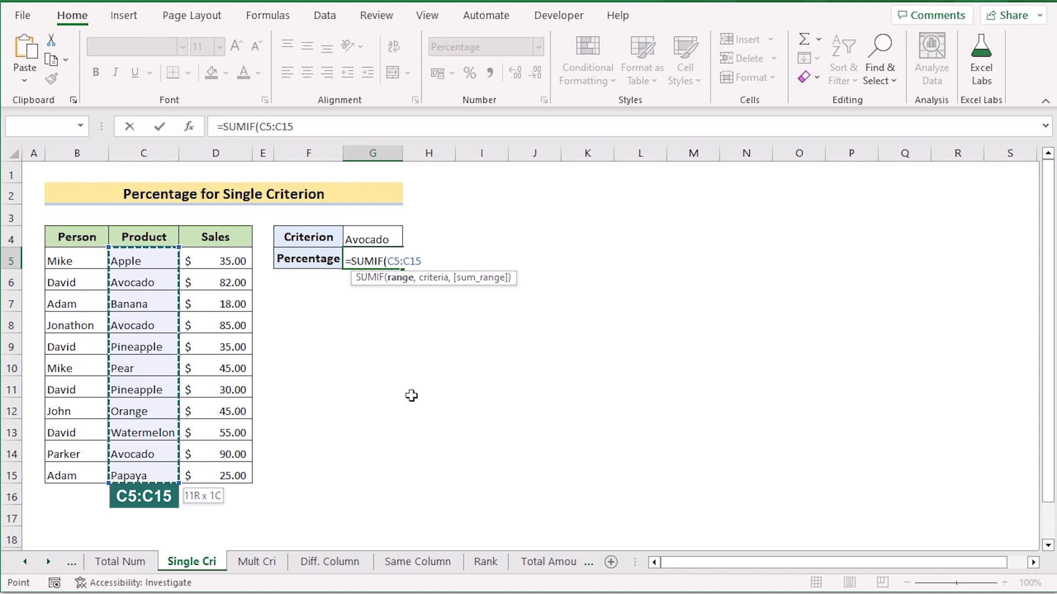
{"action": "type", "text": ","}
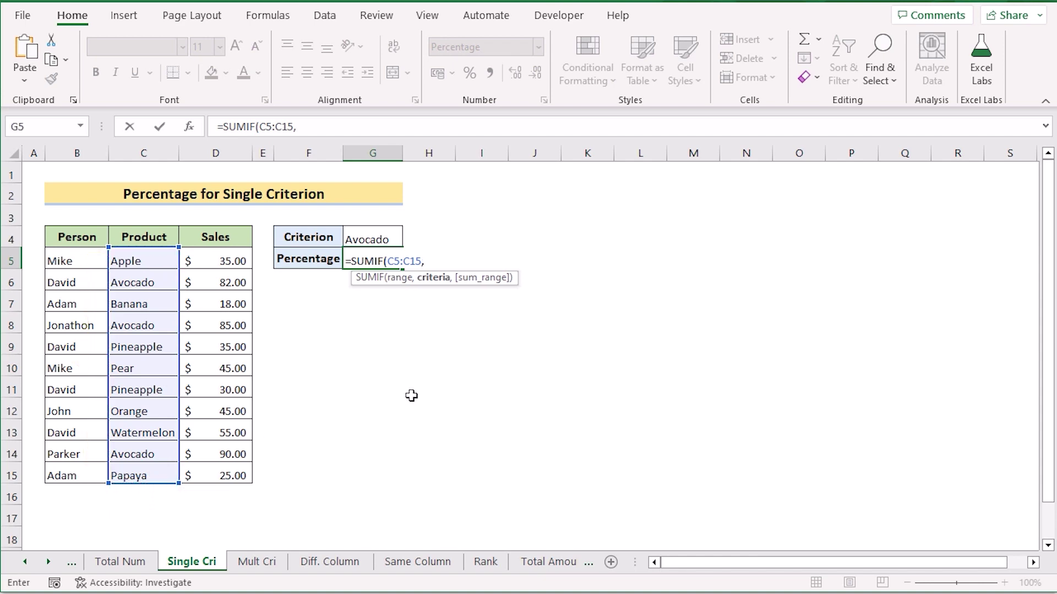
{"action": "left_click", "coordinate": [393, 238]}
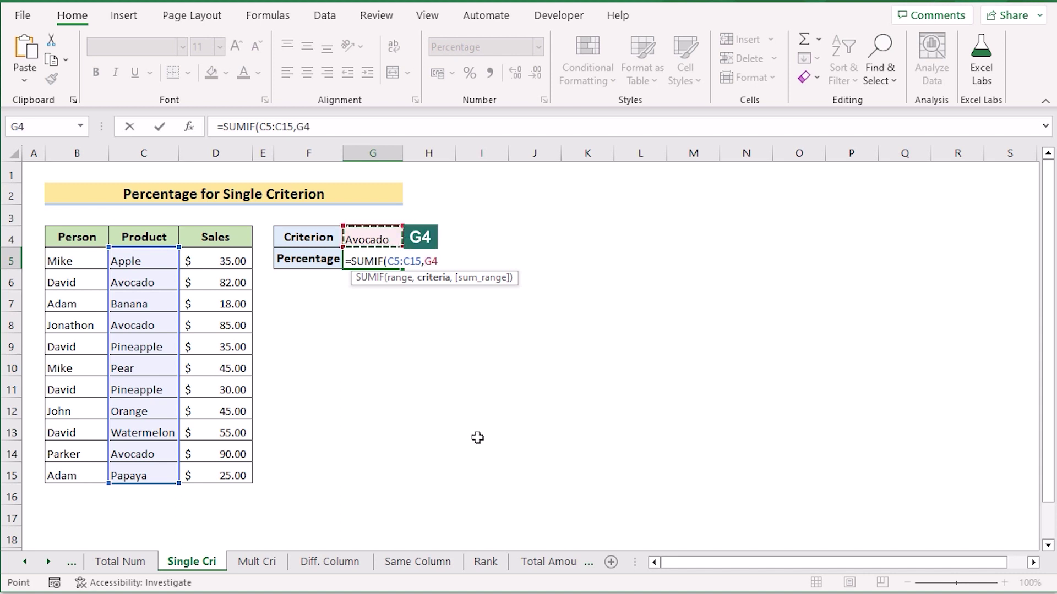
{"action": "type", "text": ","}
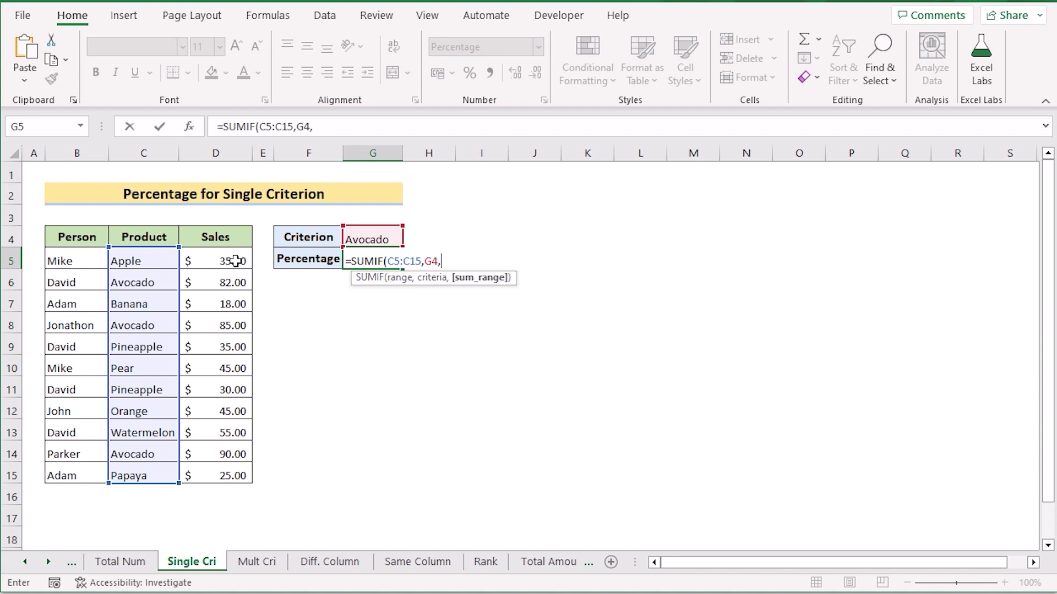
{"action": "left_click", "coordinate": [212, 260]}
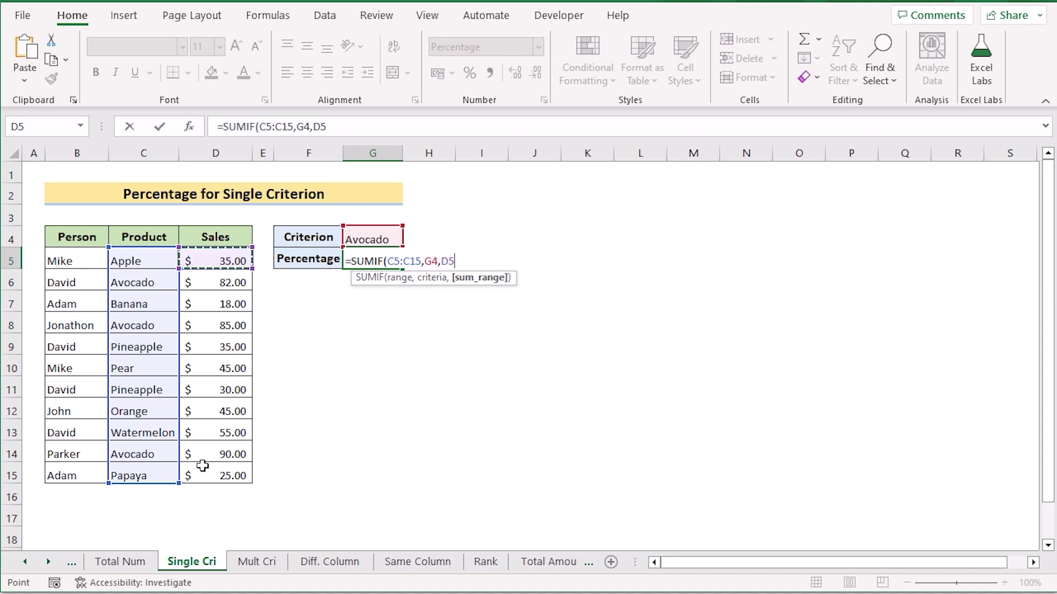
{"action": "left_click_drag", "start_coordinate": [203, 475], "coordinate": [246, 465]}
{"action": "type", "text": ")"}
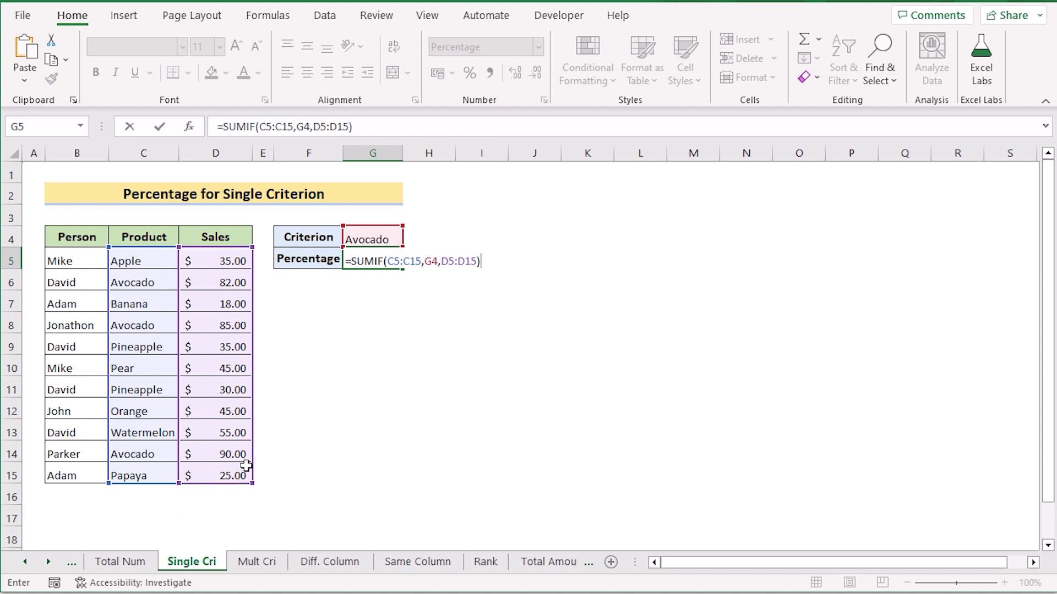
Divide the SUMIF in G5 by total sales with /SUM(D5:D15) and enter the formula.
{"action": "type", "text": "/SUM("}
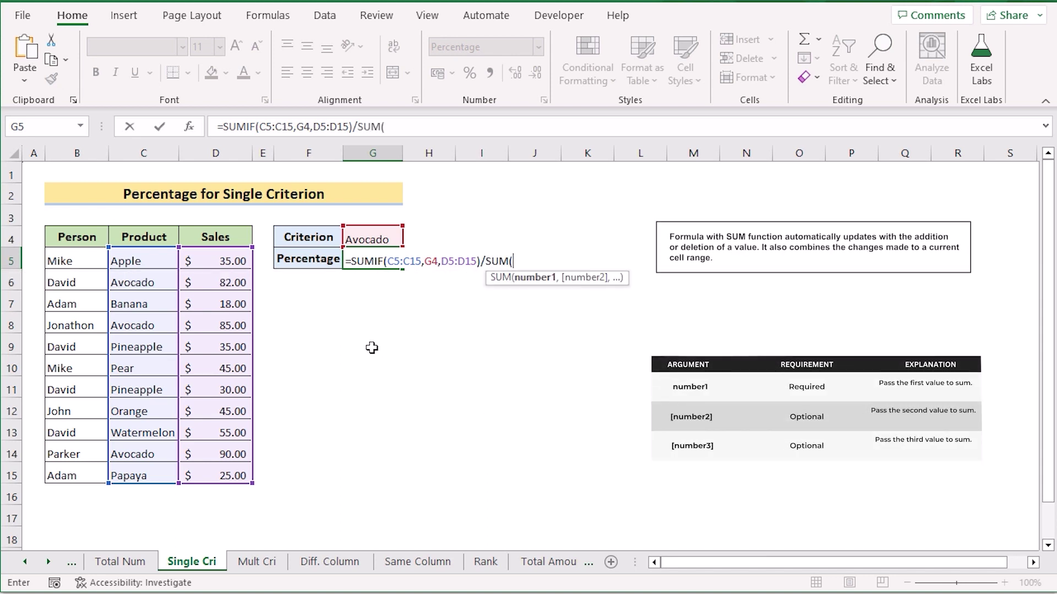
{"action": "left_click_drag", "start_coordinate": [230, 261], "coordinate": [257, 475]}
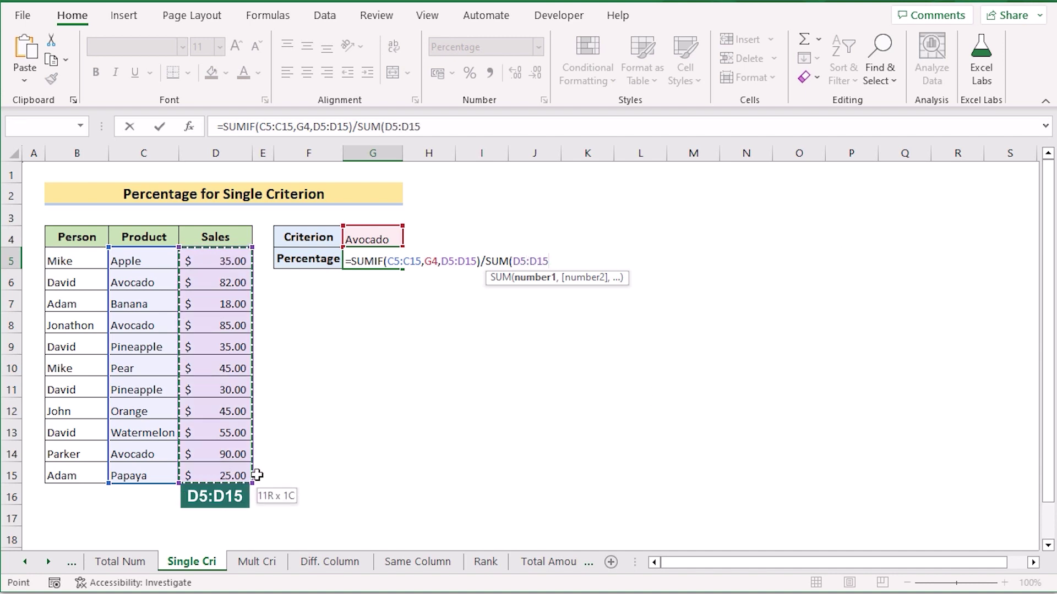
{"action": "type", "text": ")"}
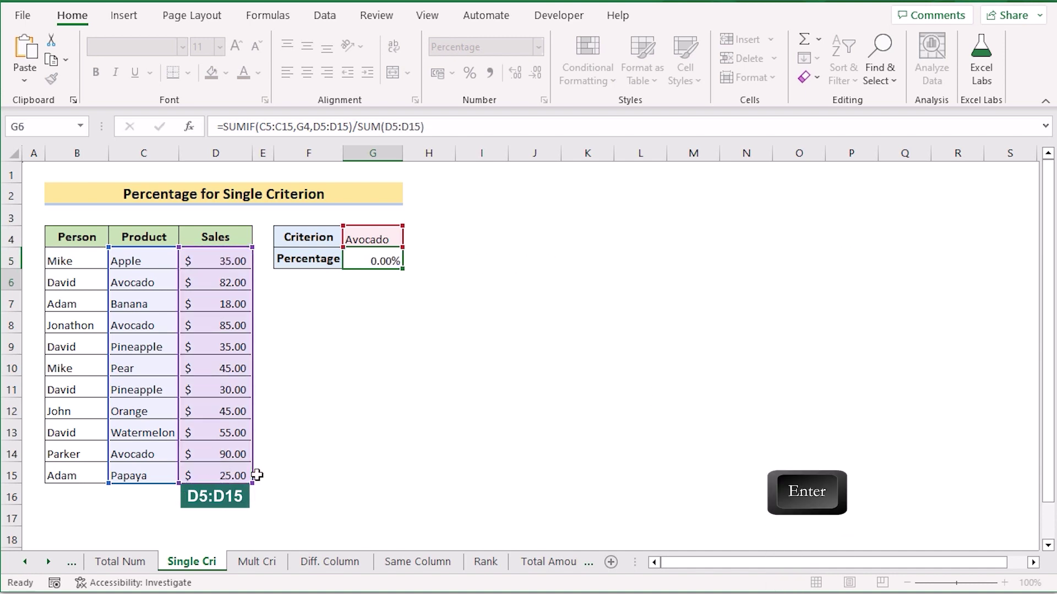
{"action": "key", "text": "Return"}
Check the G5 percentage against the criterion in G4 and the matching products in C5:C15.
{"action": "left_click", "coordinate": [367, 258]}
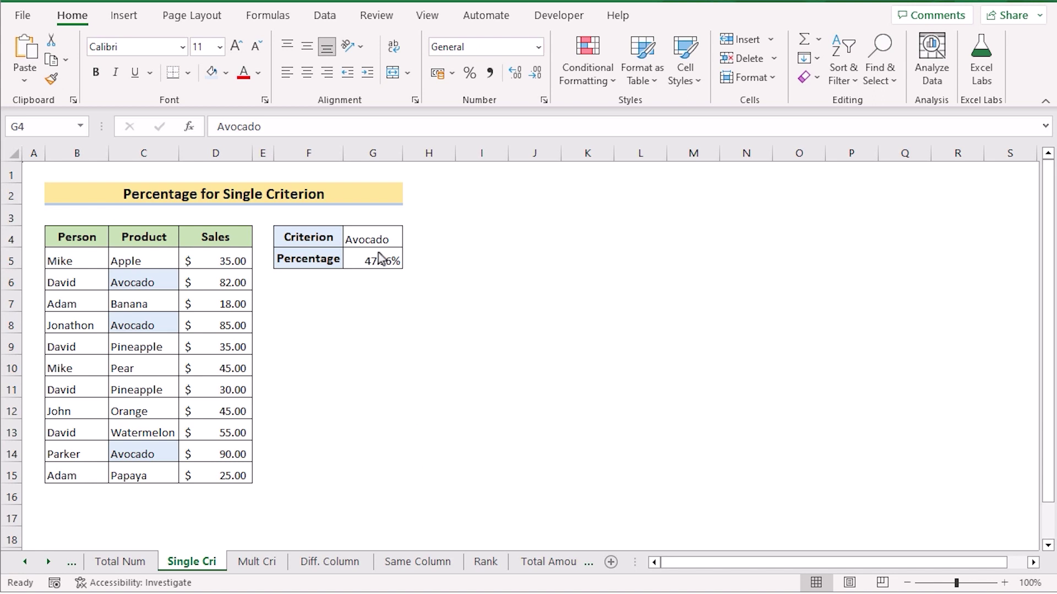
{"action": "left_click", "coordinate": [395, 241]}
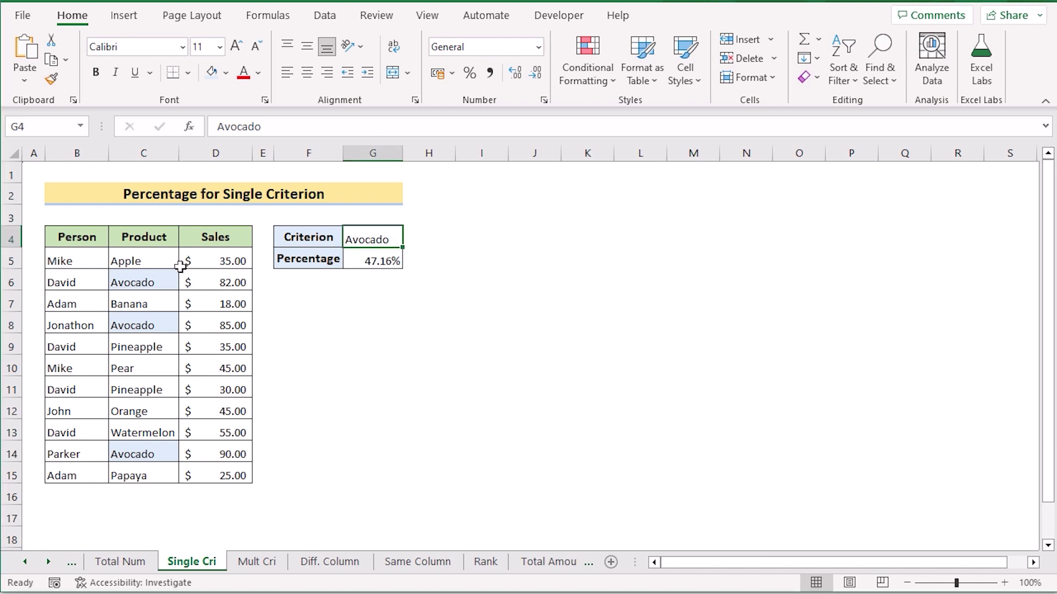
{"action": "left_click", "coordinate": [160, 253]}
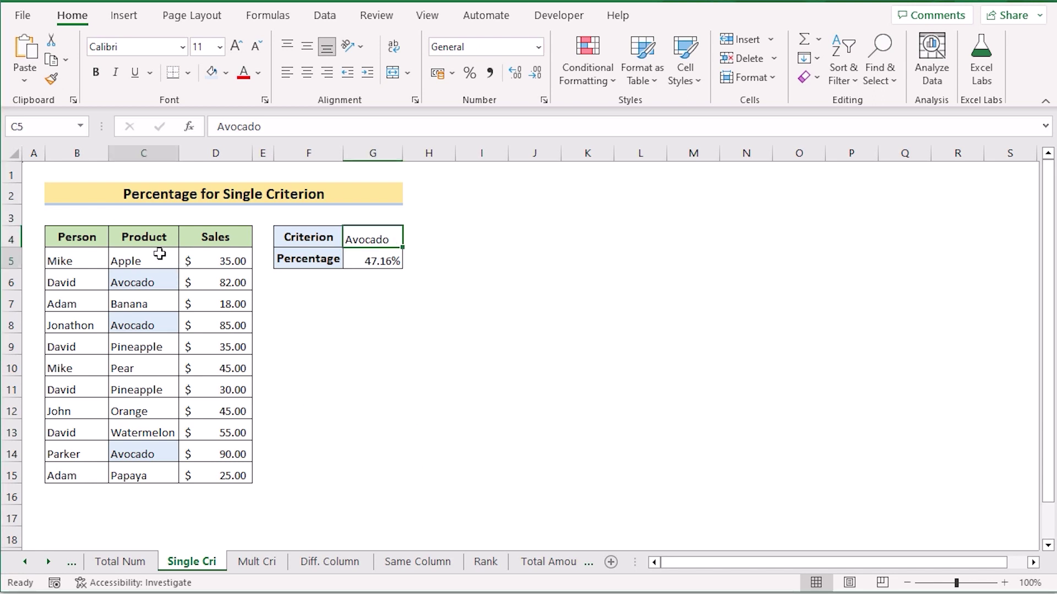
{"action": "left_click", "coordinate": [160, 474], "text": "shift"}
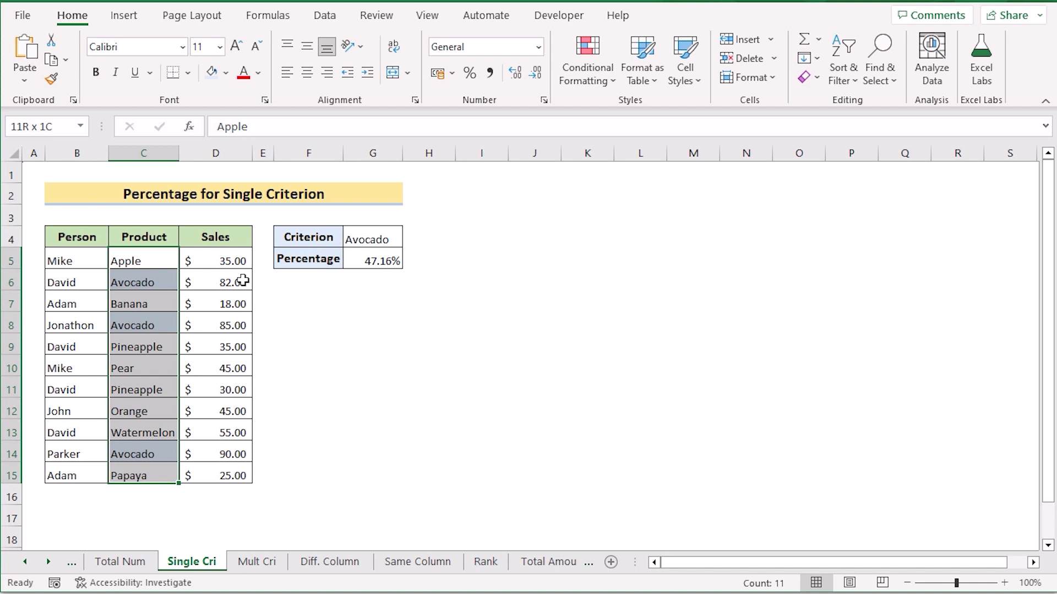
{"action": "left_click", "coordinate": [361, 268]}
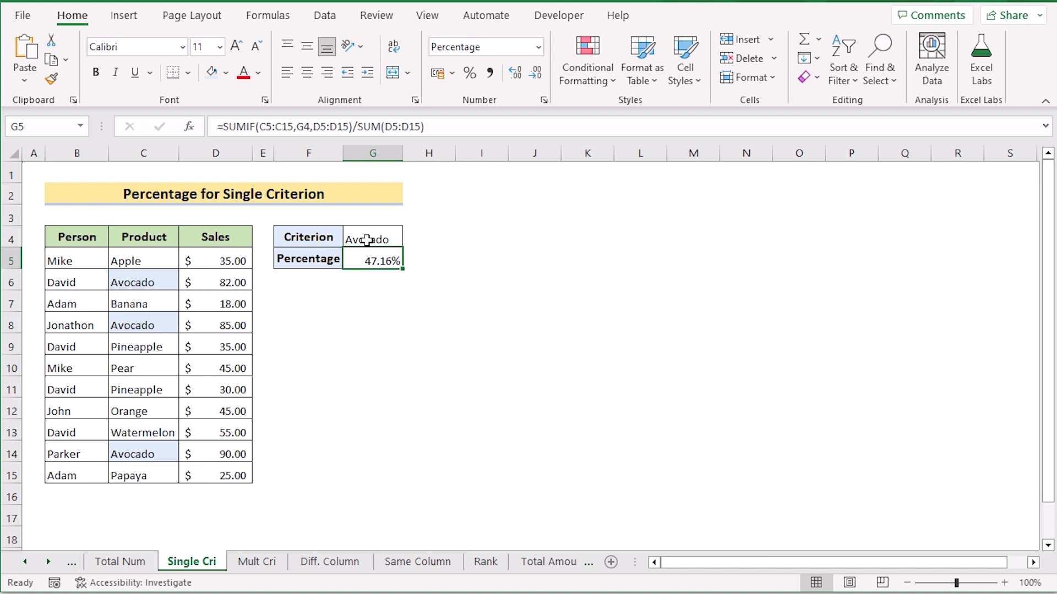
Replace the criterion in G4 with Pineapple to recalculate the percentage for that product.
{"action": "left_click", "coordinate": [366, 240]}
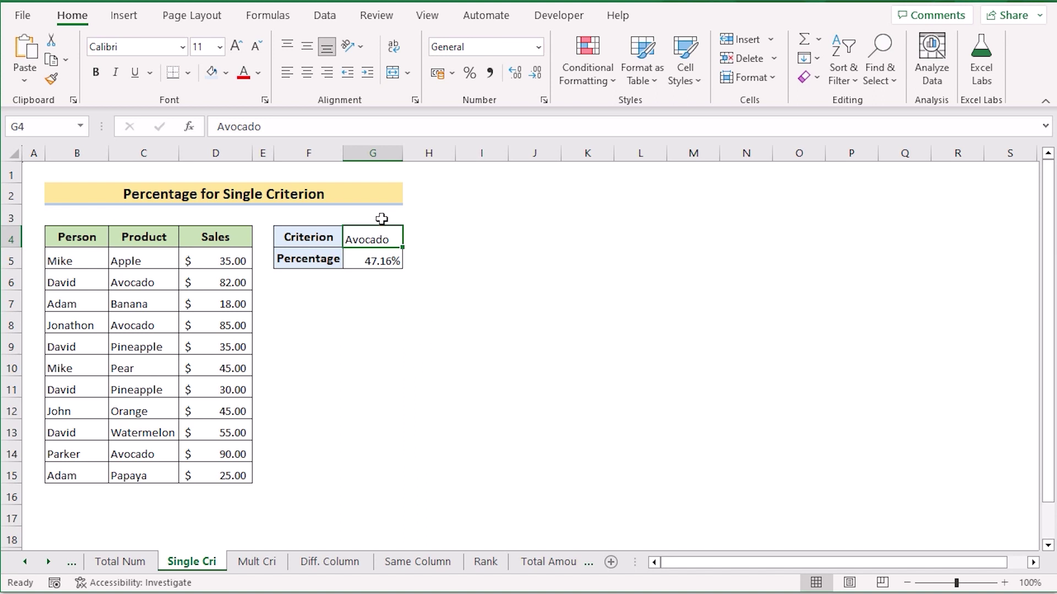
{"action": "double_click", "coordinate": [385, 239]}
{"action": "left_click_drag", "start_coordinate": [385, 239], "coordinate": [342, 238]}
{"action": "key", "text": "BackSpace"}
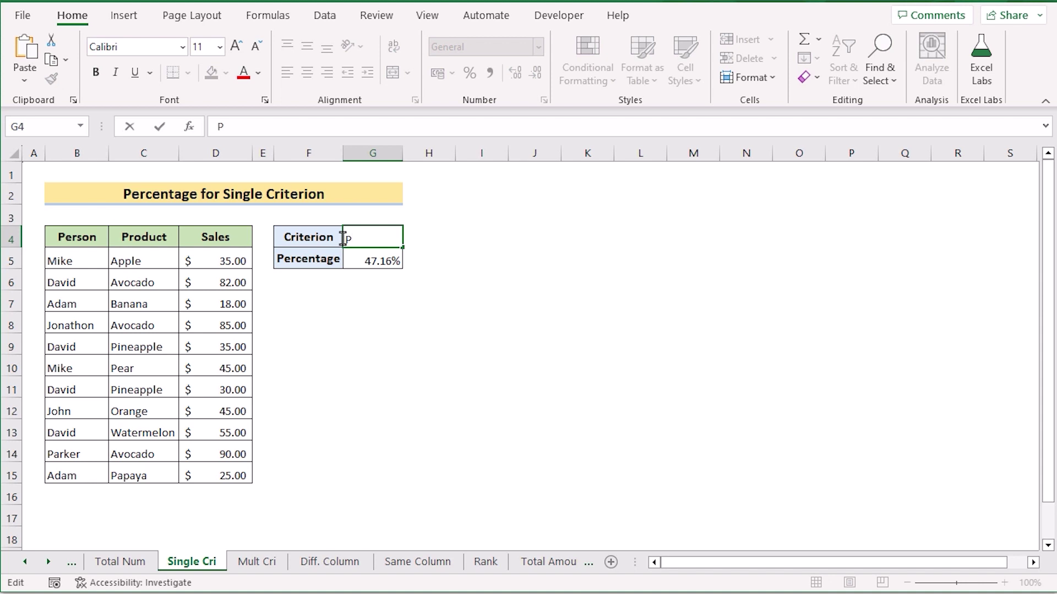
{"action": "type", "text": "Pineapple"}
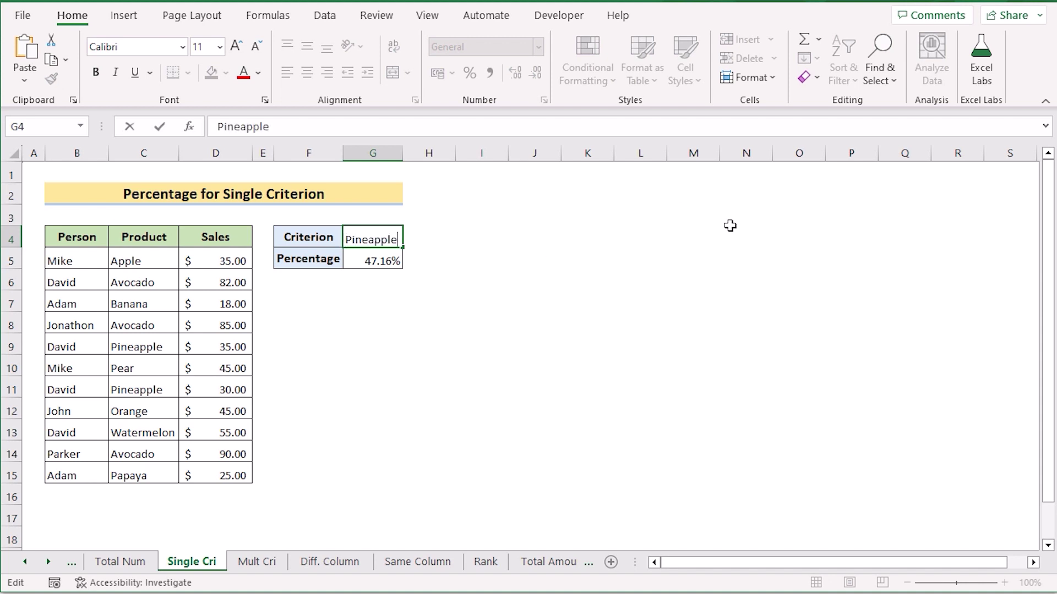
{"action": "key", "text": "Return"}
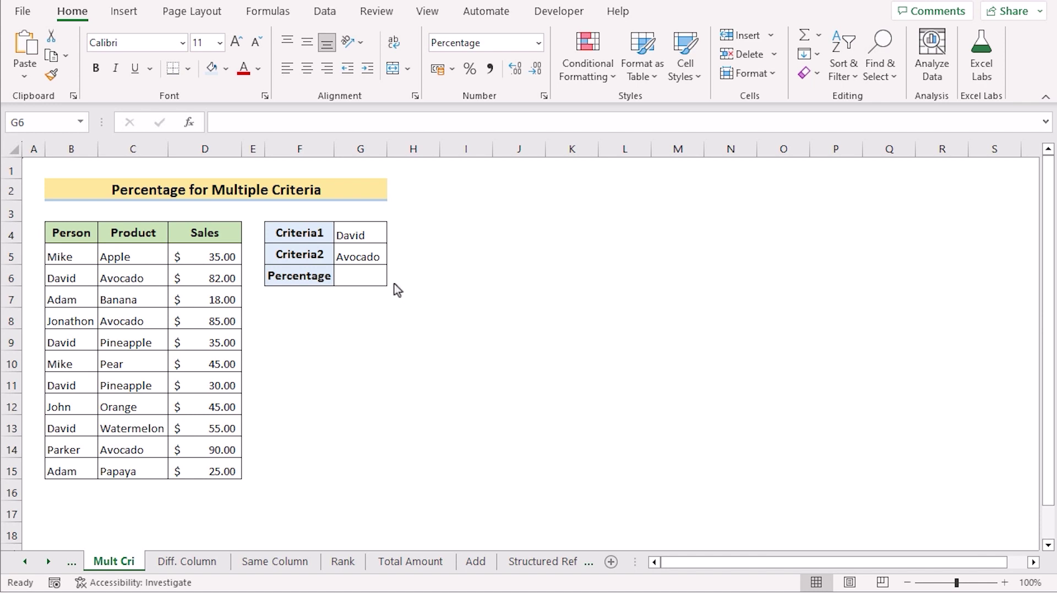
Start a SUMIFS formula in G6 on the Mult Cri sheet with the Sales cells D5:D15 as sum range.
{"action": "left_click", "coordinate": [373, 234]}
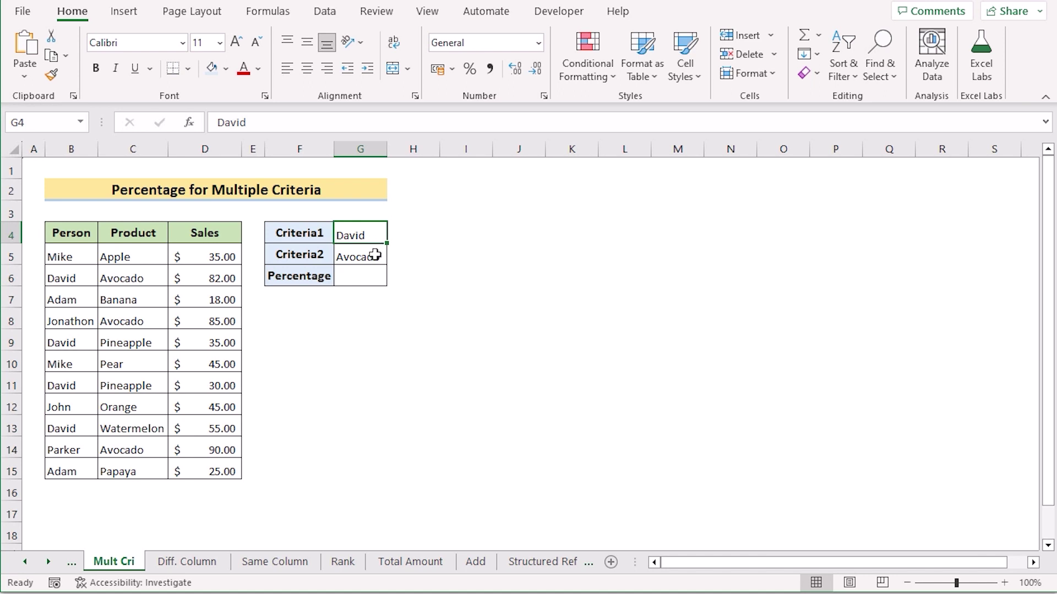
{"action": "left_click", "coordinate": [375, 254], "text": "shift"}
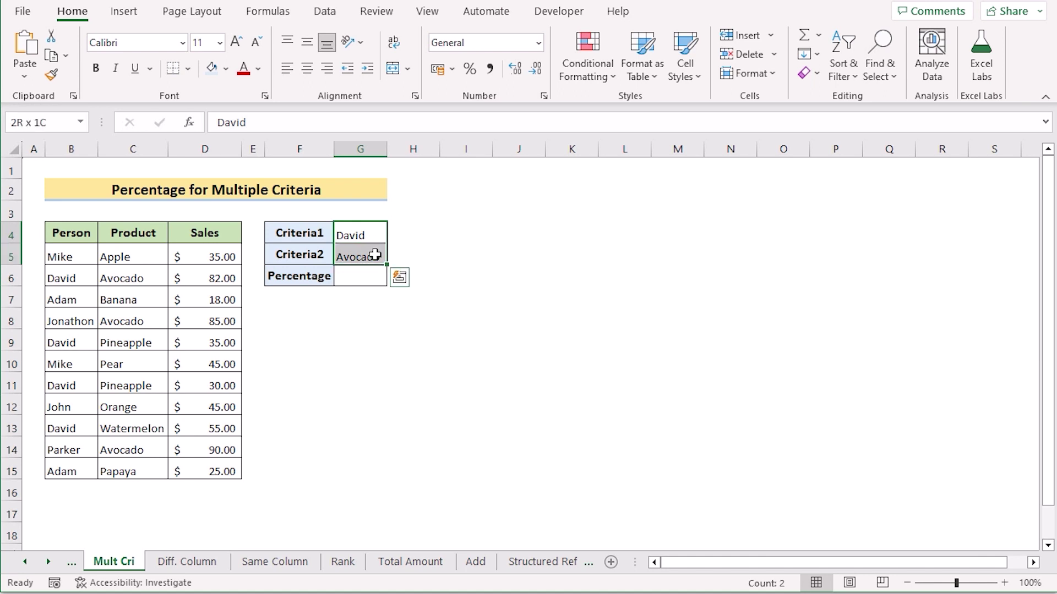
{"action": "double_click", "coordinate": [350, 276]}
{"action": "type", "text": "="}
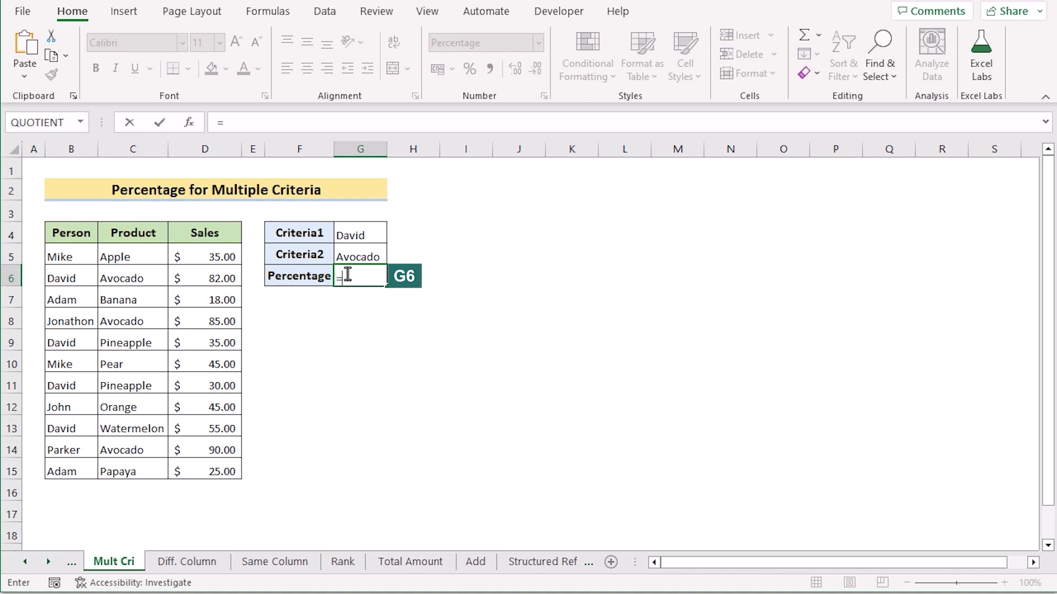
{"action": "type", "text": "S"}
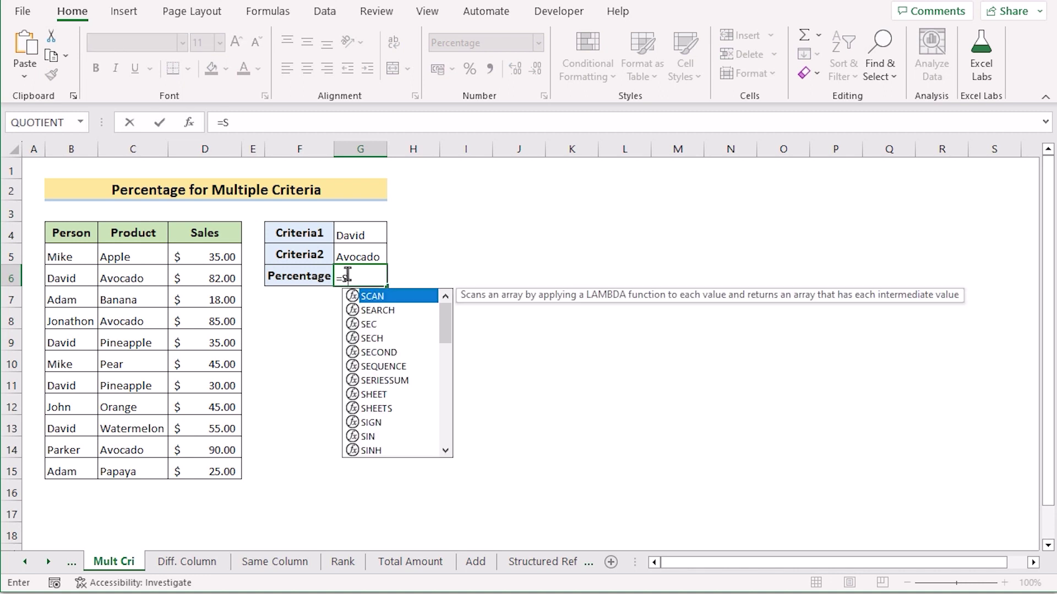
{"action": "type", "text": "UMIFS"}
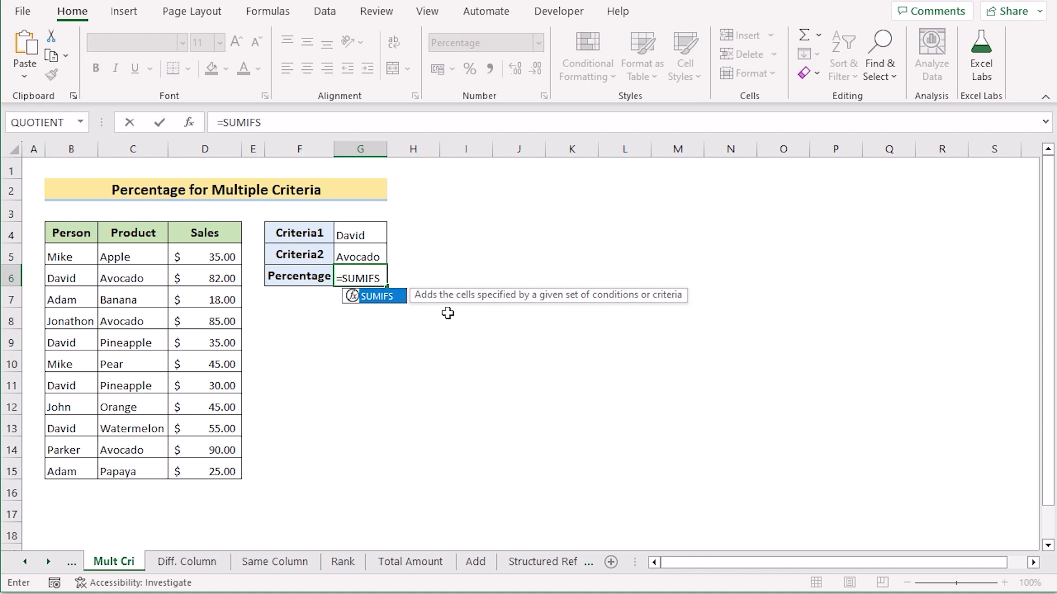
{"action": "type", "text": "("}
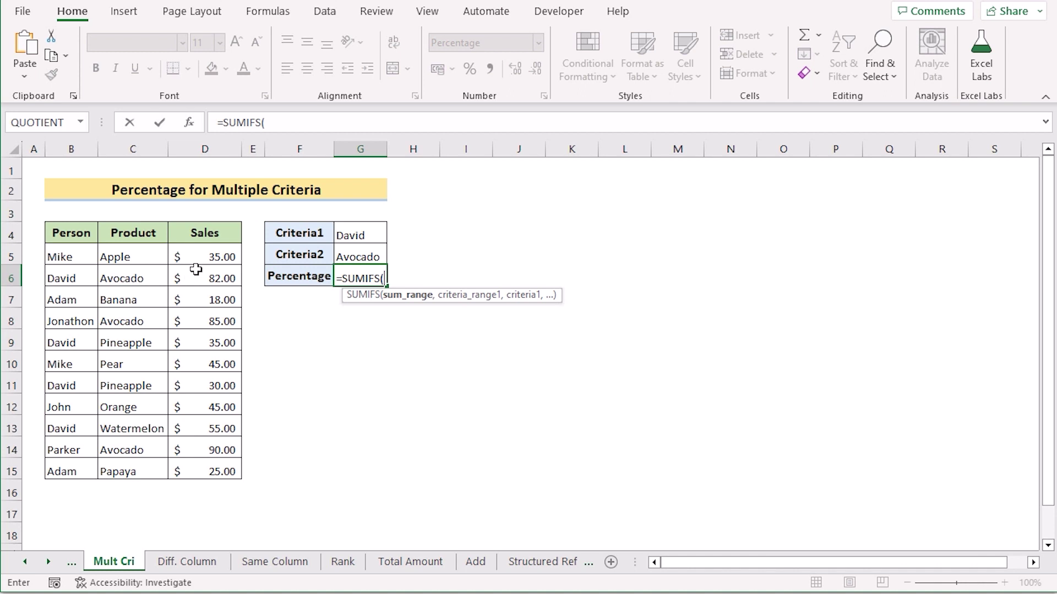
{"action": "left_click_drag", "start_coordinate": [202, 257], "coordinate": [208, 474]}
{"action": "type", "text": ","}
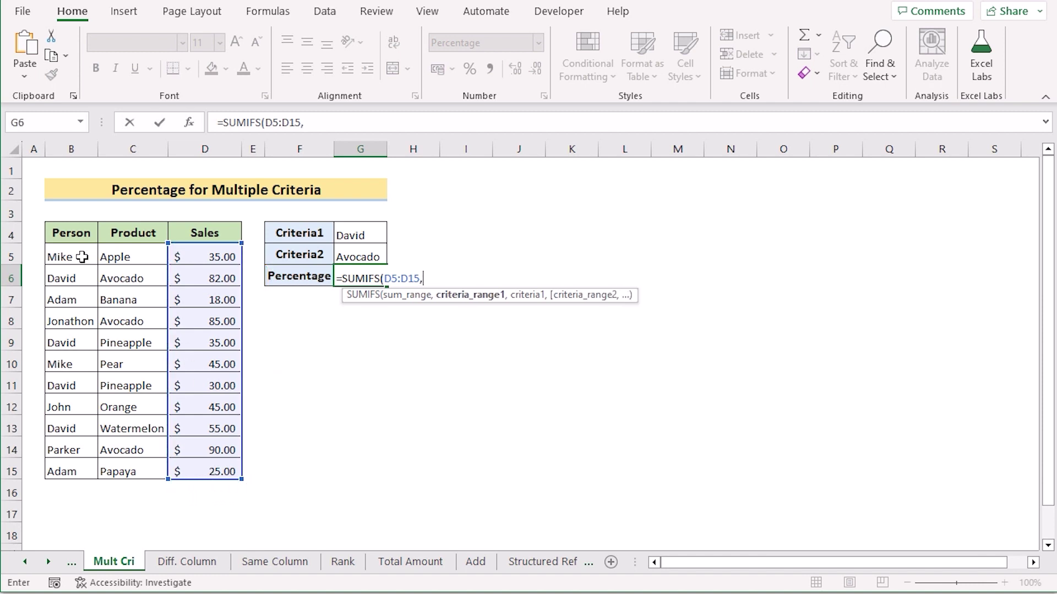
Complete the SUMIFS in G6 with the criteria pairs B5:B15 matching G4 and C5:C15 matching G5.
{"action": "left_click_drag", "start_coordinate": [82, 257], "coordinate": [127, 469]}
{"action": "type", "text": ","}
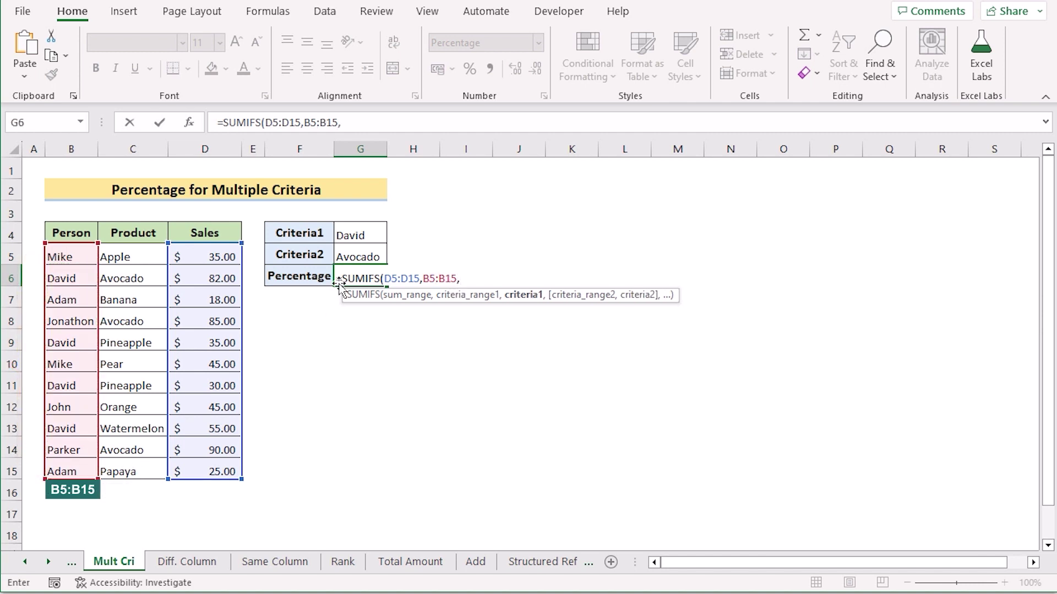
{"action": "left_click", "coordinate": [378, 236]}
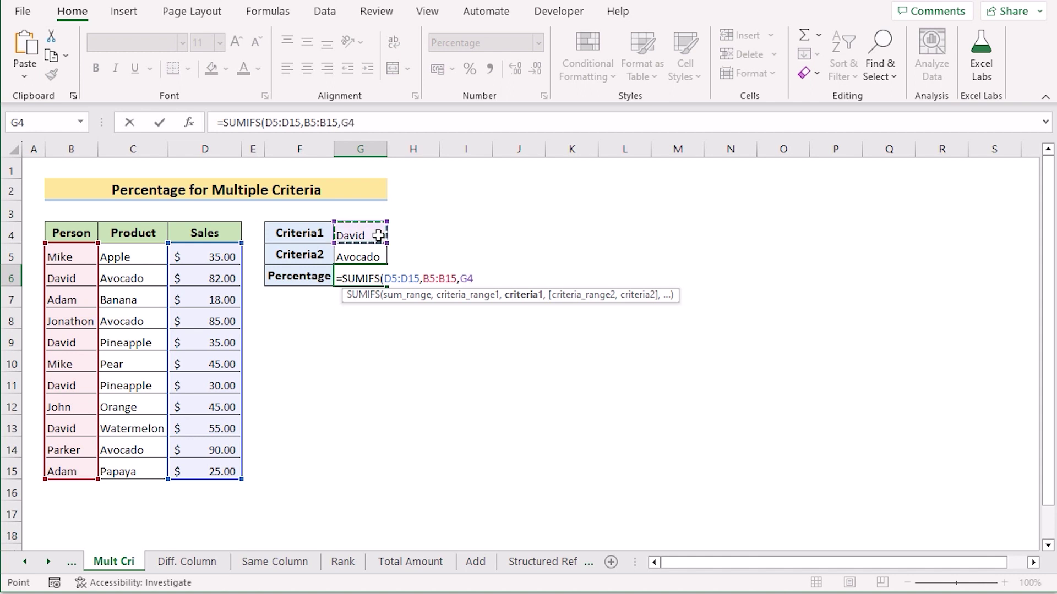
{"action": "type", "text": ","}
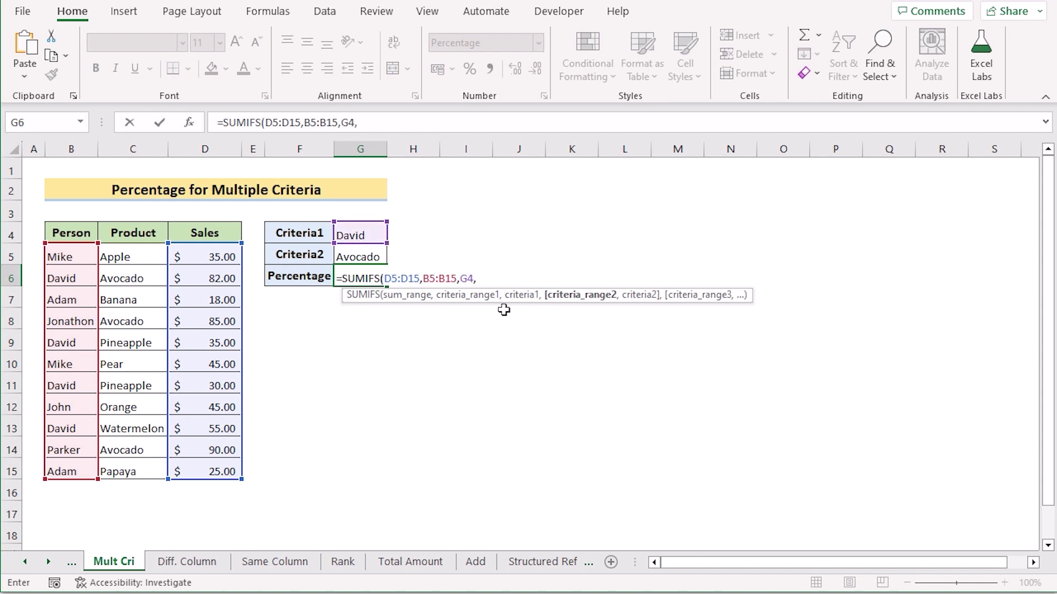
{"action": "left_click", "coordinate": [146, 257]}
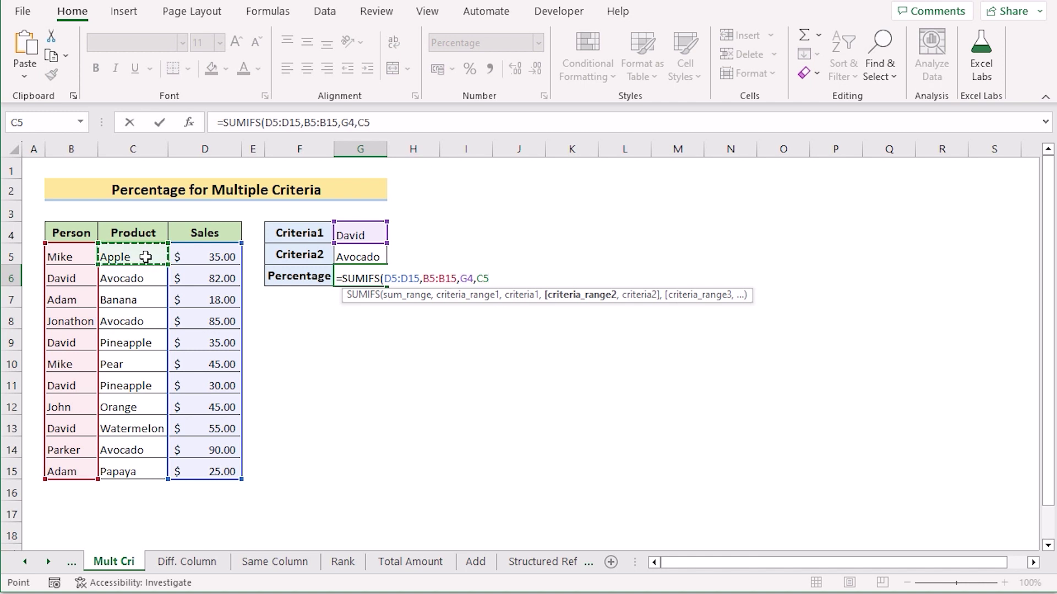
{"action": "left_click_drag", "start_coordinate": [154, 471], "coordinate": [217, 471]}
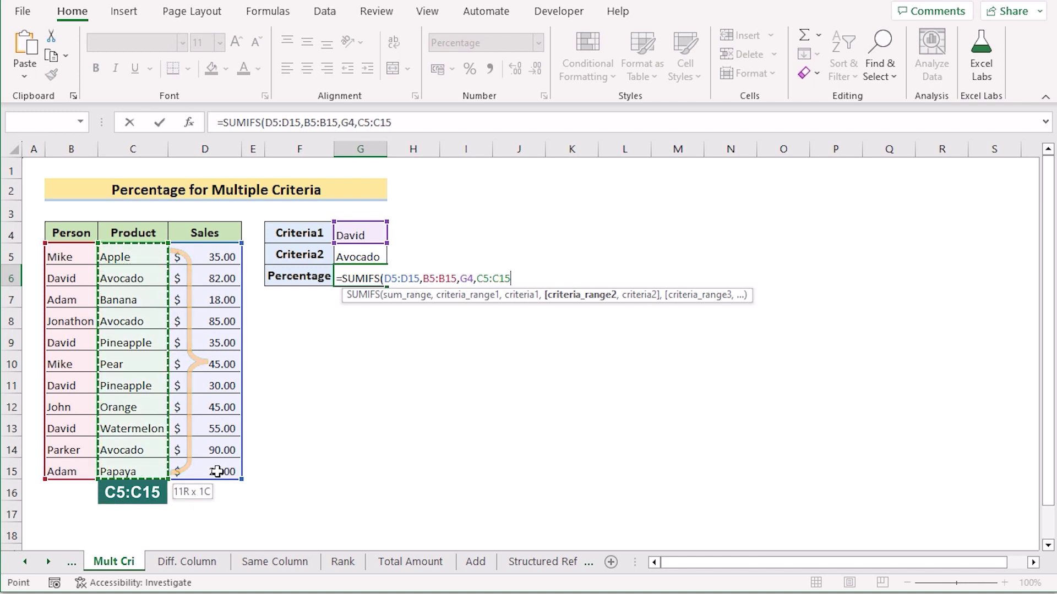
{"action": "type", "text": ","}
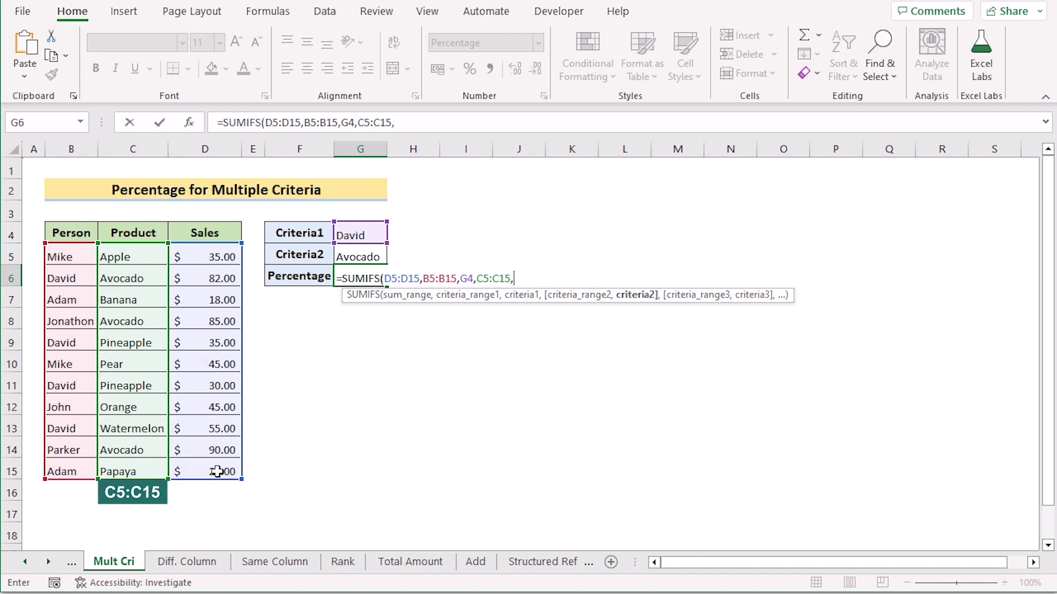
{"action": "left_click", "coordinate": [385, 253]}
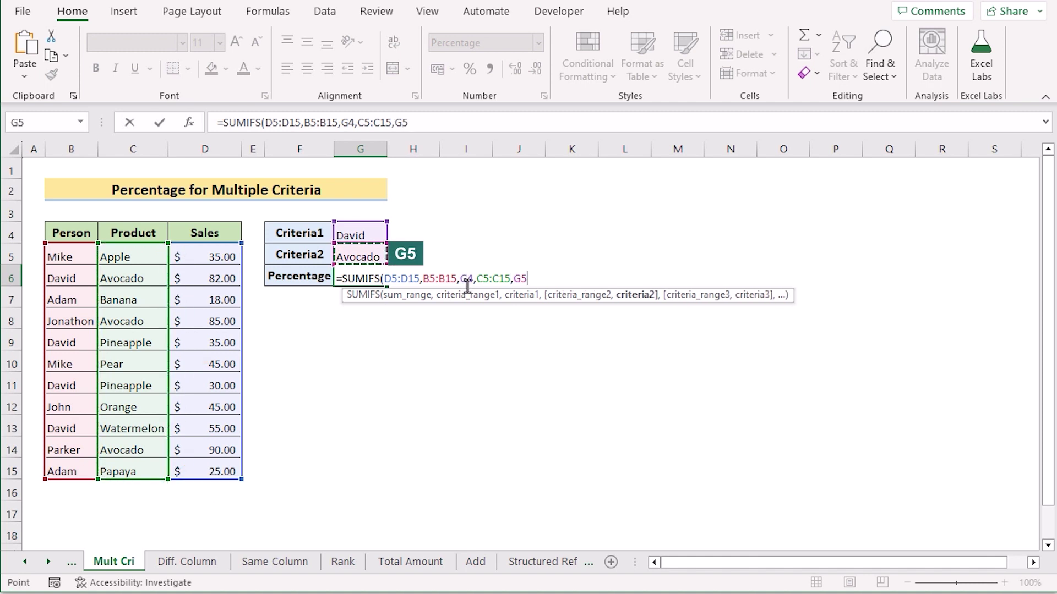
{"action": "type", "text": ")"}
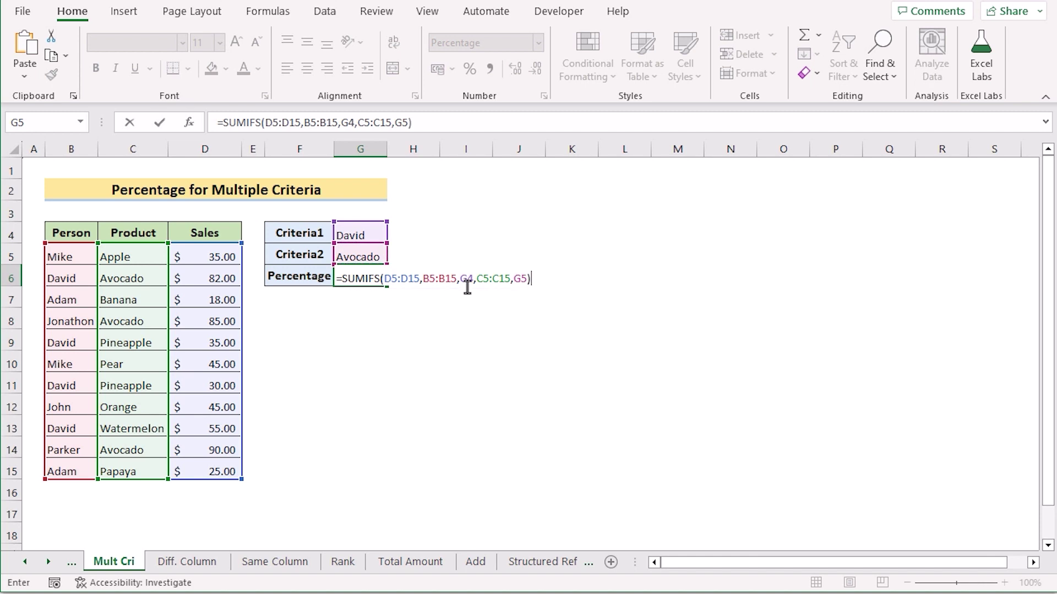
Divide the SUMIFS in G6 by total sales with /SUM(D5:D15) and enter the formula.
{"action": "type", "text": "/SU"}
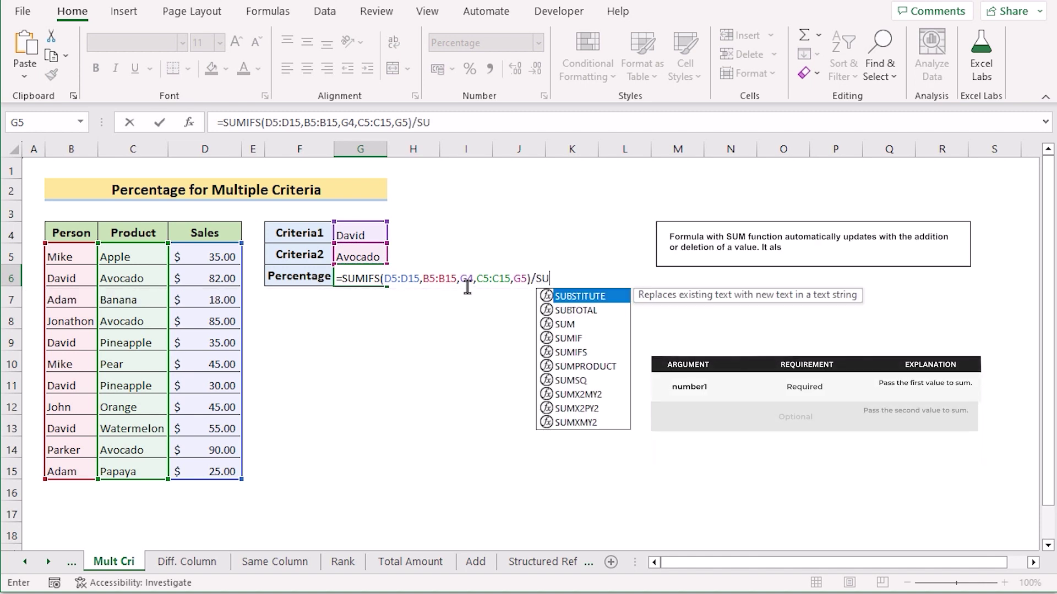
{"action": "type", "text": "M("}
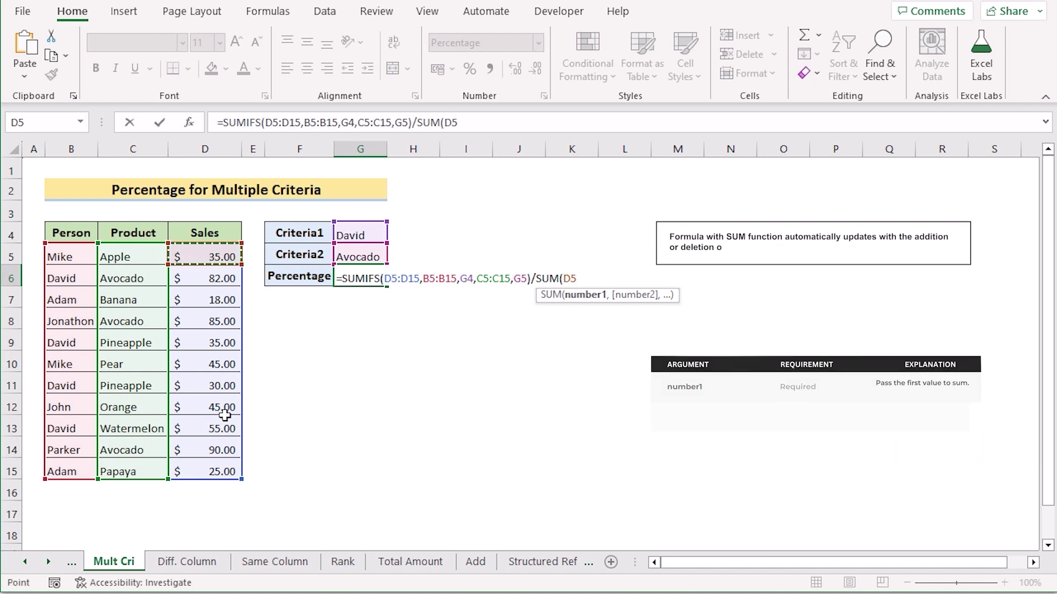
{"action": "left_click_drag", "start_coordinate": [204, 257], "coordinate": [200, 474]}
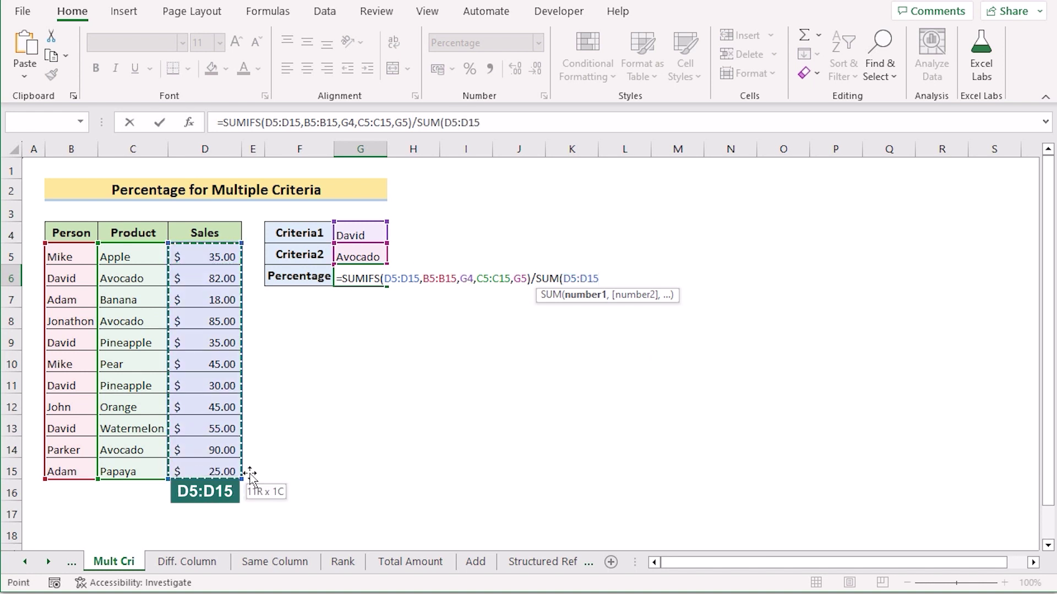
{"action": "type", "text": ")"}
{"action": "key", "text": "Return"}
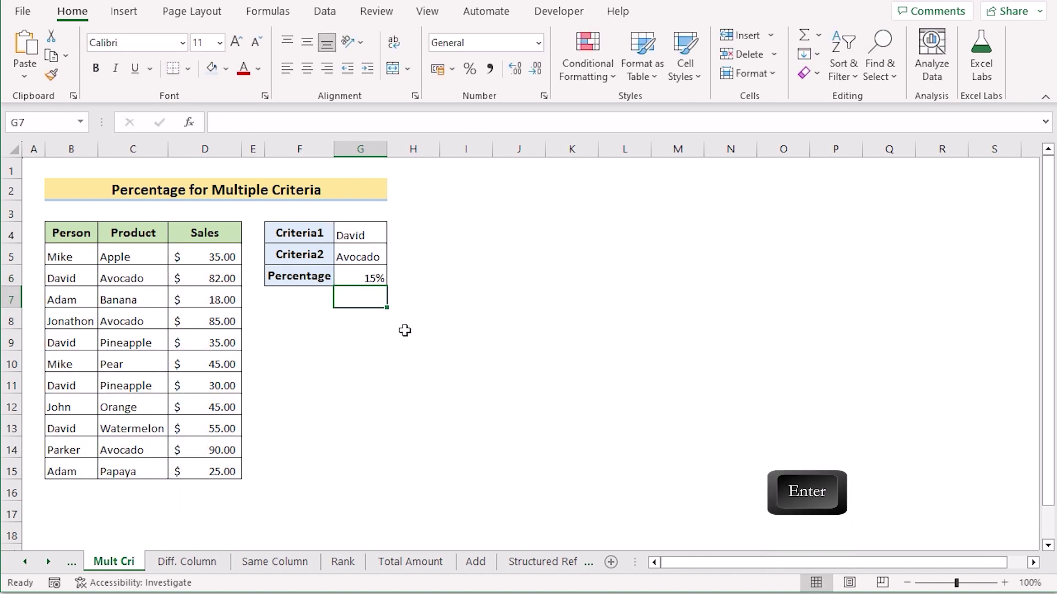
Check the G6 percentage against the criteria in G4 and G5 and the matching sales record in row 6.
{"action": "left_click", "coordinate": [360, 274]}
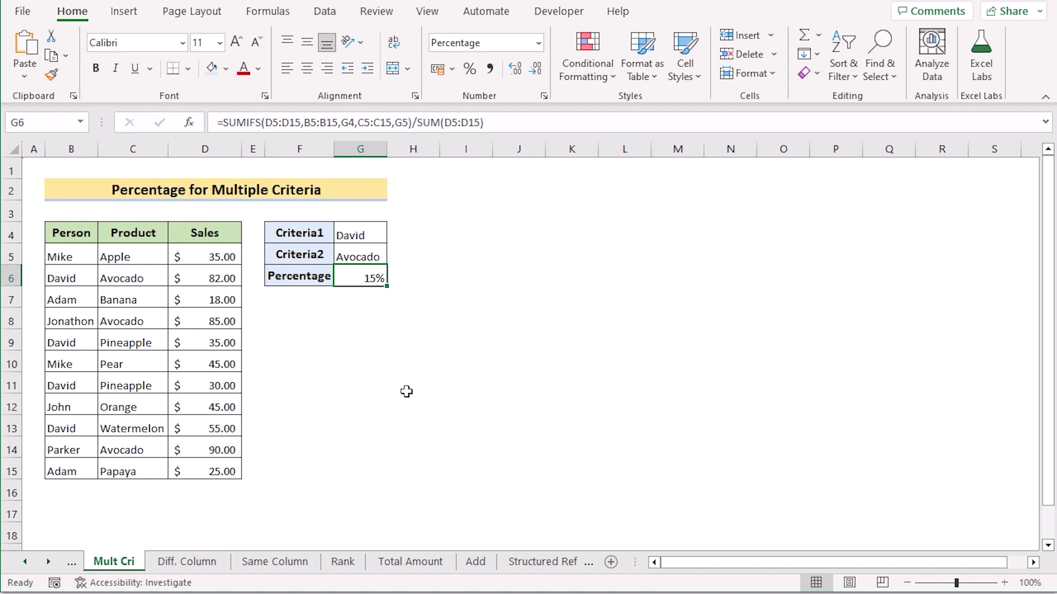
{"action": "left_click", "coordinate": [377, 234]}
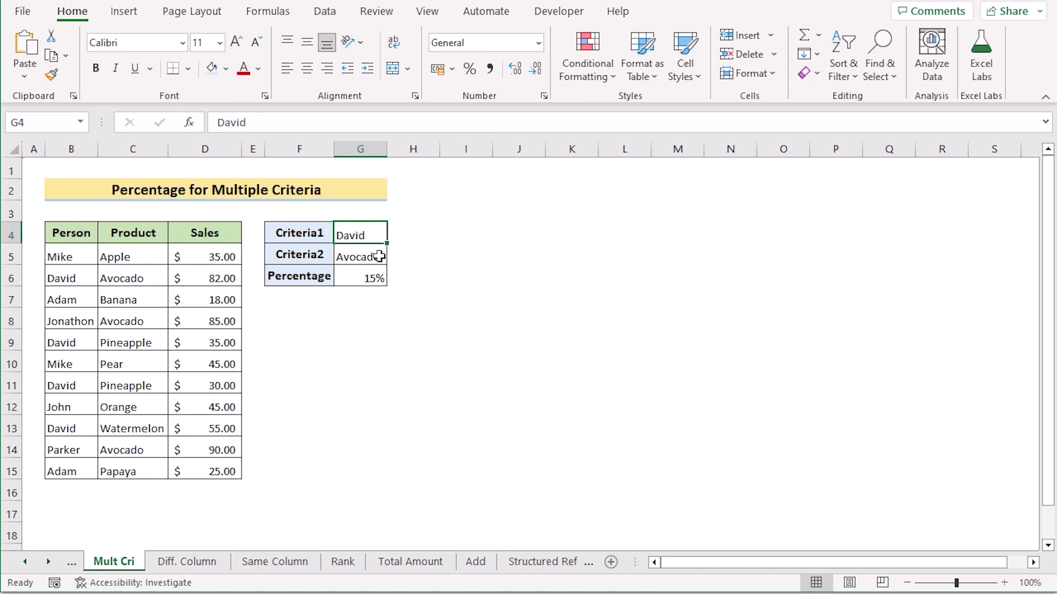
{"action": "left_click", "coordinate": [378, 256]}
{"action": "left_click", "coordinate": [355, 276]}
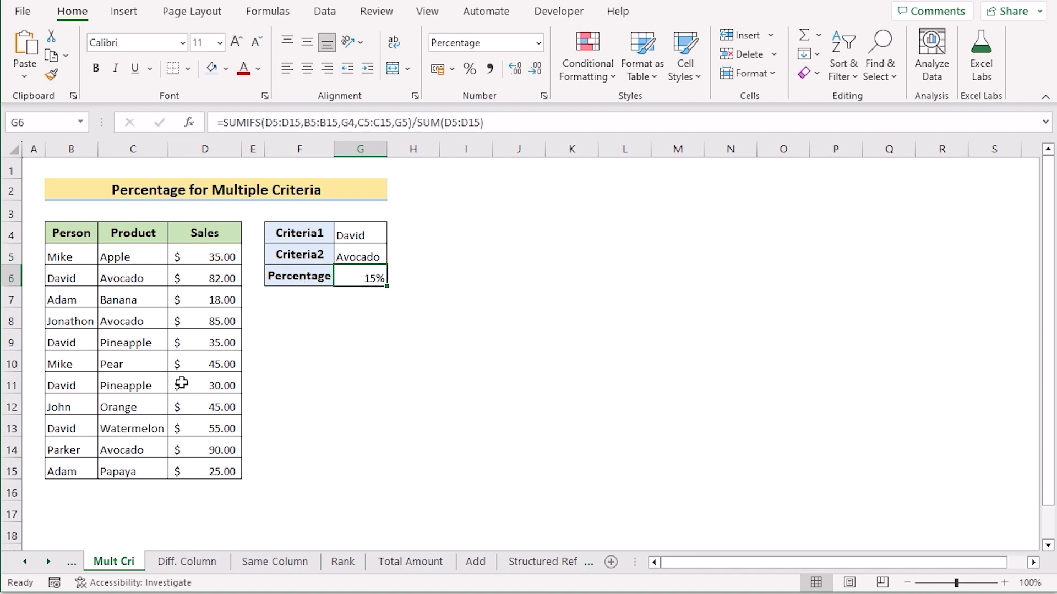
{"action": "left_click", "coordinate": [79, 278]}
{"action": "left_click_drag", "start_coordinate": [127, 280], "coordinate": [234, 283]}
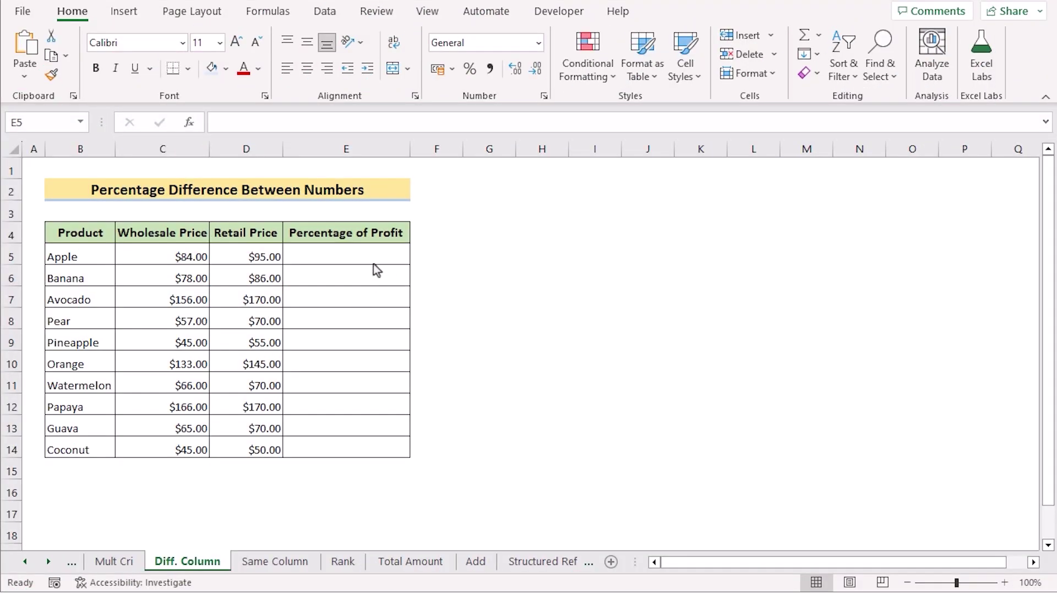
Format the Percentage of Profit cells E5:E14 on the Diff. Column sheet as Percentage.
{"action": "left_click", "coordinate": [330, 253]}
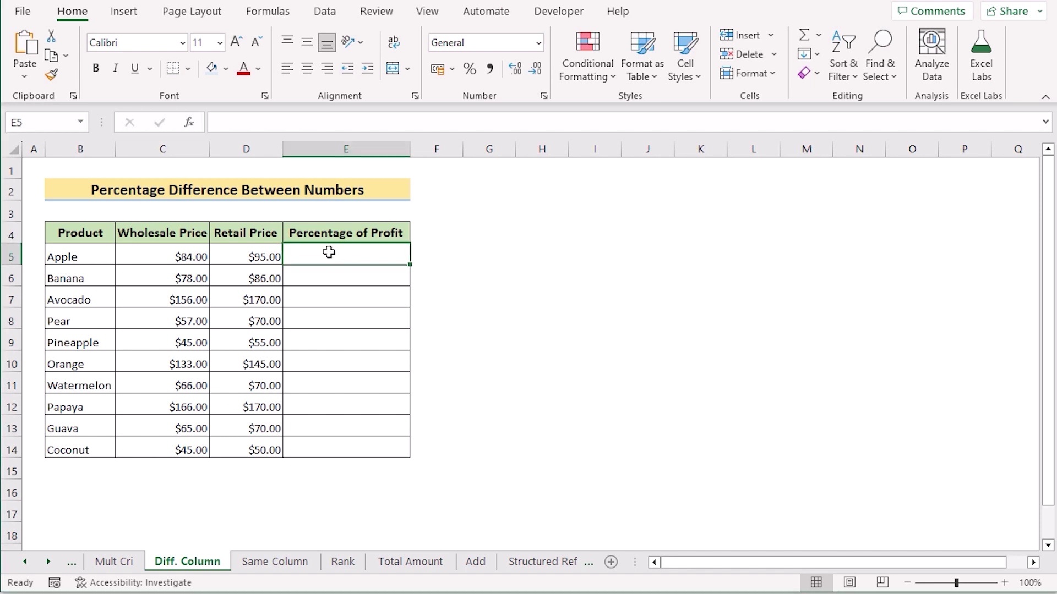
{"action": "left_click", "coordinate": [347, 448], "text": "shift"}
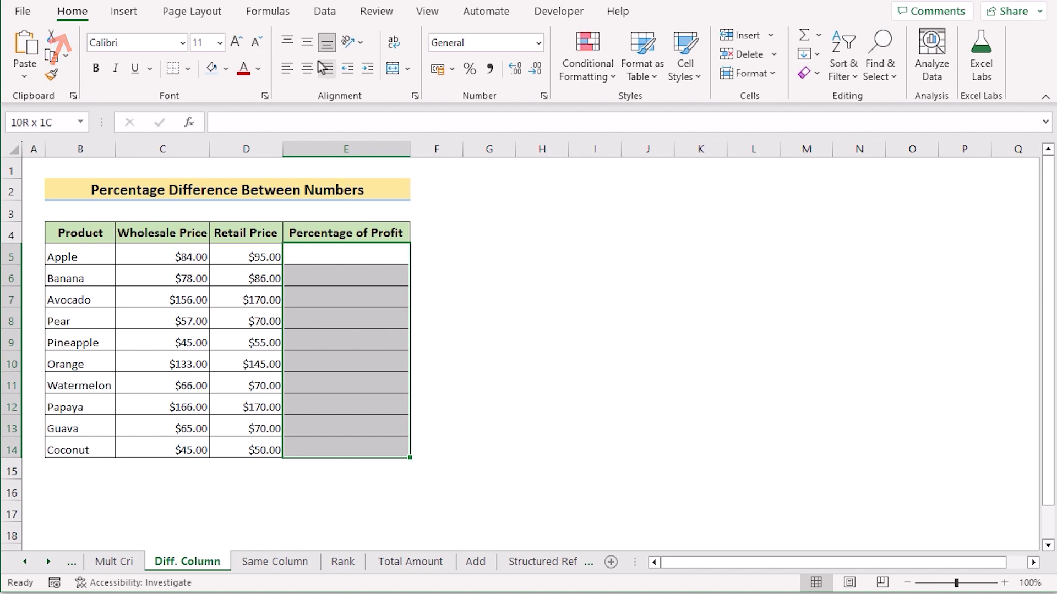
{"action": "left_click", "coordinate": [538, 42]}
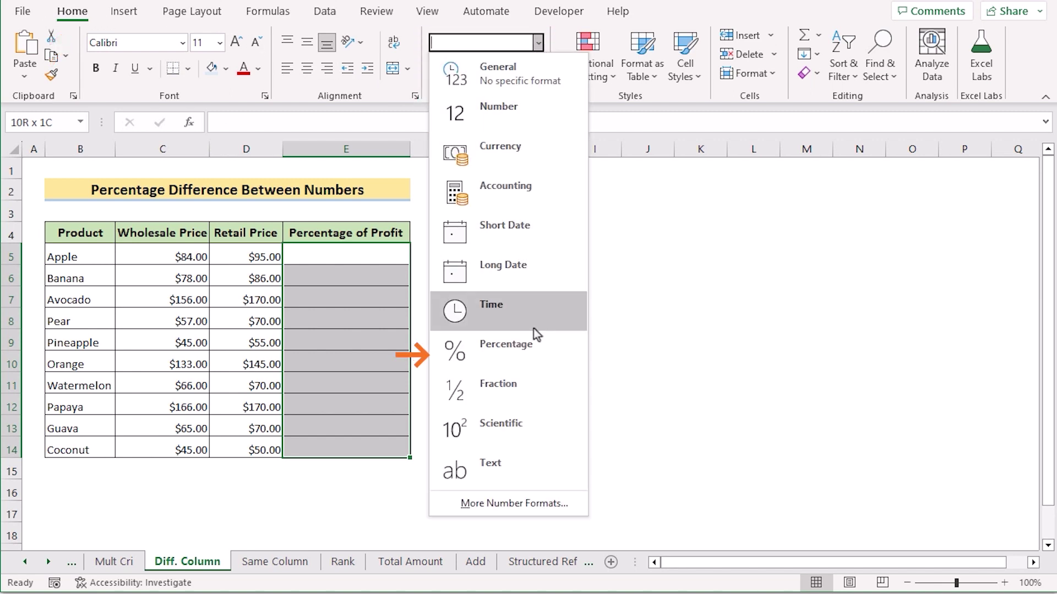
{"action": "left_click", "coordinate": [528, 347]}
Enter the profit formula =(D5-C5)/C5 in E5 and fill it down to E14.
{"action": "left_click", "coordinate": [328, 253]}
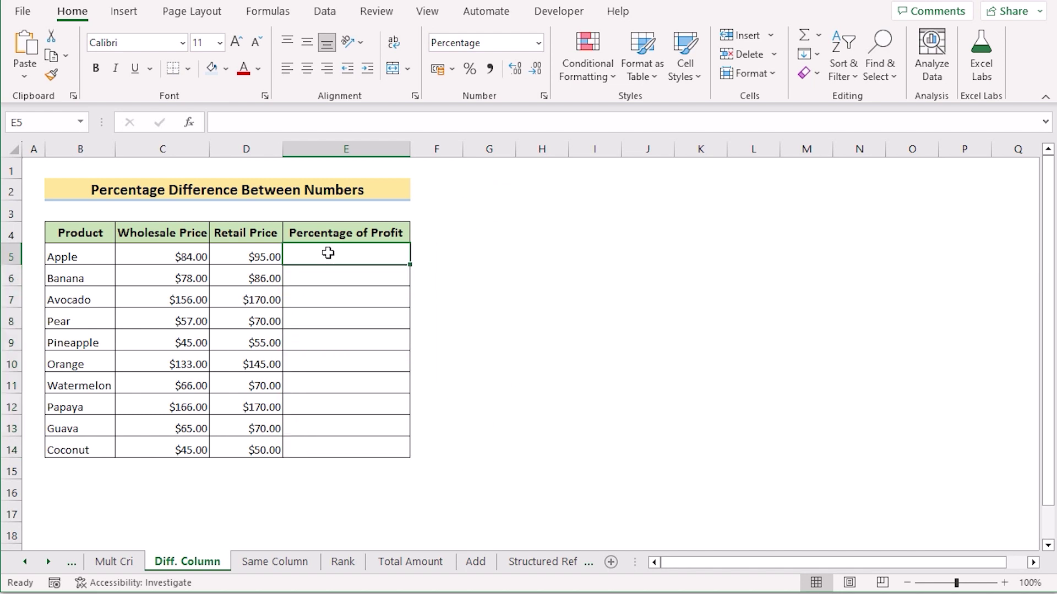
{"action": "double_click", "coordinate": [328, 252]}
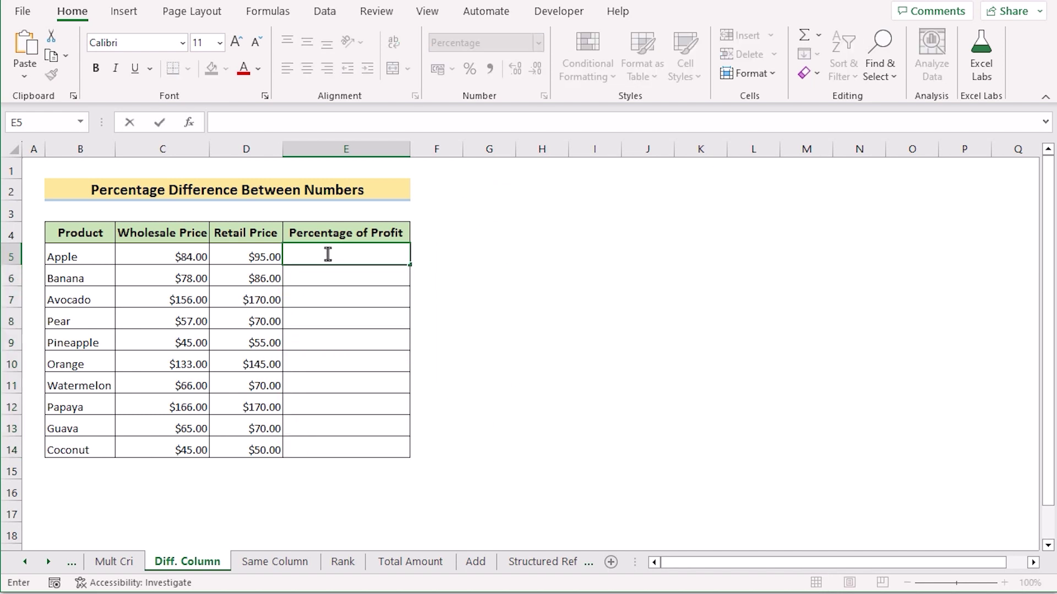
{"action": "type", "text": "="}
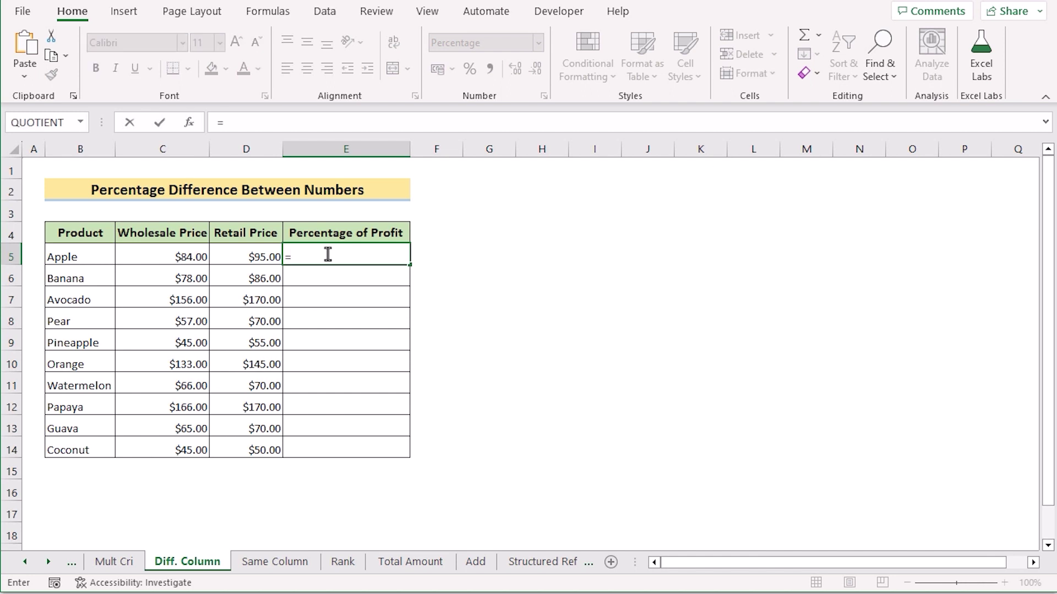
{"action": "type", "text": "("}
{"action": "left_click", "coordinate": [238, 256]}
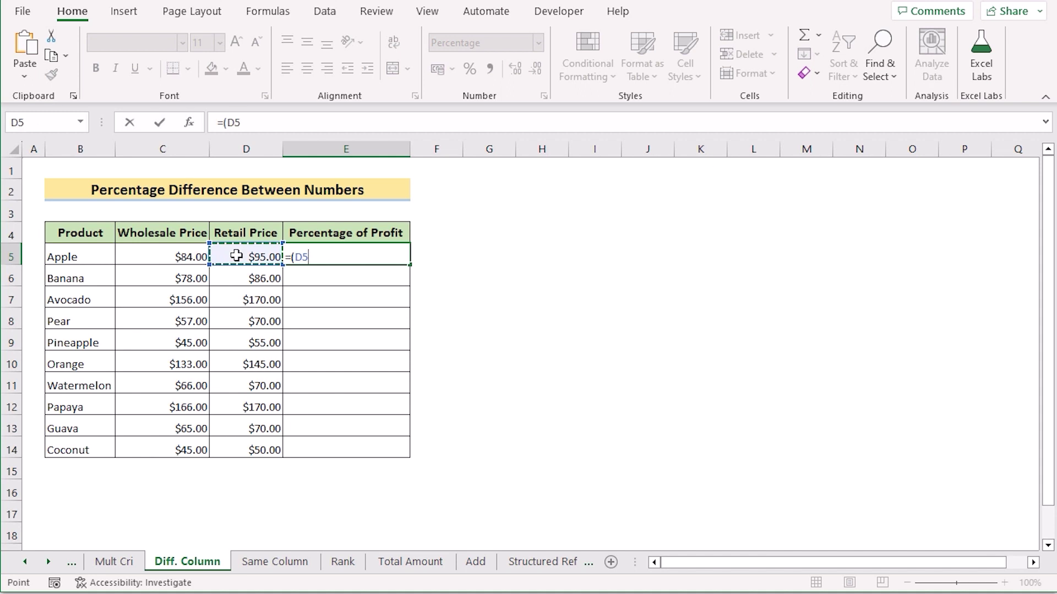
{"action": "type", "text": "-"}
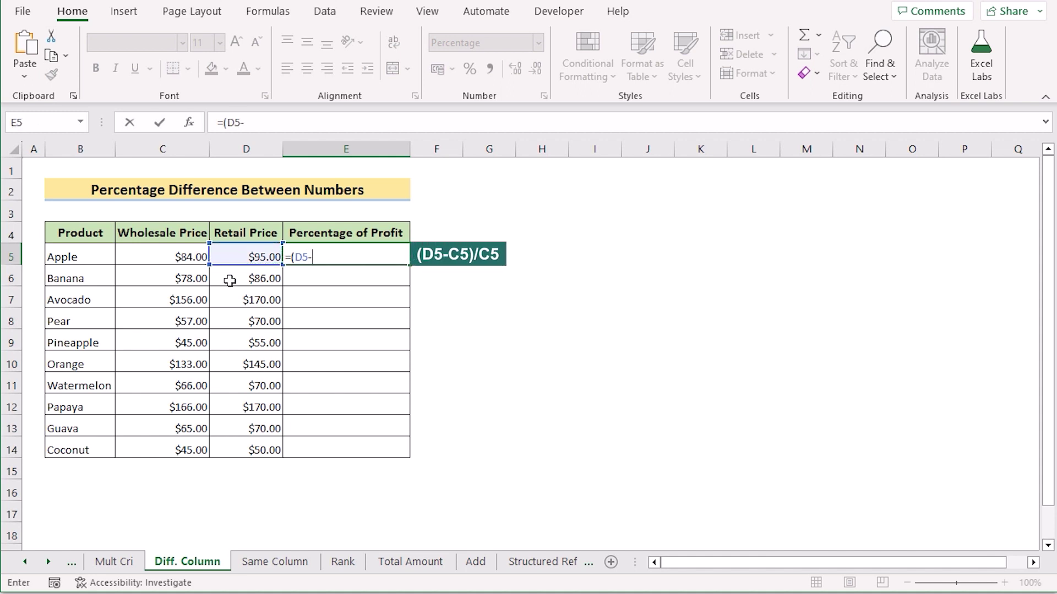
{"action": "left_click", "coordinate": [137, 253]}
{"action": "type", "text": ")"}
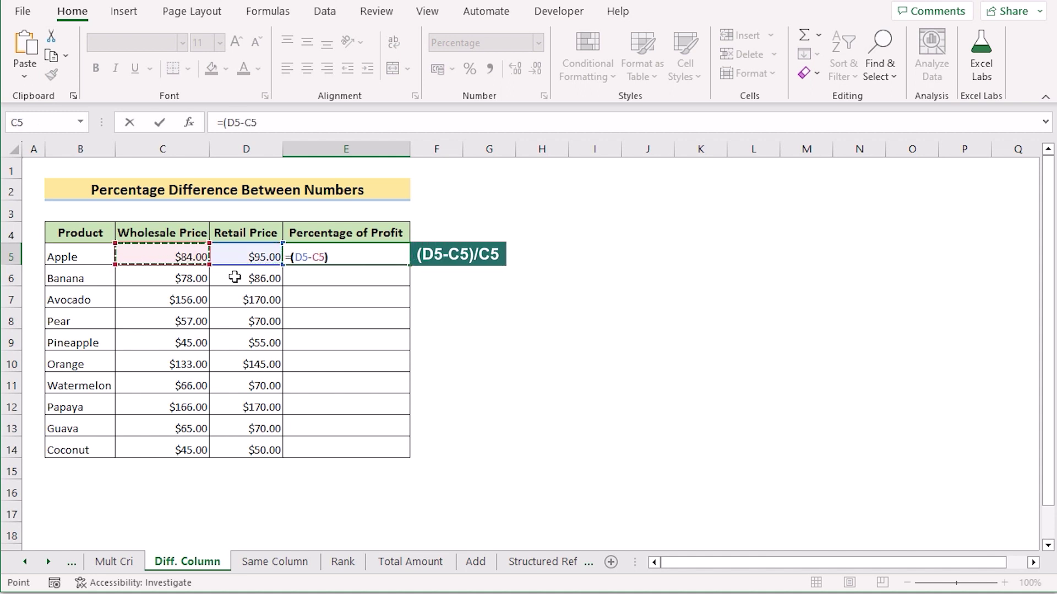
{"action": "type", "text": "/"}
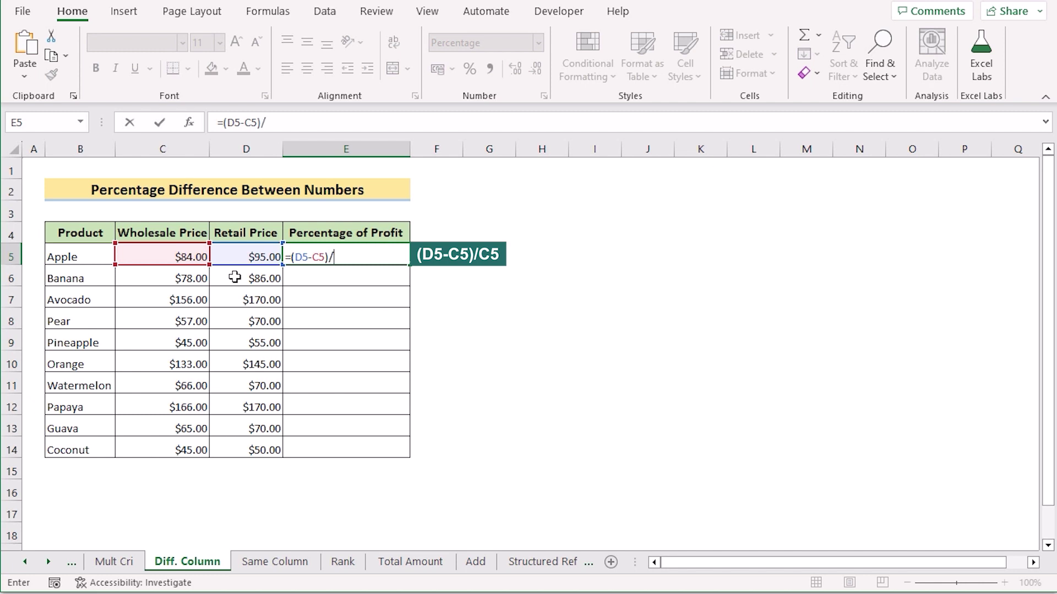
{"action": "left_click", "coordinate": [156, 250]}
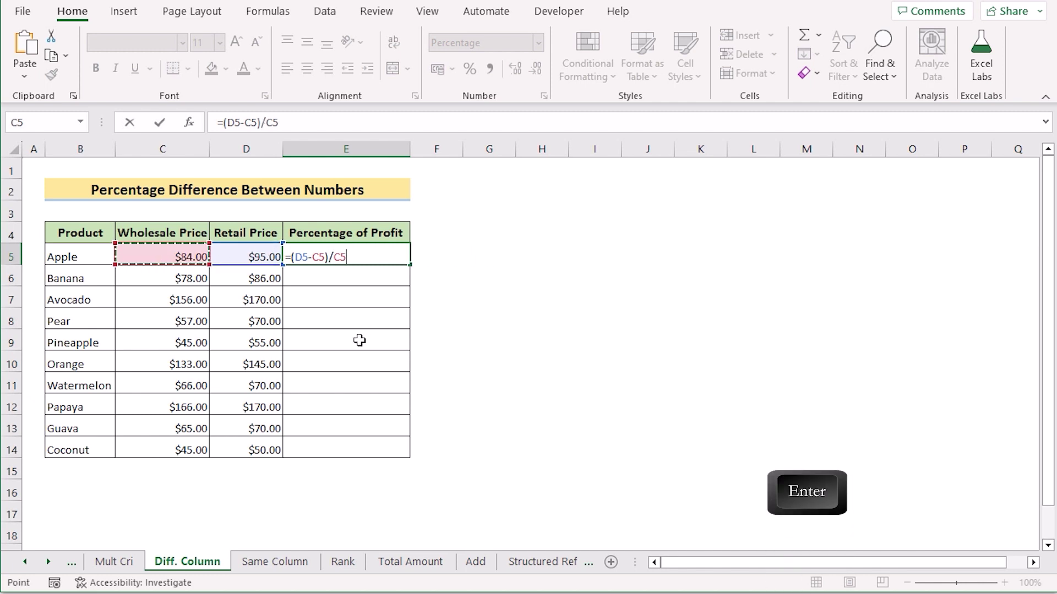
{"action": "key", "text": "Return"}
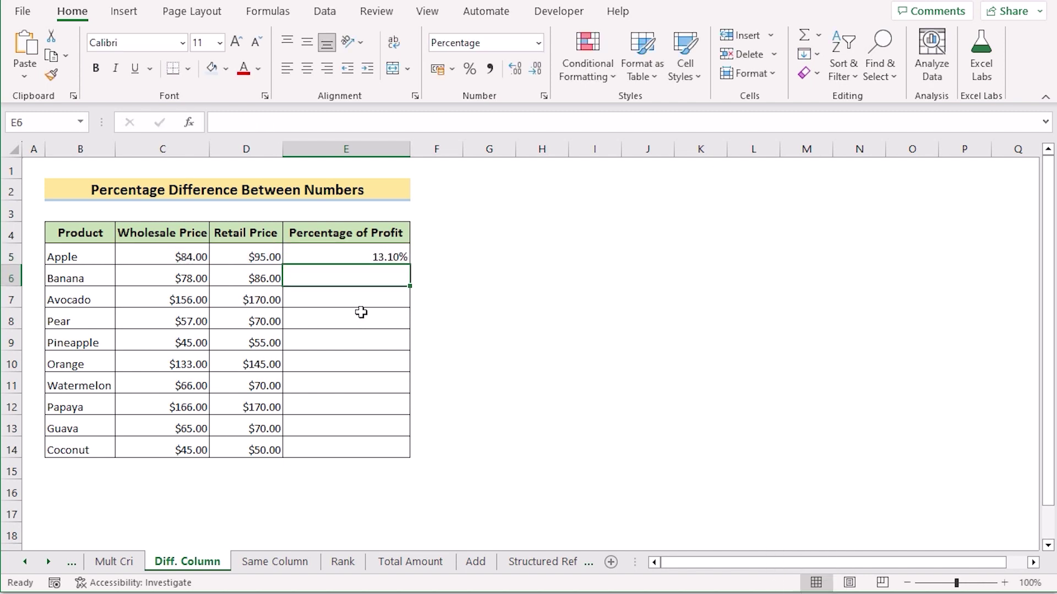
{"action": "left_click", "coordinate": [375, 250]}
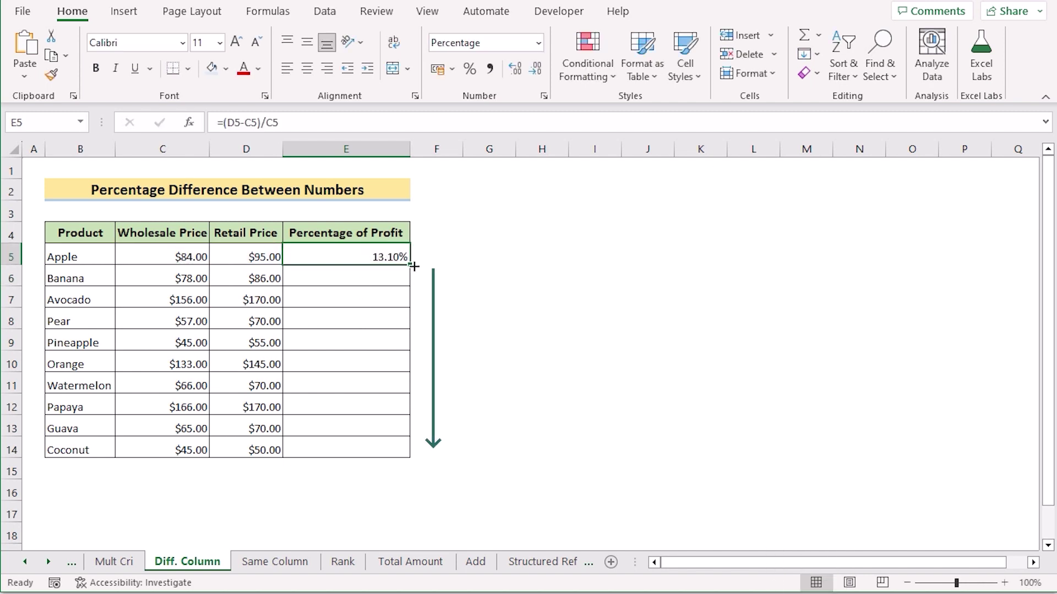
{"action": "left_click_drag", "start_coordinate": [412, 266], "coordinate": [410, 457]}
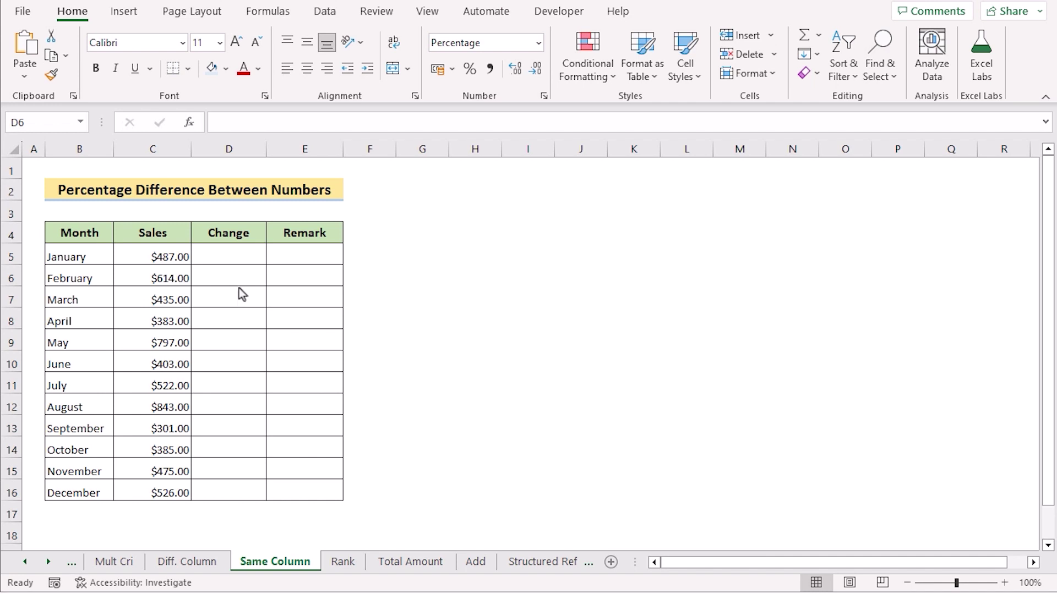
Calculate the monthly sales change in D6 on the Same Column sheet with =(C6-C5)/C5 and fill it down to D16.
{"action": "left_click", "coordinate": [216, 279]}
{"action": "double_click", "coordinate": [216, 279]}
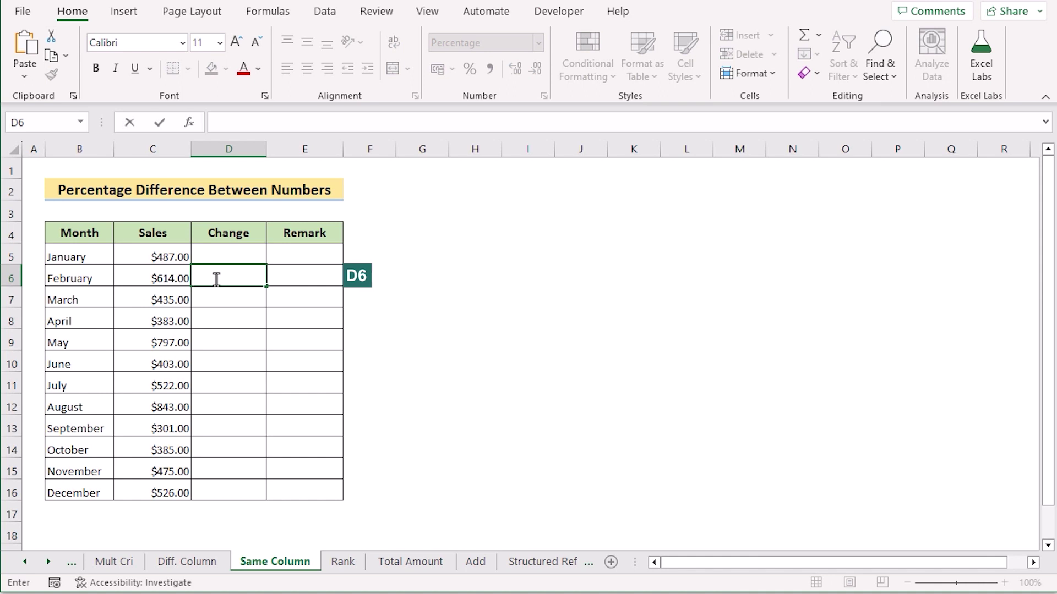
{"action": "type", "text": "="}
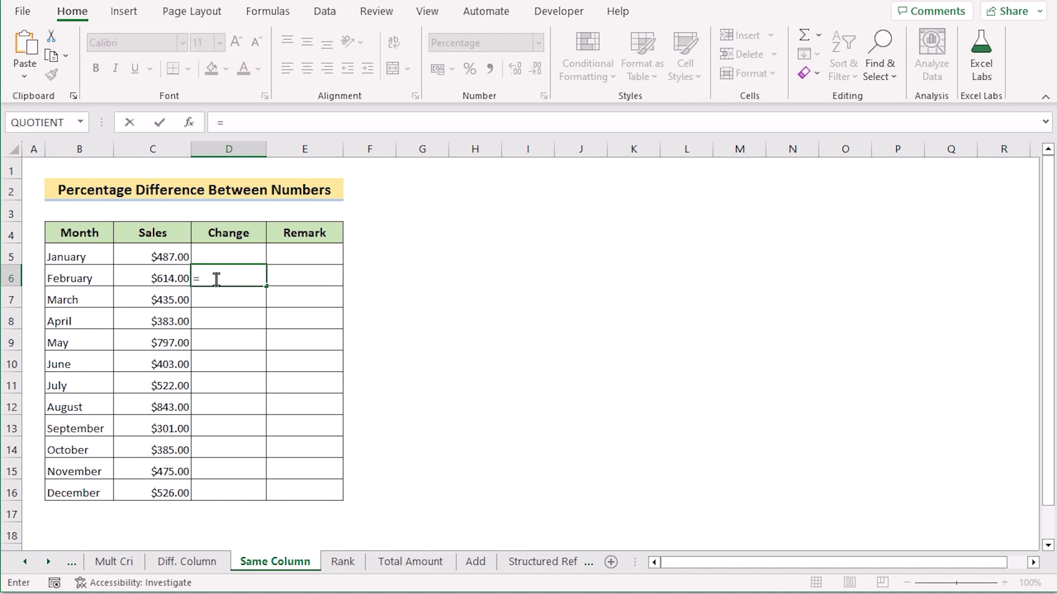
{"action": "type", "text": "("}
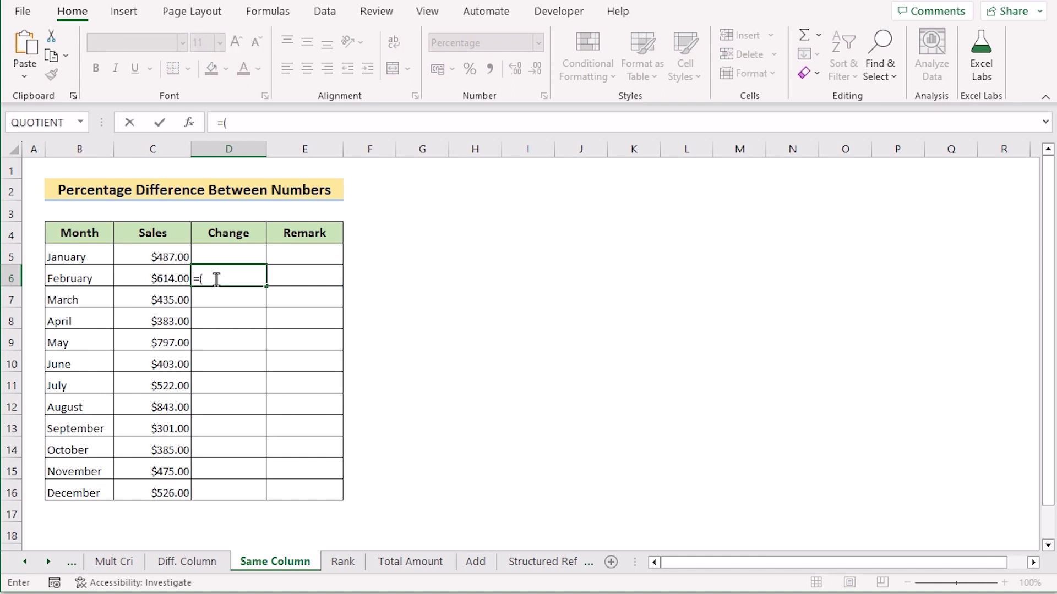
{"action": "left_click", "coordinate": [134, 278]}
{"action": "type", "text": "-"}
{"action": "left_click", "coordinate": [131, 252]}
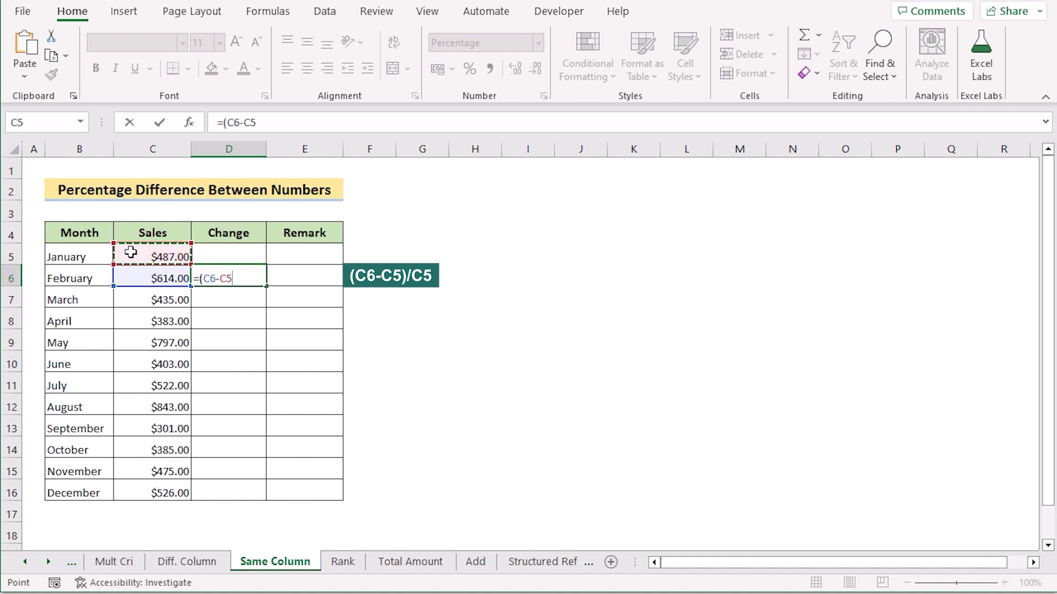
{"action": "type", "text": ")/"}
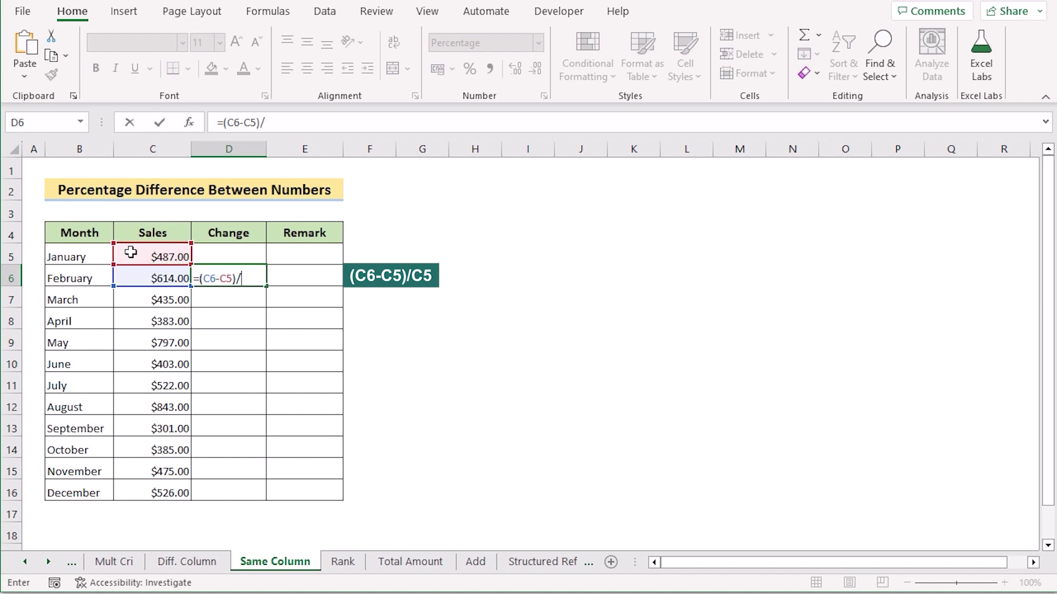
{"action": "left_click", "coordinate": [130, 252]}
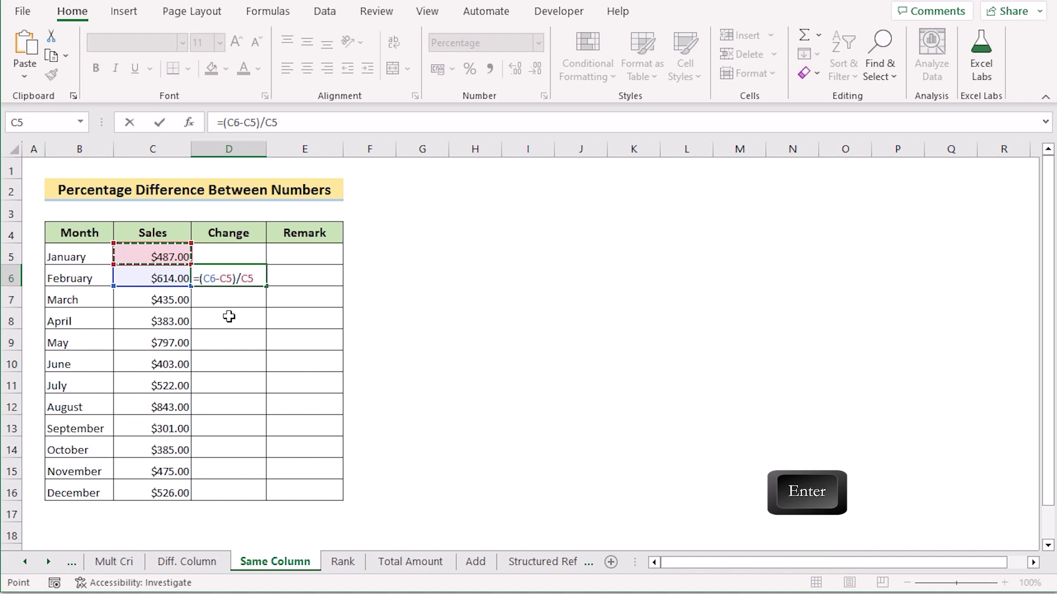
{"action": "key", "text": "Return"}
{"action": "left_click", "coordinate": [227, 278]}
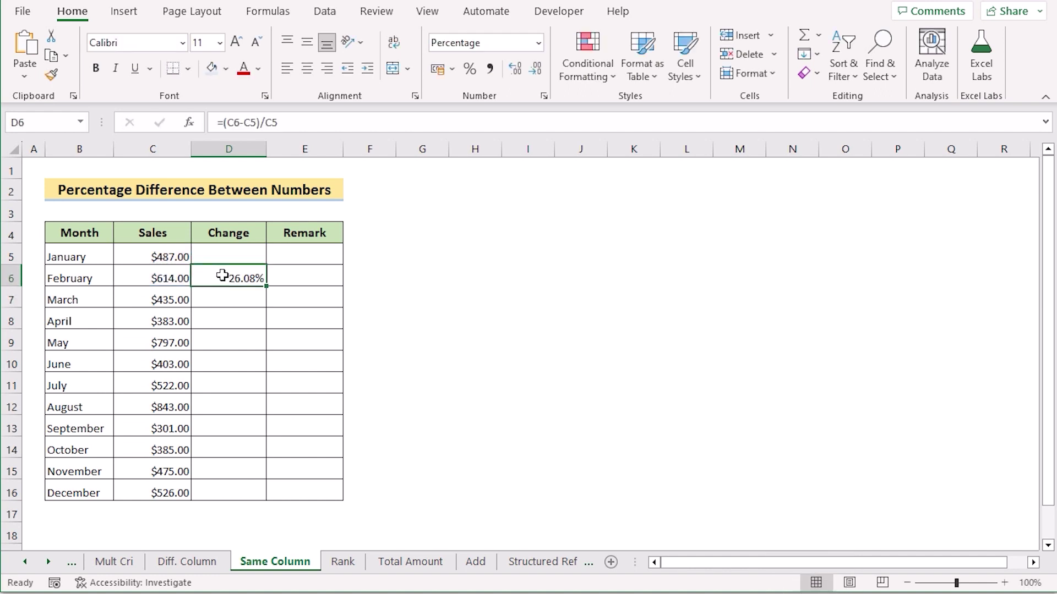
{"action": "left_click_drag", "start_coordinate": [266, 286], "coordinate": [246, 495]}
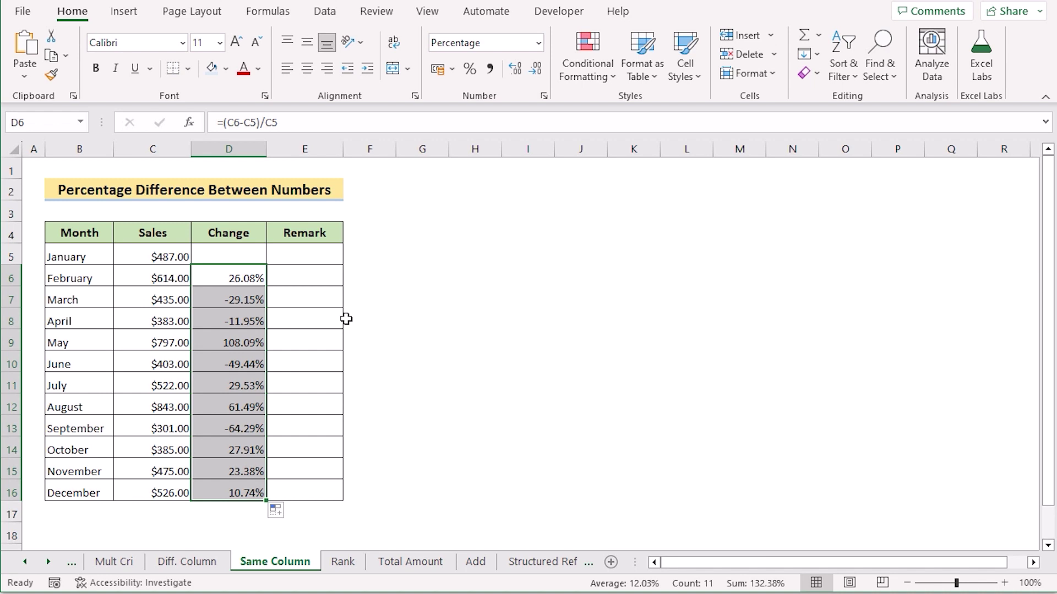
Enter the remark formula =IF(D6<0%,"Loss","Profit") in E6 and fill it down to E16.
{"action": "left_click", "coordinate": [308, 278]}
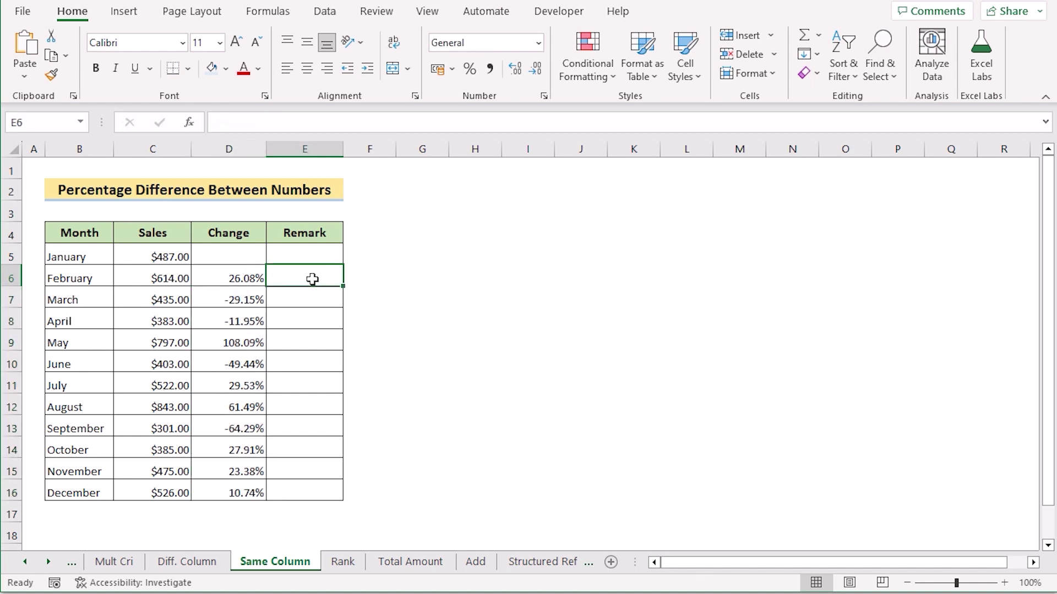
{"action": "double_click", "coordinate": [311, 279]}
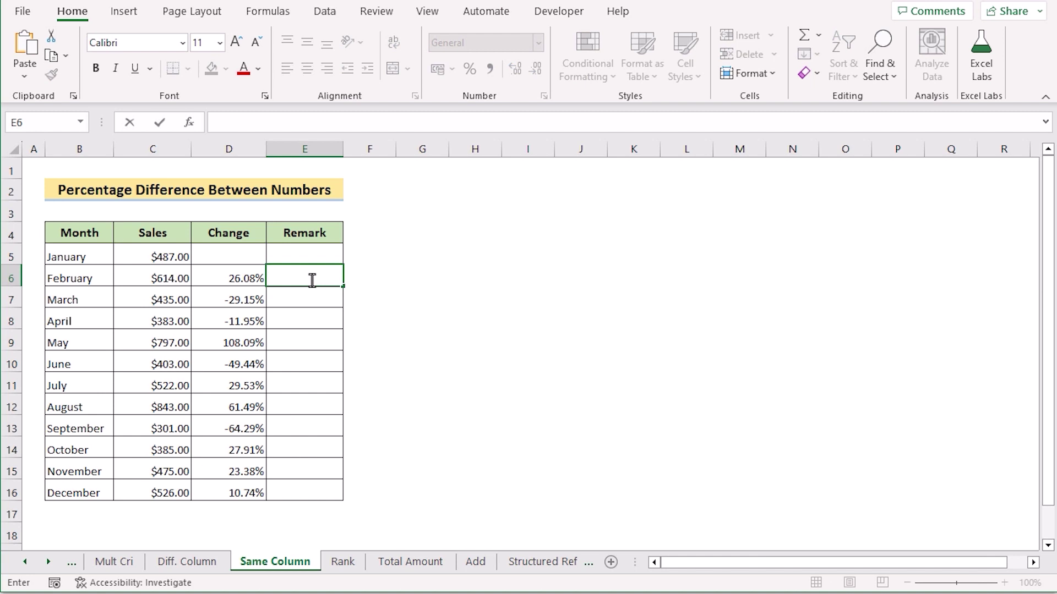
{"action": "type", "text": "=IF"}
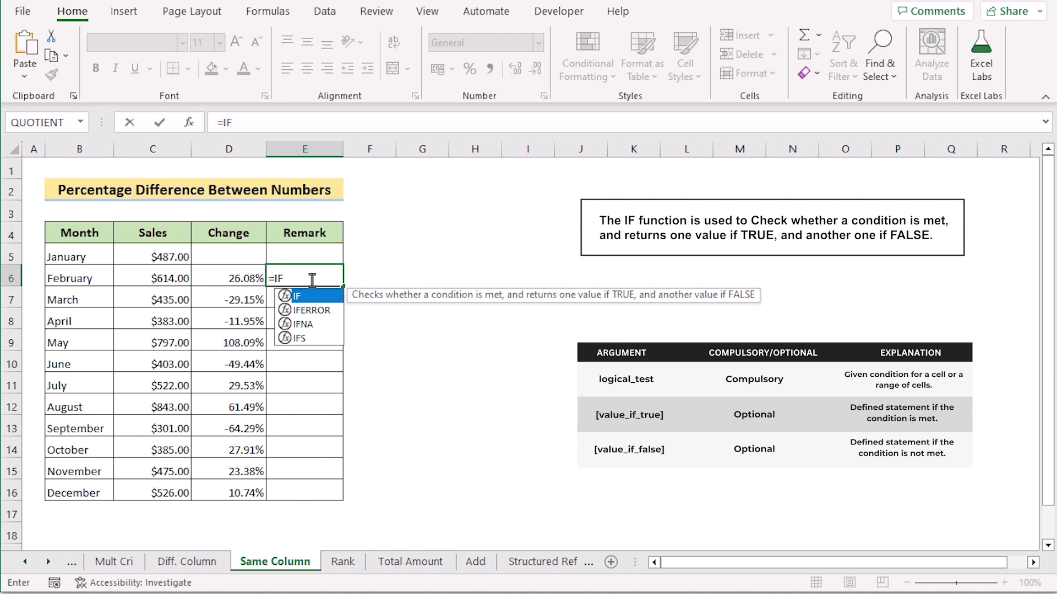
{"action": "type", "text": "("}
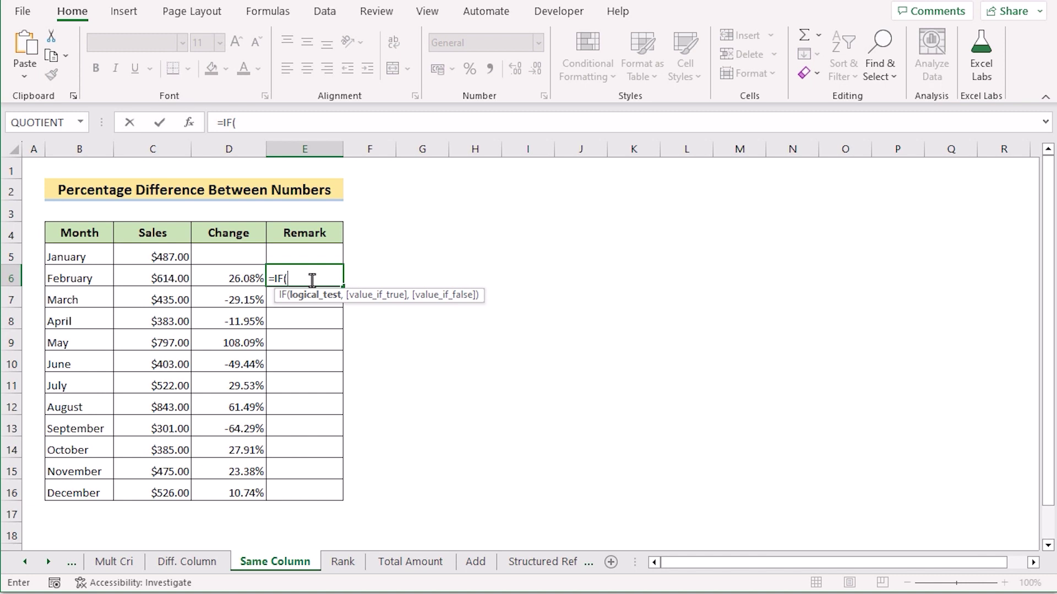
{"action": "left_click", "coordinate": [245, 281]}
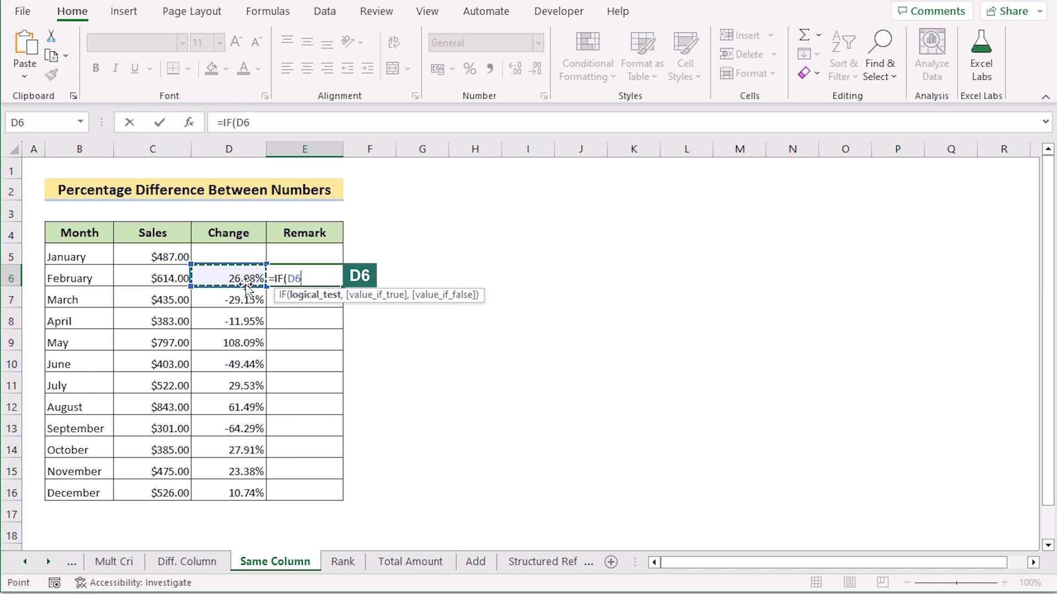
{"action": "type", "text": "<"}
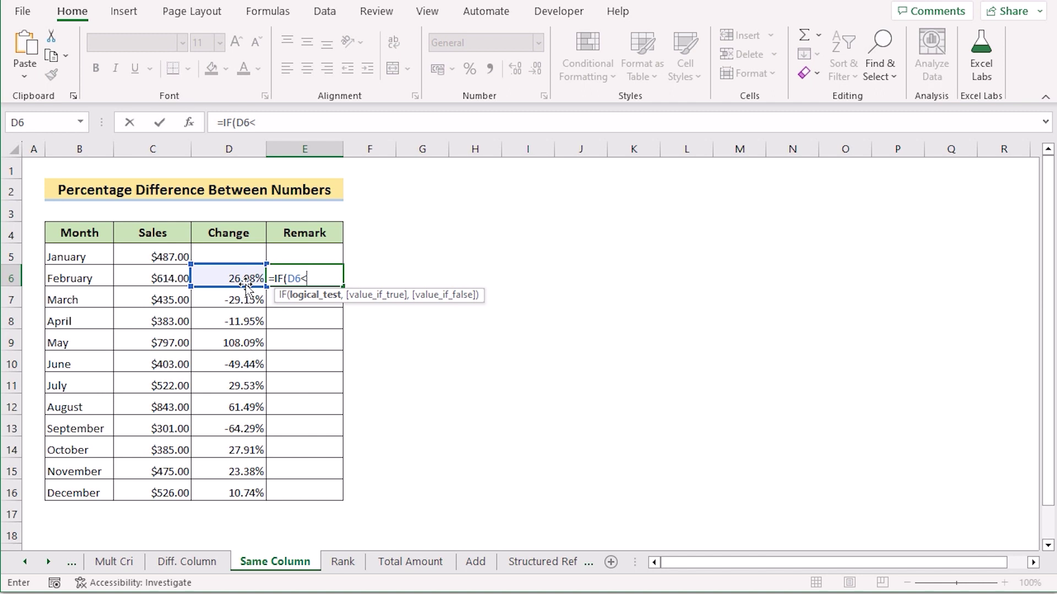
{"action": "type", "text": "0%,"}
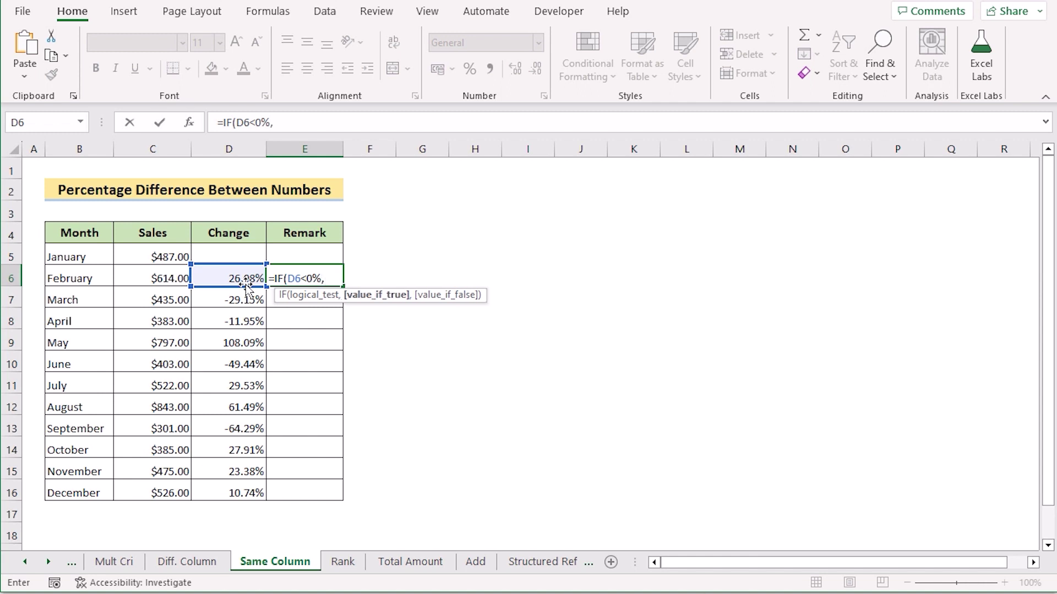
{"action": "type", "text": "\"Loss\","}
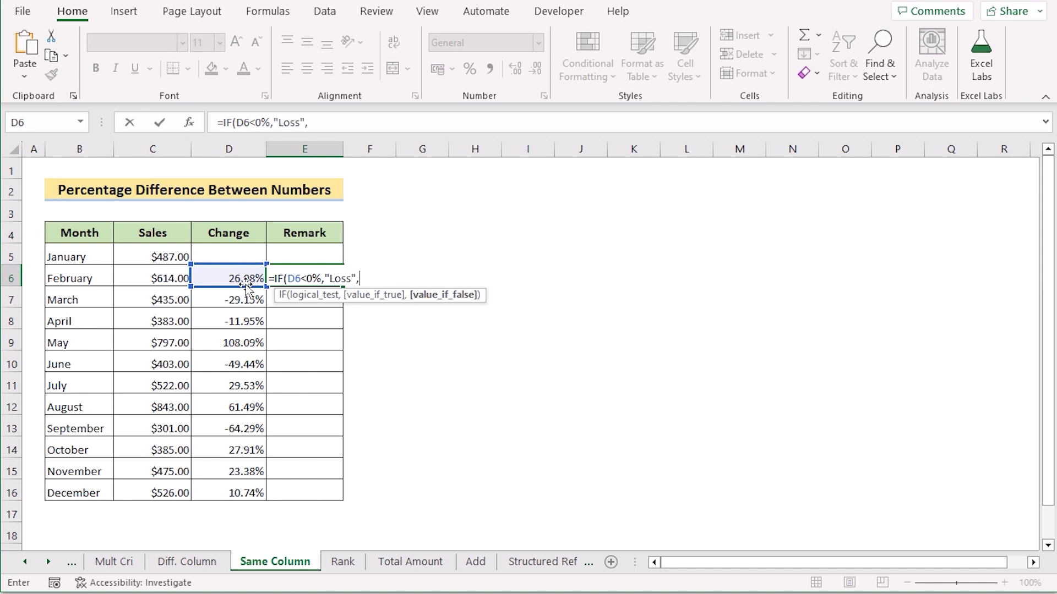
{"action": "type", "text": "\"Profit"}
{"action": "key", "text": "Return"}
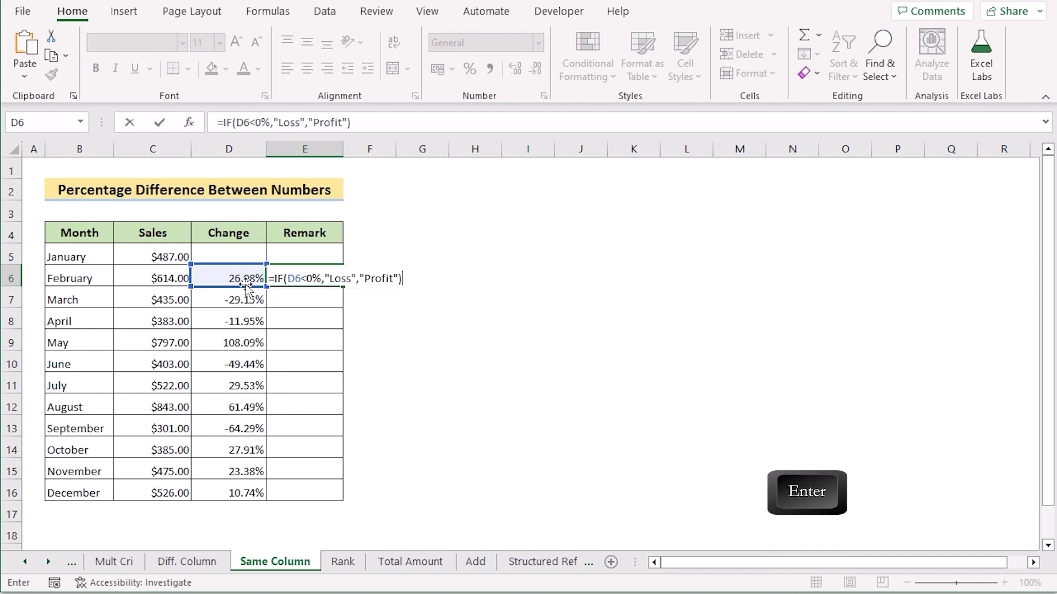
{"action": "left_click", "coordinate": [306, 277]}
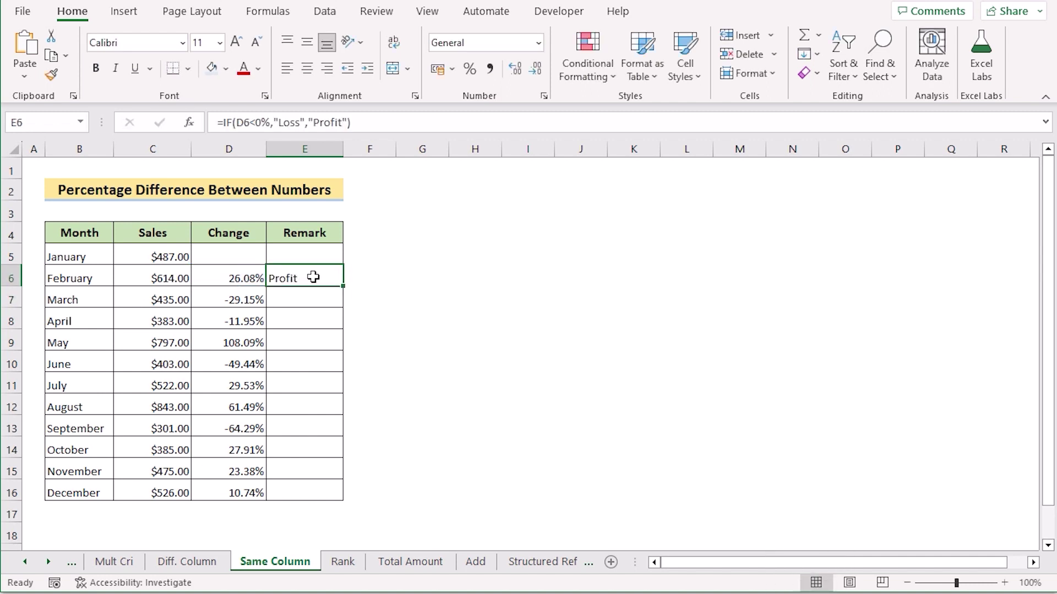
{"action": "left_click_drag", "start_coordinate": [345, 286], "coordinate": [343, 494]}
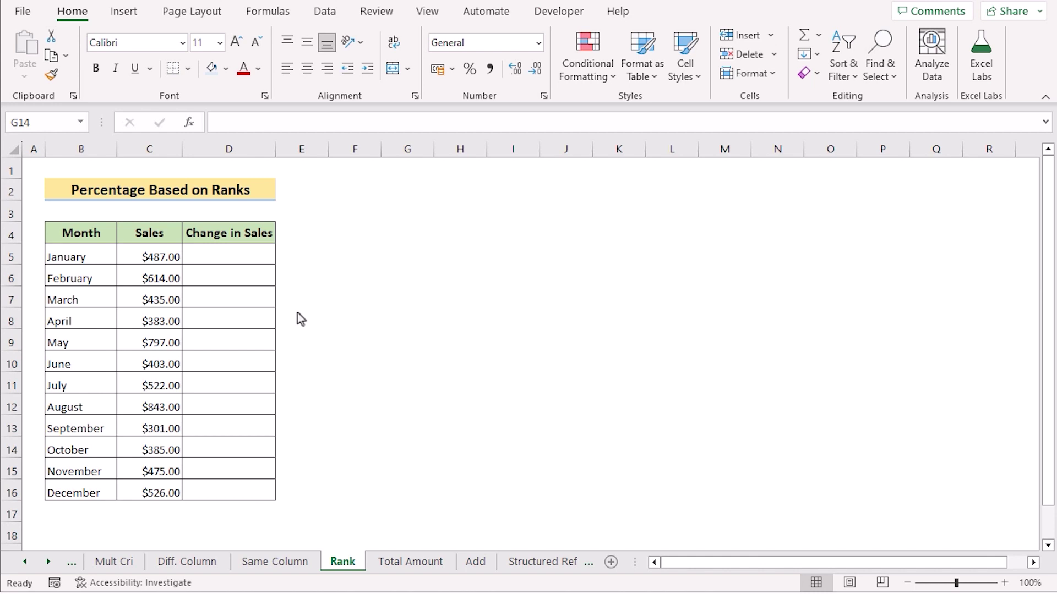
Sort the sales in C5:C16 on the Rank sheet from smallest to largest, expanding the selection to the adjacent data.
{"action": "left_click", "coordinate": [152, 257]}
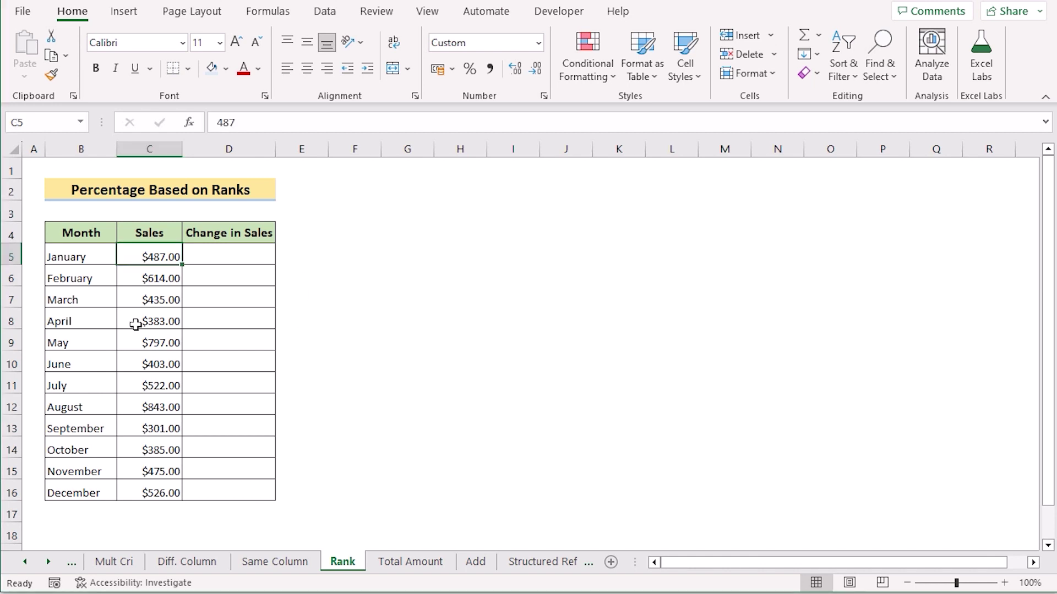
{"action": "left_click", "coordinate": [134, 489], "text": "shift"}
{"action": "key", "text": "ctrl+c"}
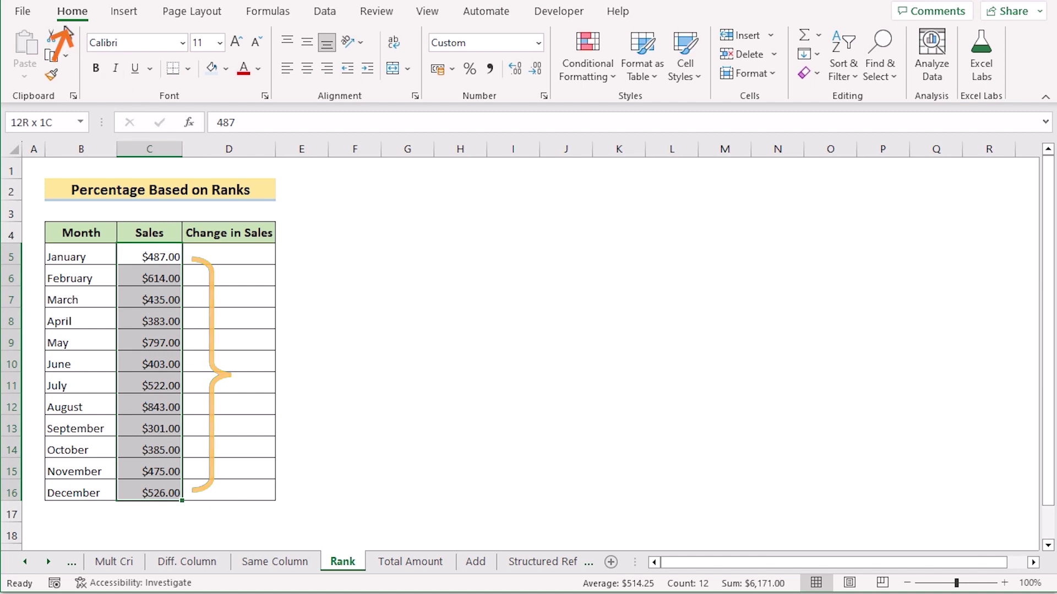
{"action": "left_click", "coordinate": [855, 78]}
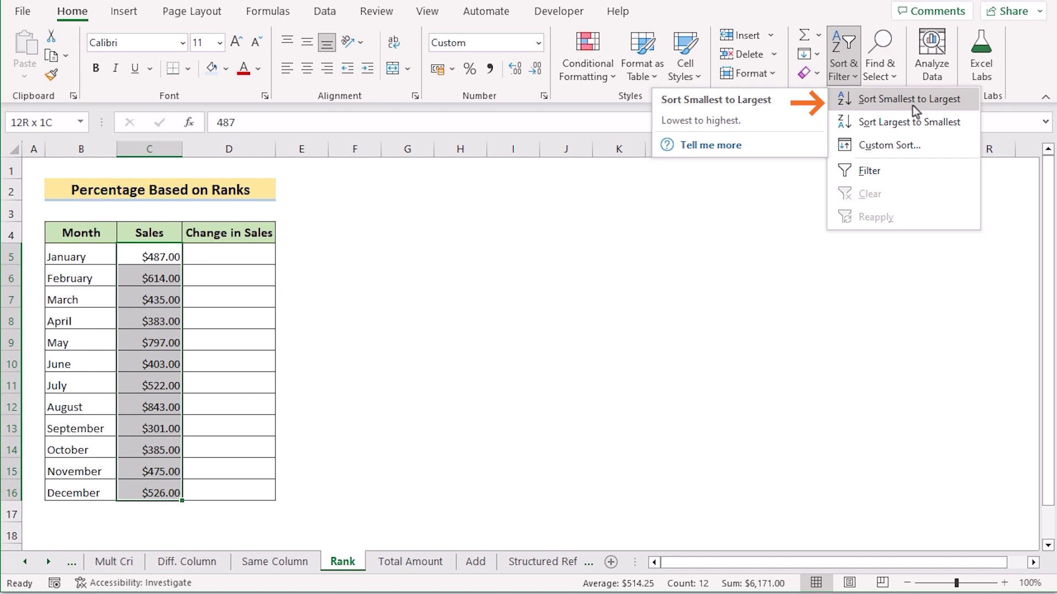
{"action": "left_click", "coordinate": [913, 106]}
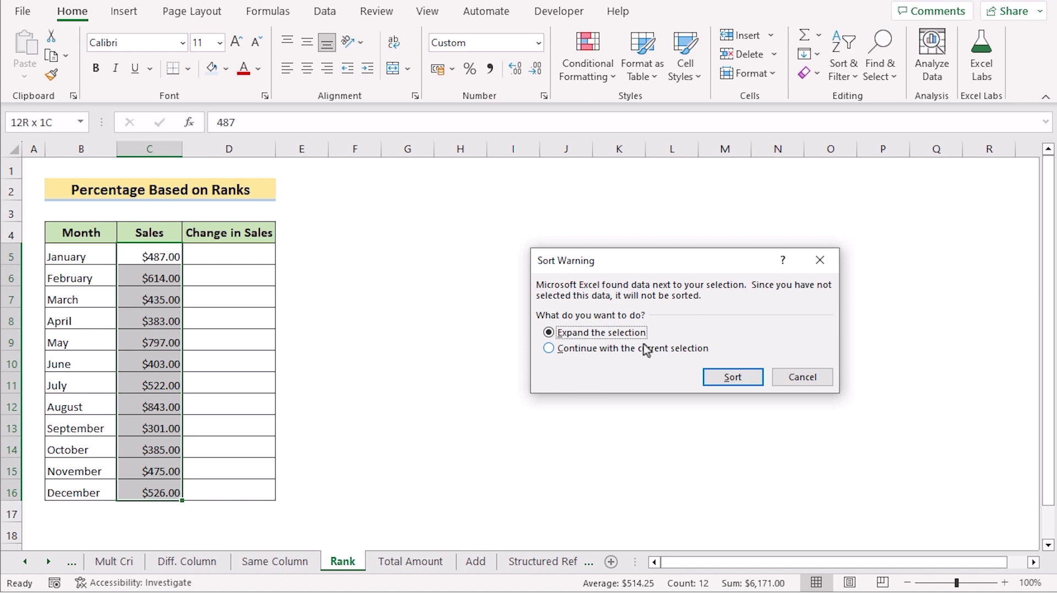
{"action": "left_click", "coordinate": [751, 382]}
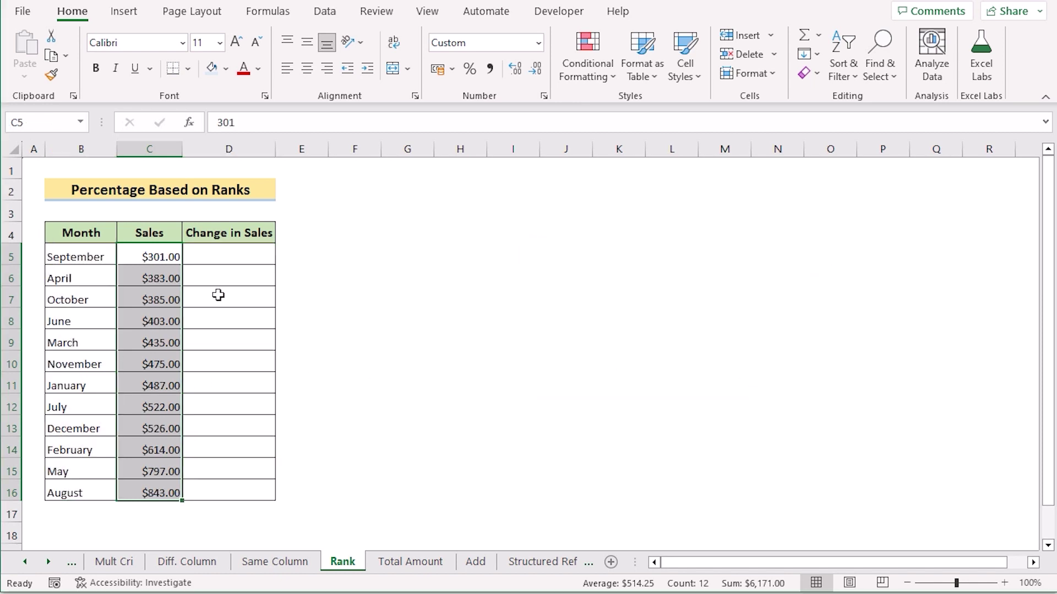
Enter the percentage rank formula =PERCENTRANK.INC($C$5:$C$16,C5) in D5 of the Change in Sales column.
{"action": "left_click", "coordinate": [212, 251]}
{"action": "type", "text": "="}
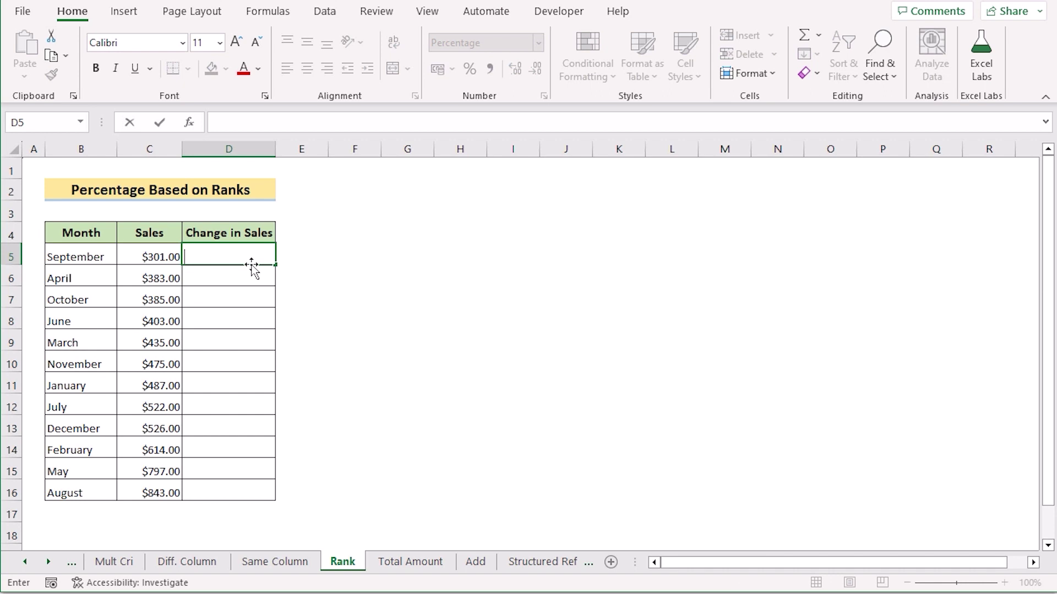
{"action": "type", "text": "="}
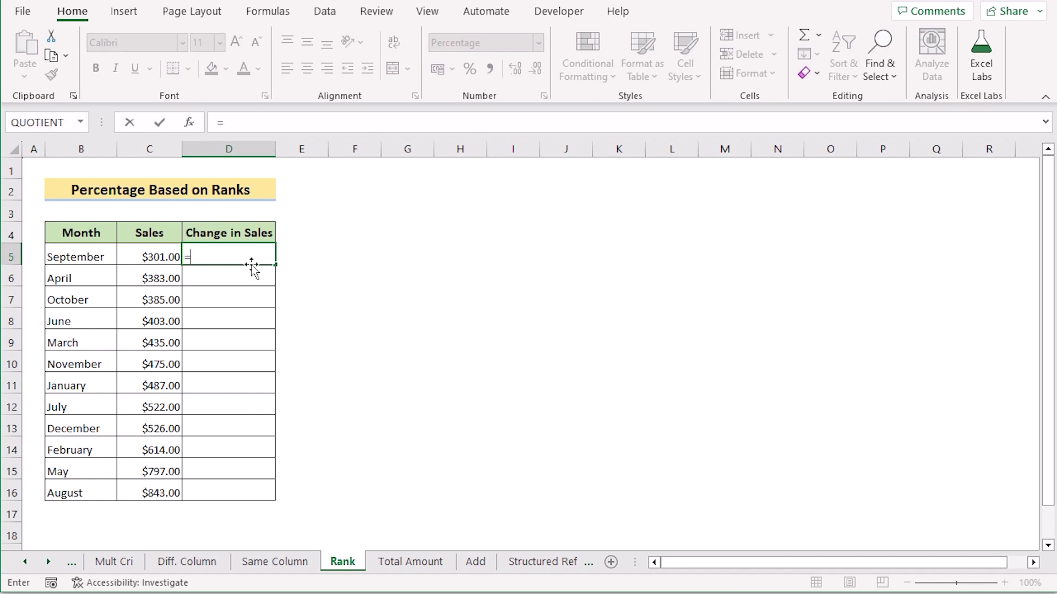
{"action": "type", "text": "PERC"}
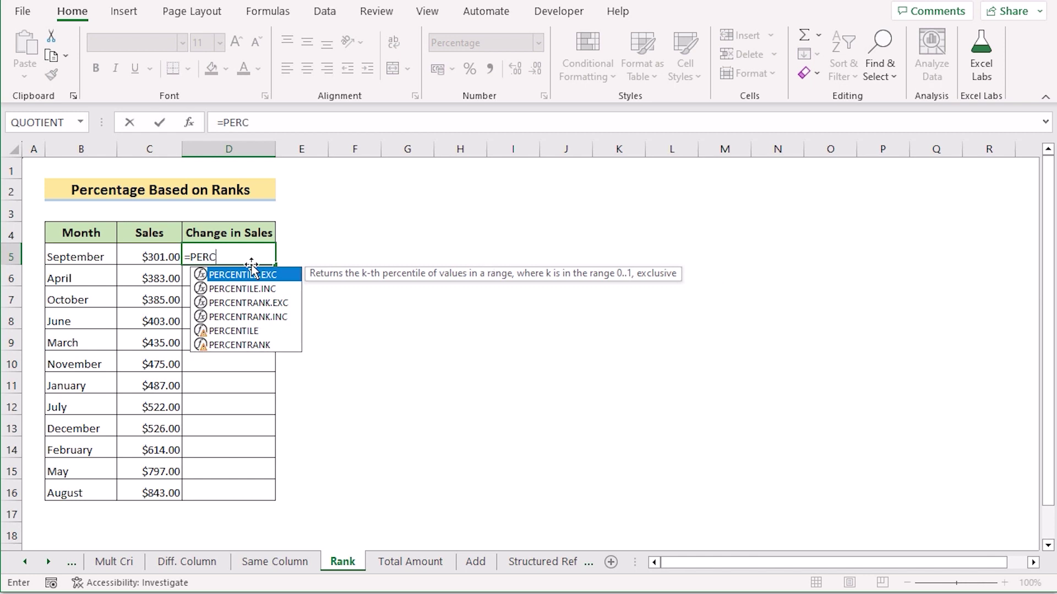
{"action": "left_click", "coordinate": [279, 318]}
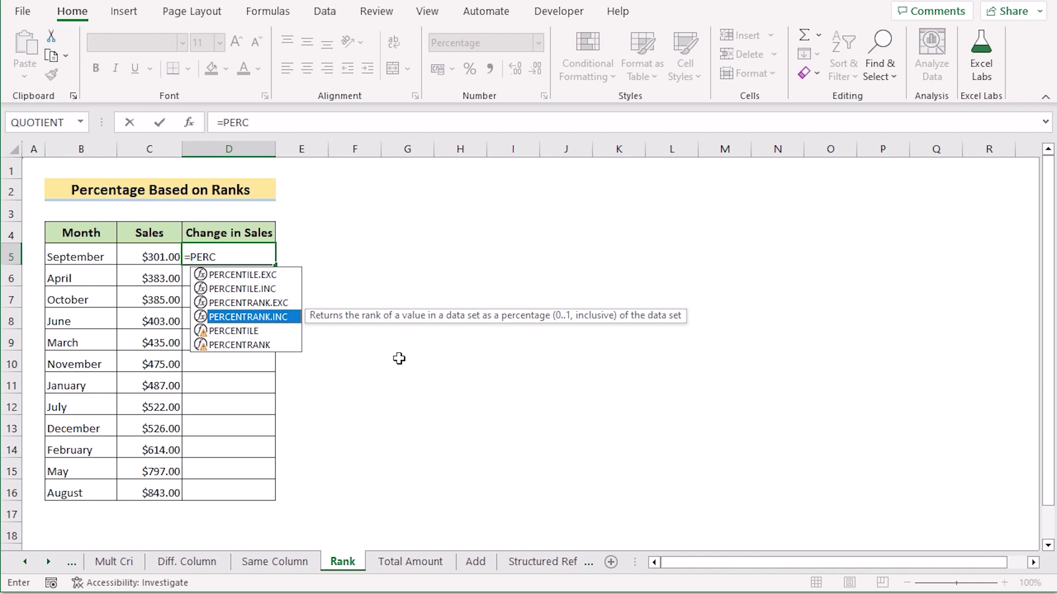
{"action": "double_click", "coordinate": [275, 319]}
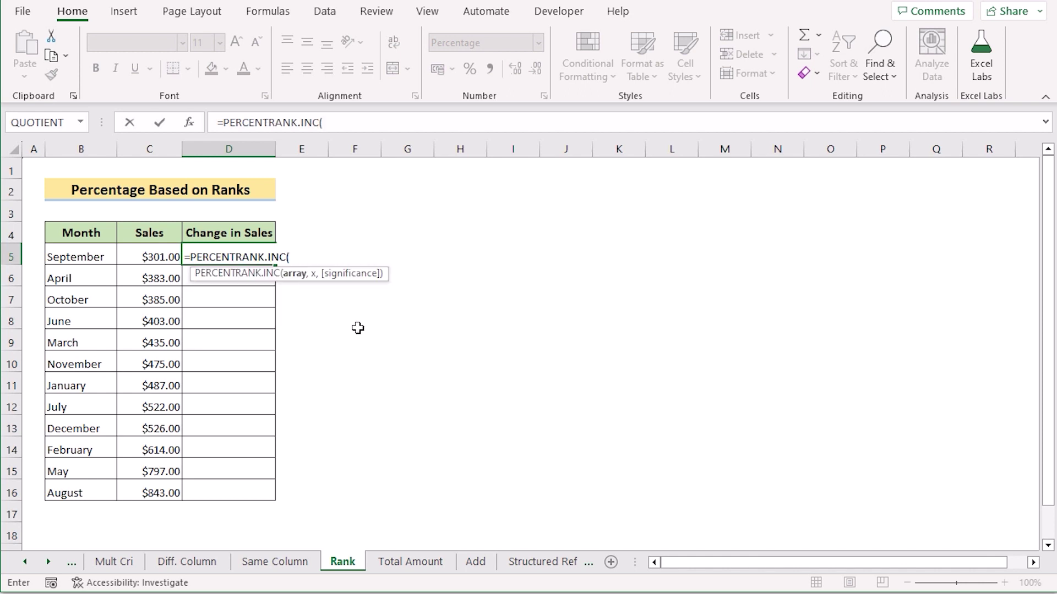
{"action": "left_click", "coordinate": [130, 257]}
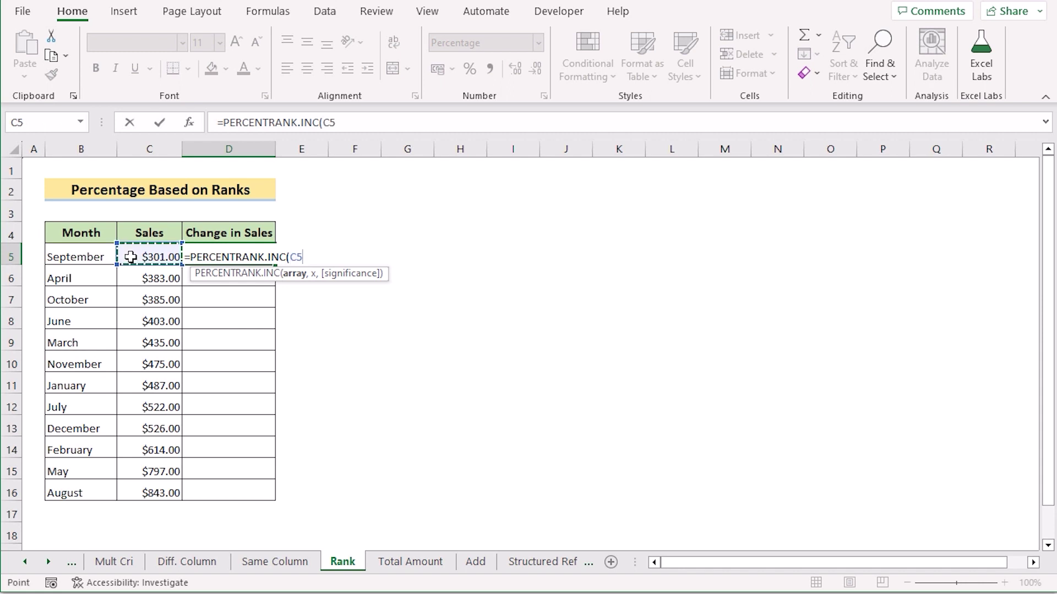
{"action": "left_click", "coordinate": [132, 494], "text": "shift"}
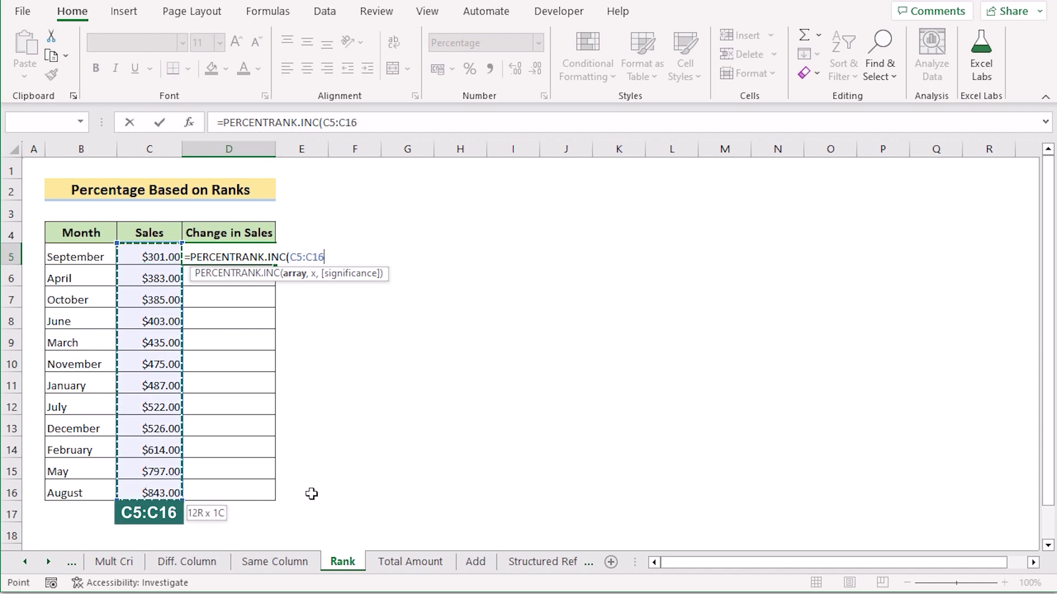
{"action": "key", "text": "F4"}
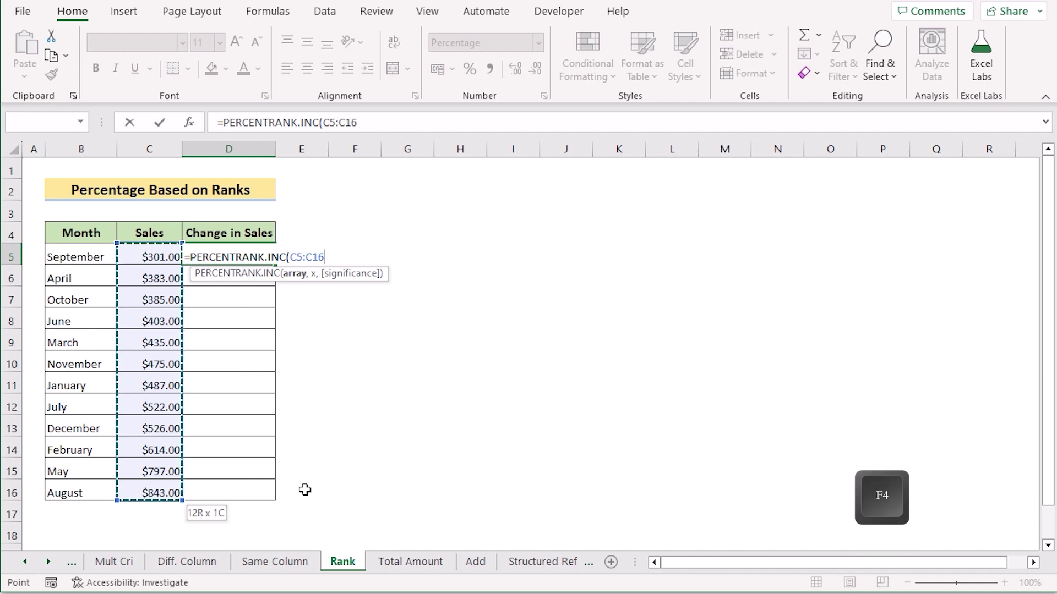
{"action": "type", "text": ","}
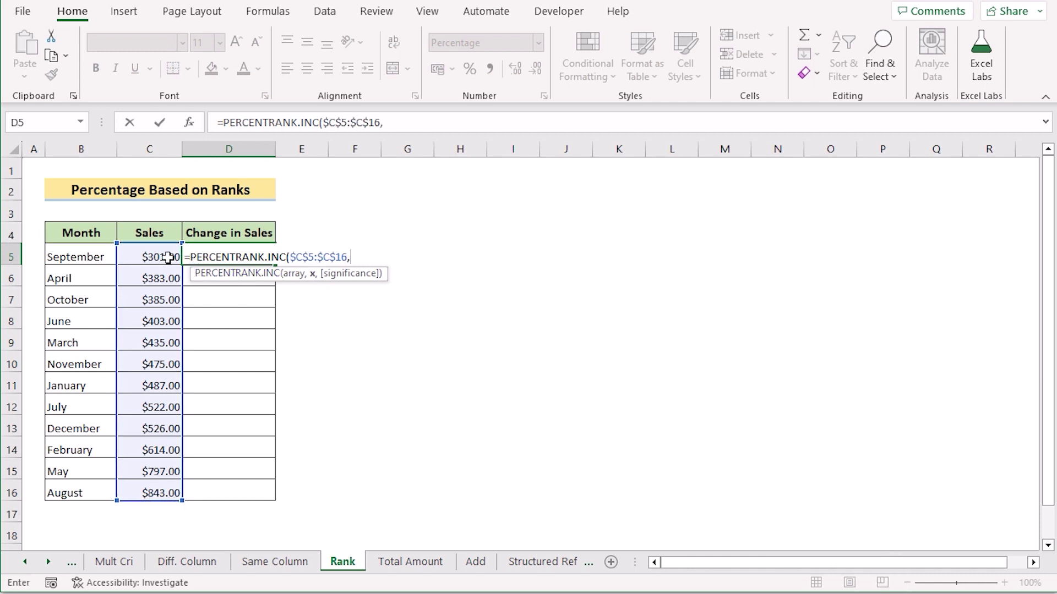
{"action": "left_click", "coordinate": [139, 253]}
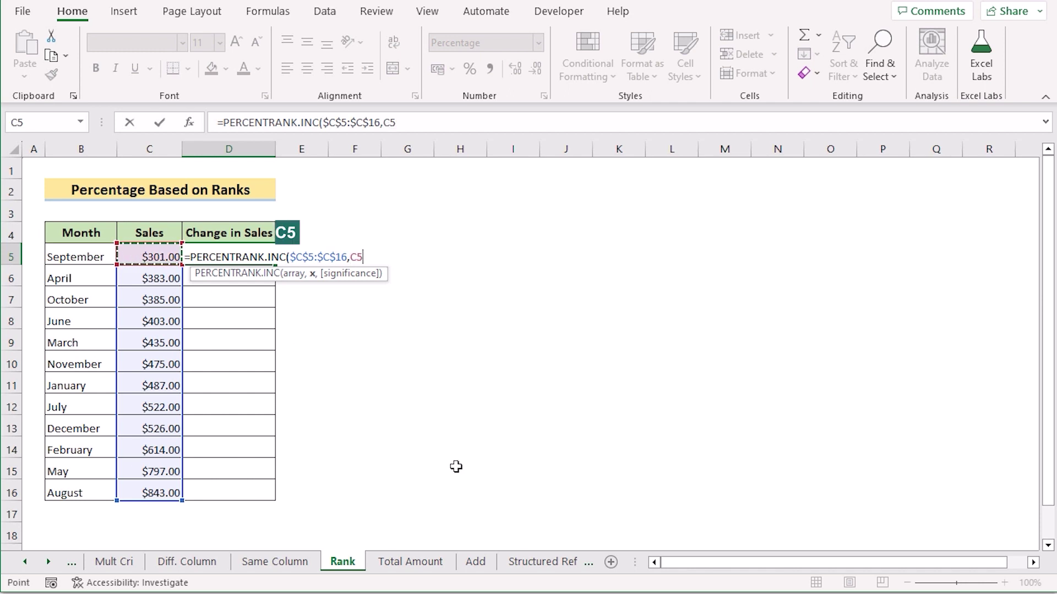
{"action": "type", "text": ")"}
{"action": "key", "text": "Return"}
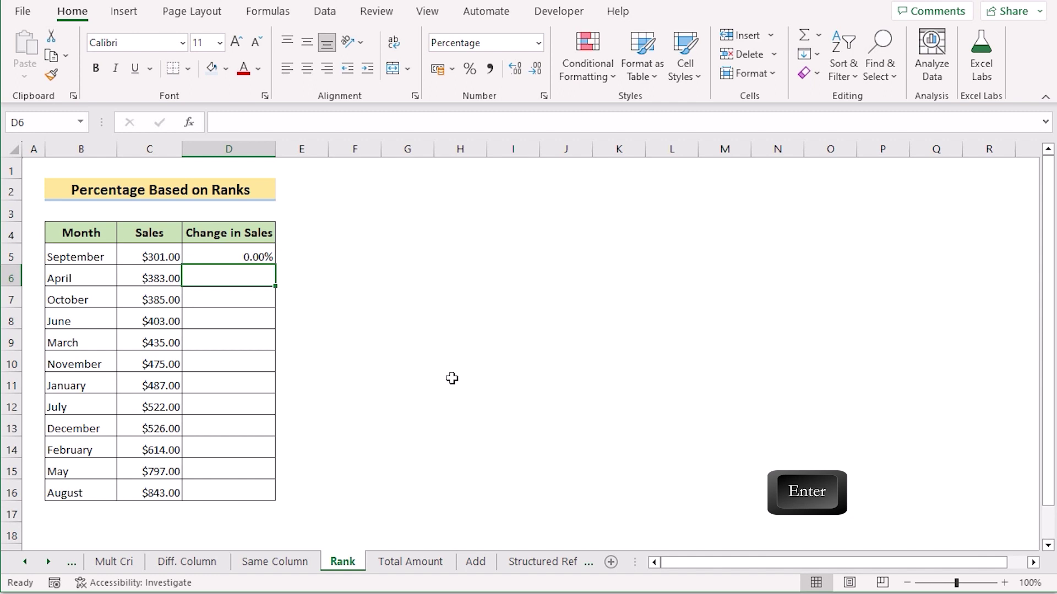
Fill the percentage rank formula from D5 down to D16 on the Rank sheet.
{"action": "left_click", "coordinate": [245, 259]}
{"action": "left_click_drag", "start_coordinate": [275, 264], "coordinate": [247, 491]}
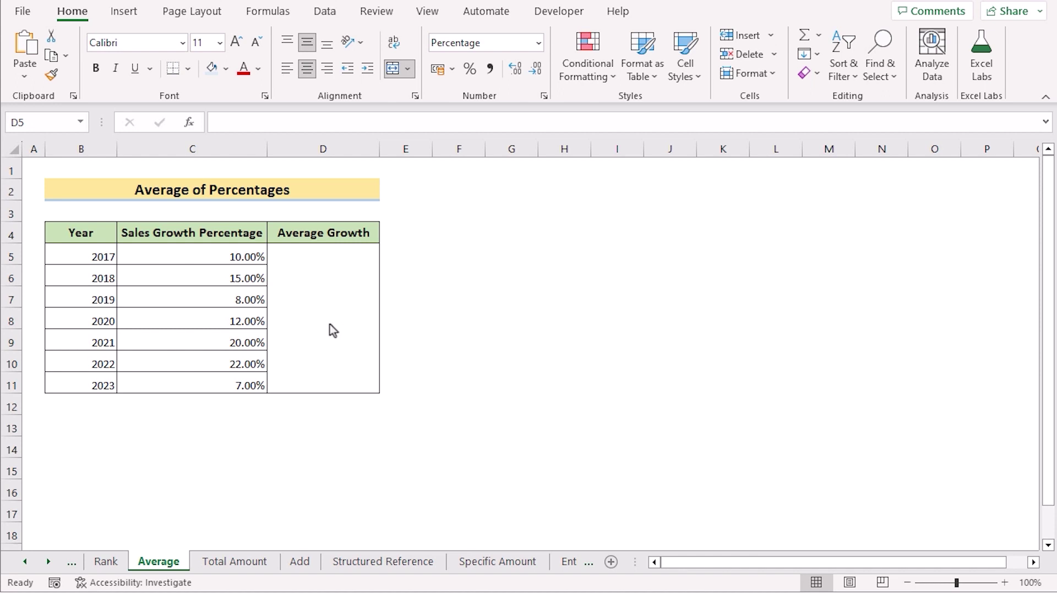
Calculate the average growth in merged cell D5 on the Average sheet with =AVERAGE(C5:C11).
{"action": "double_click", "coordinate": [317, 306]}
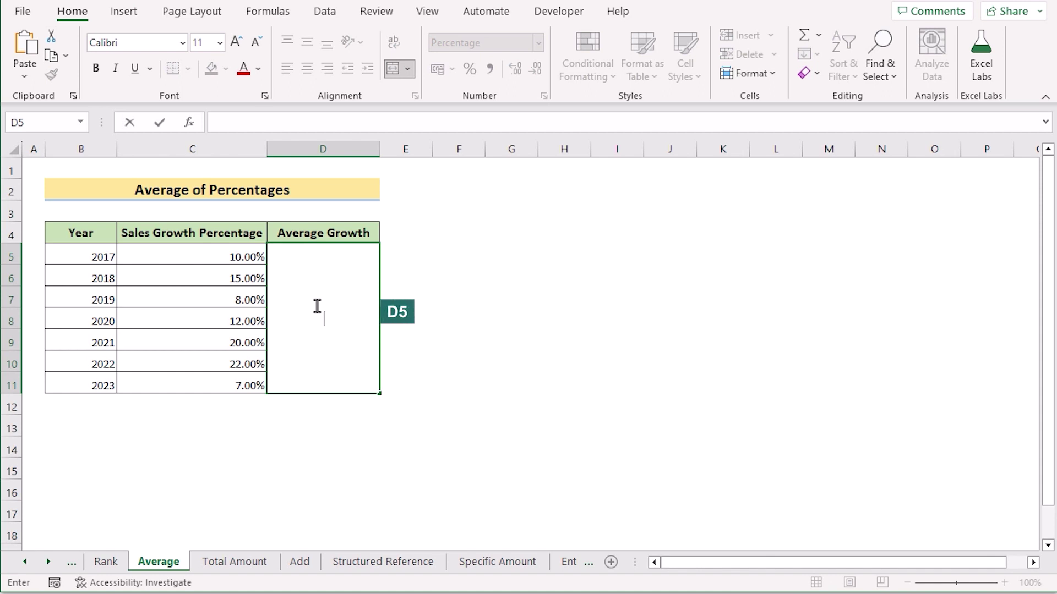
{"action": "type", "text": "=AVE"}
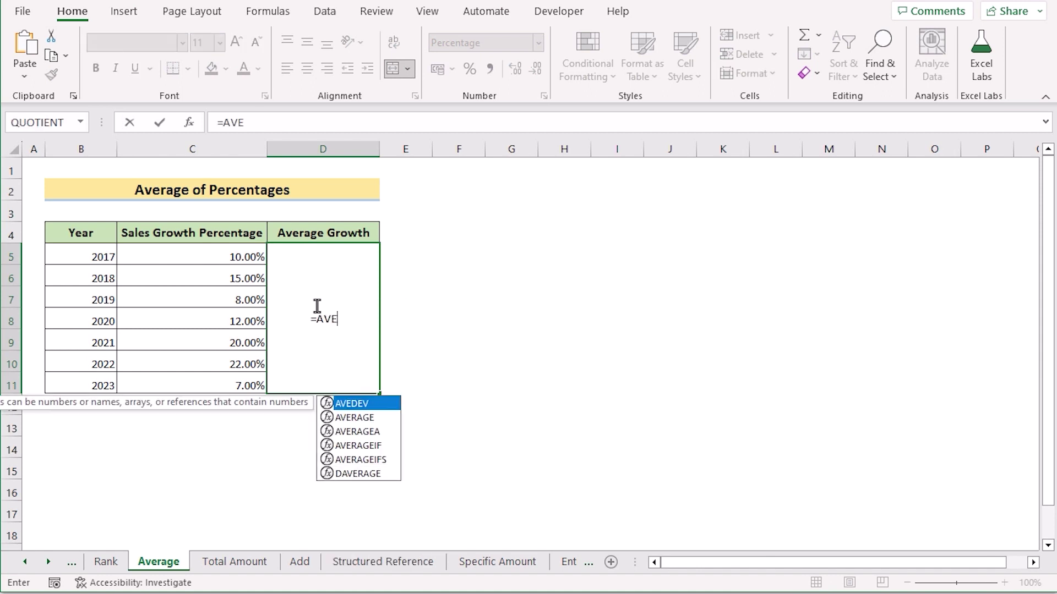
{"action": "type", "text": "RAGE("}
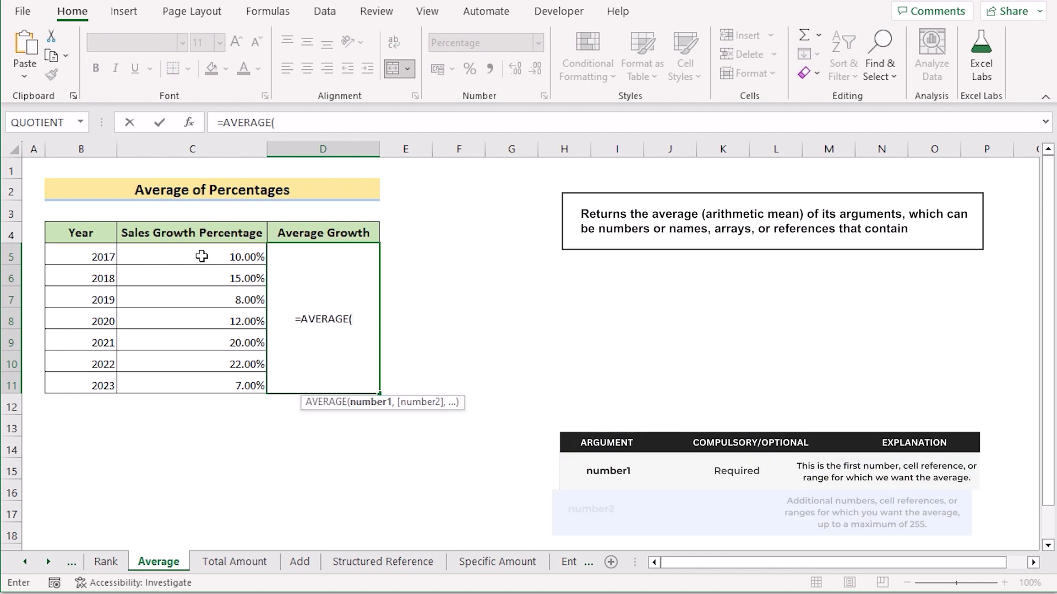
{"action": "left_click_drag", "start_coordinate": [195, 251], "coordinate": [220, 384]}
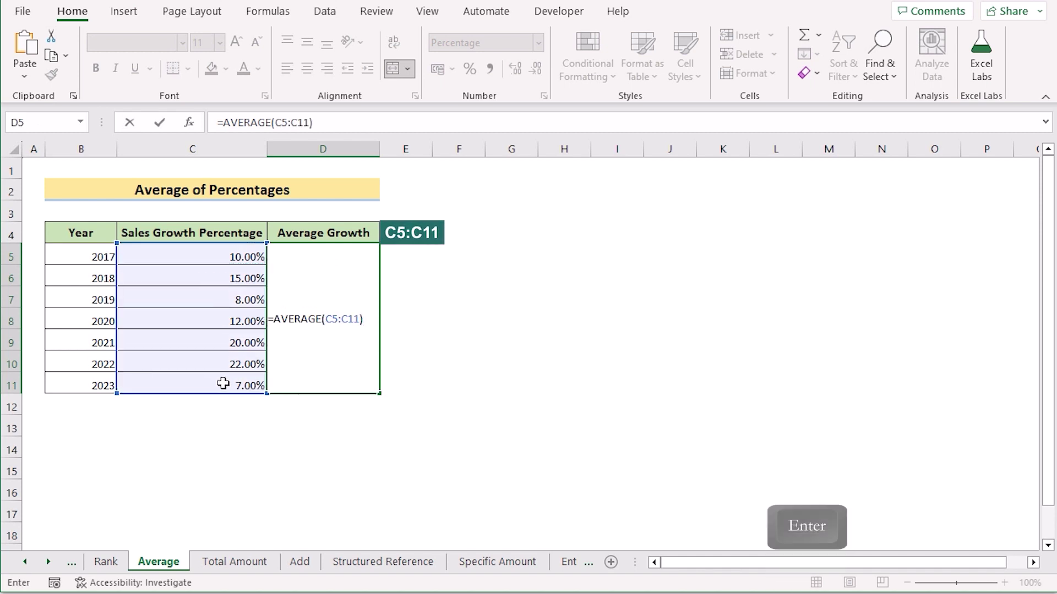
{"action": "key", "text": "Return"}
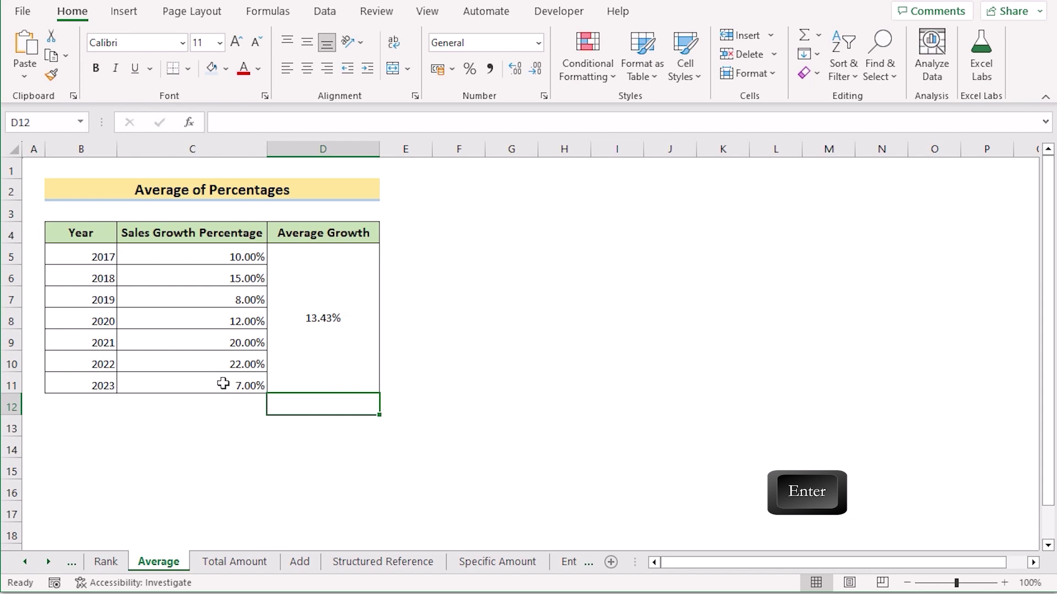
{"action": "left_click", "coordinate": [333, 366]}
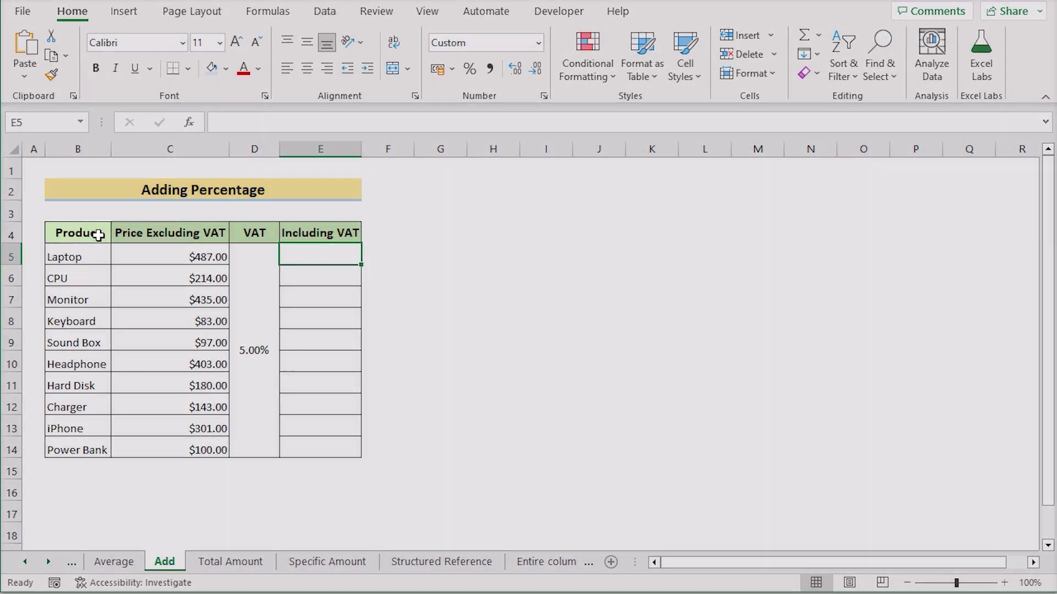
{"action": "left_click", "coordinate": [99, 233]}
{"action": "left_click", "coordinate": [201, 236]}
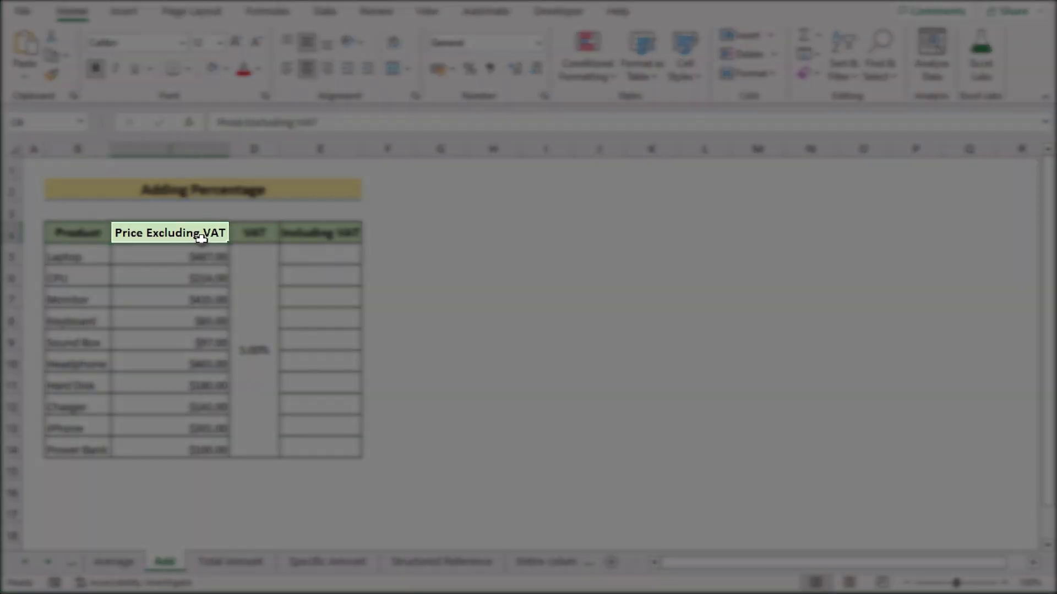
{"action": "left_click", "coordinate": [269, 235]}
{"action": "left_click", "coordinate": [319, 236]}
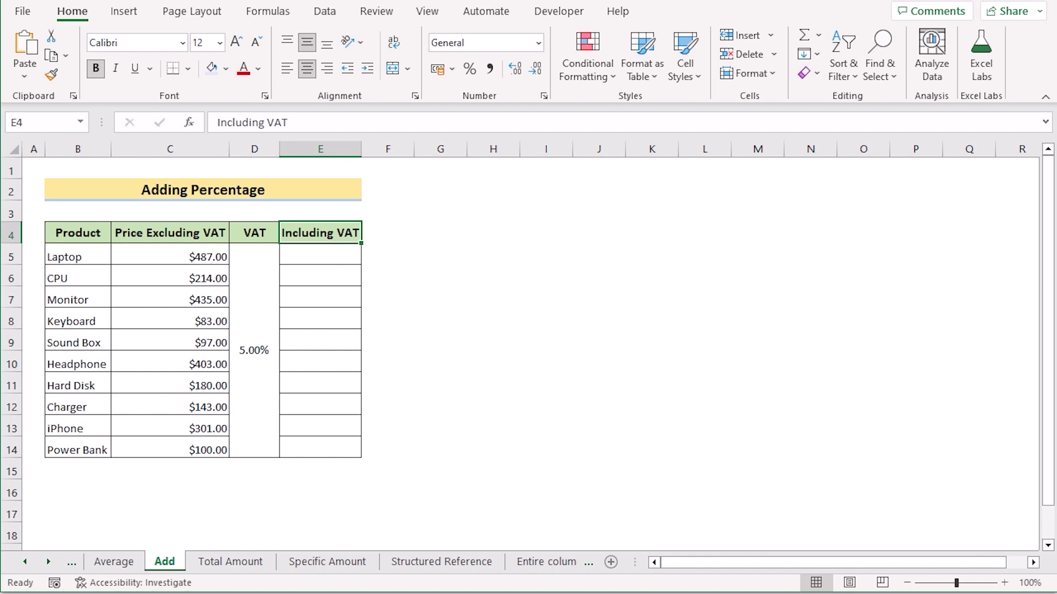
Calculate the price including VAT in E5 on the Add sheet with =C5+C5*$D$5 and fill it down to E14.
{"action": "double_click", "coordinate": [323, 261]}
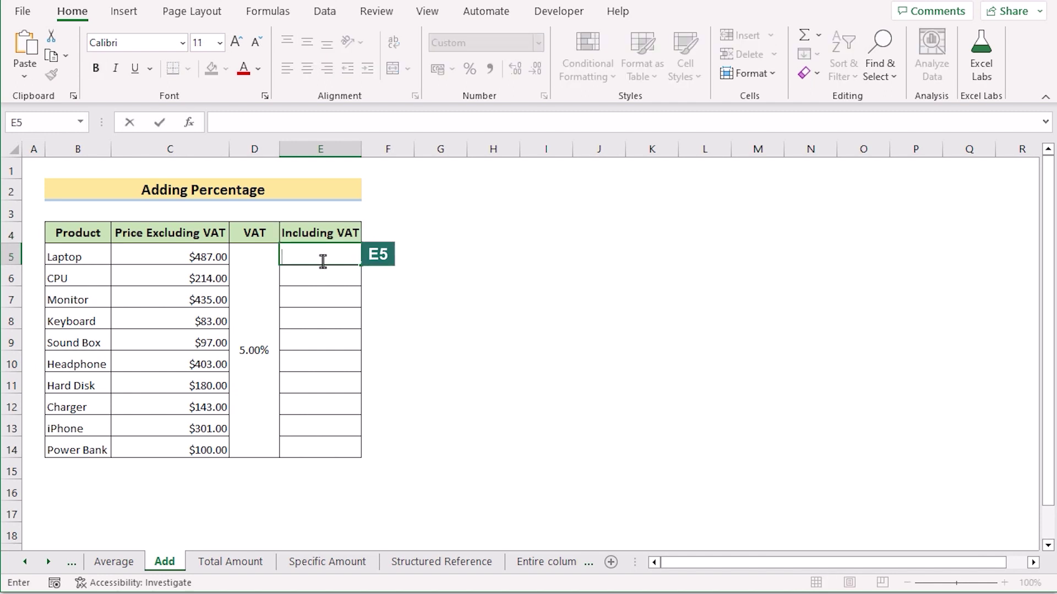
{"action": "type", "text": "="}
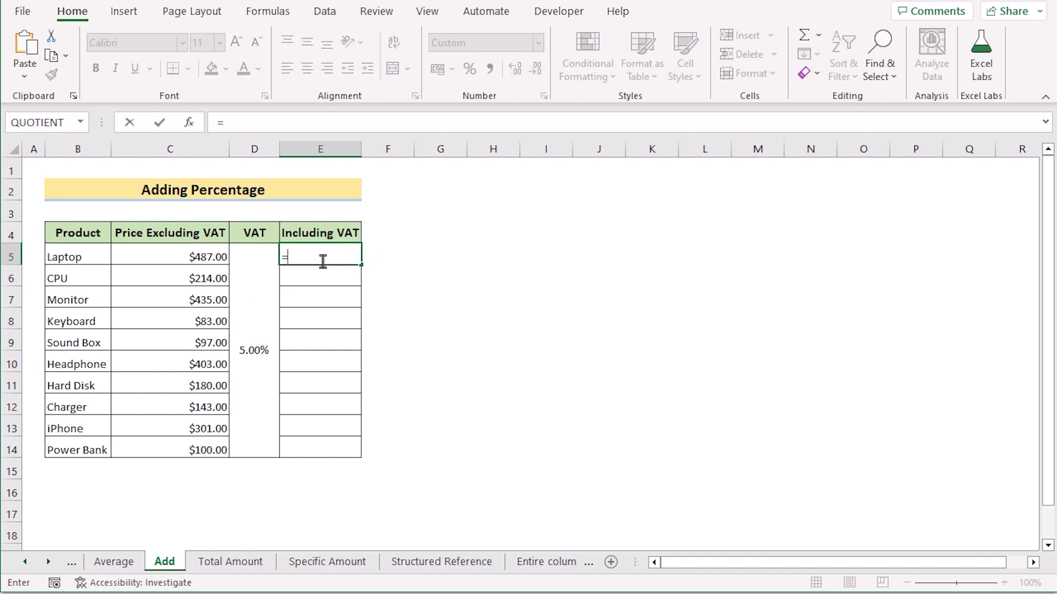
{"action": "left_click", "coordinate": [180, 263]}
{"action": "type", "text": "+"}
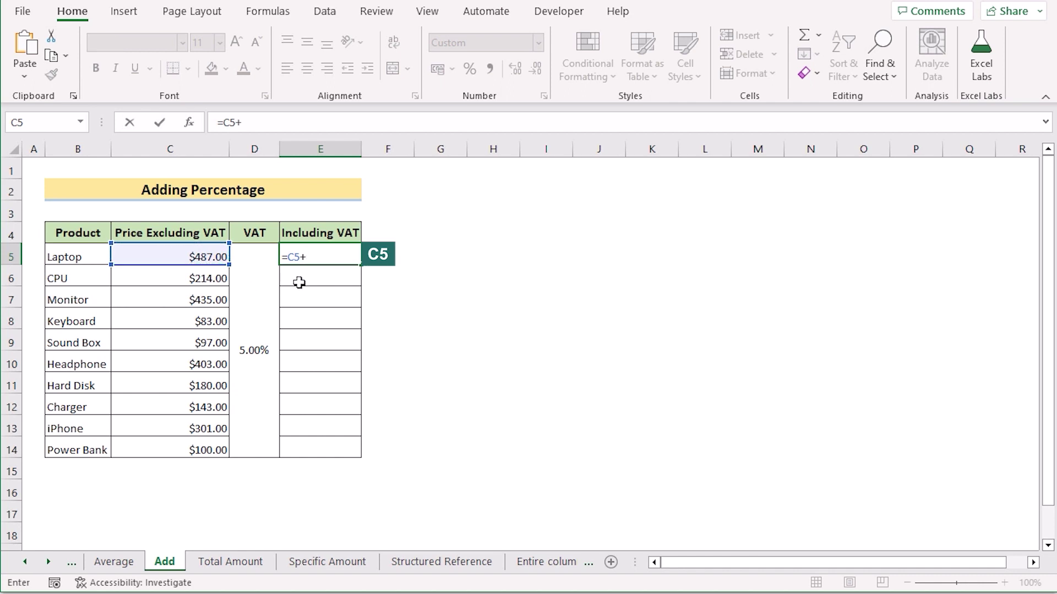
{"action": "left_click", "coordinate": [149, 254]}
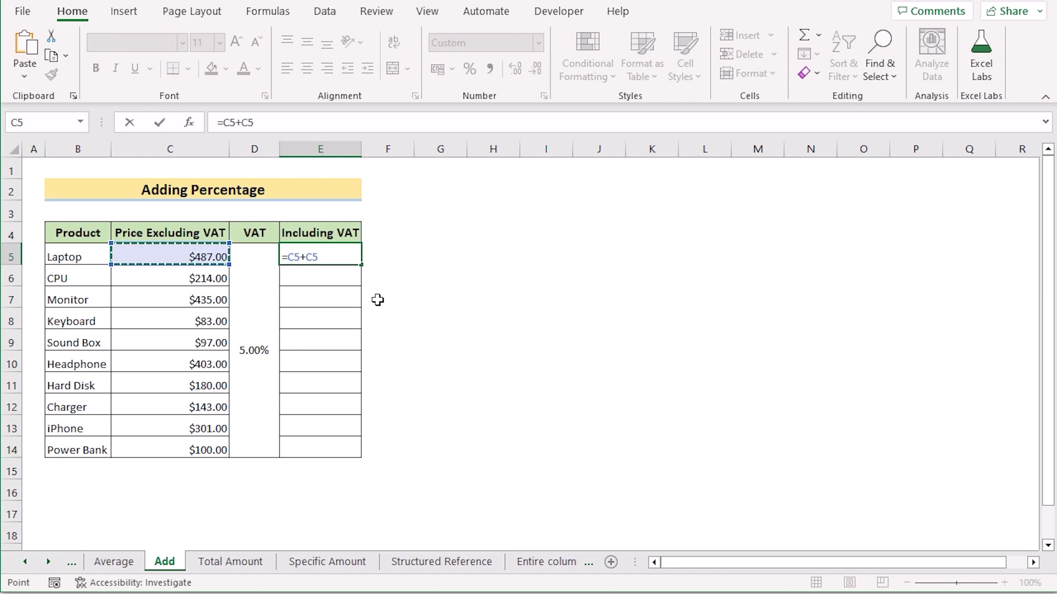
{"action": "type", "text": "*"}
{"action": "left_click", "coordinate": [251, 350]}
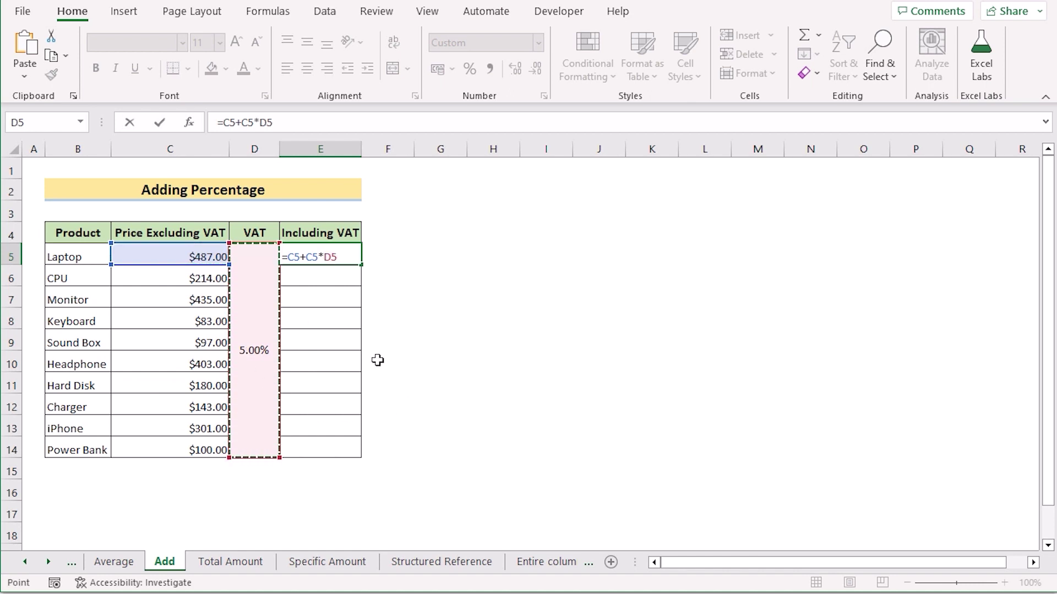
{"action": "key", "text": "F4"}
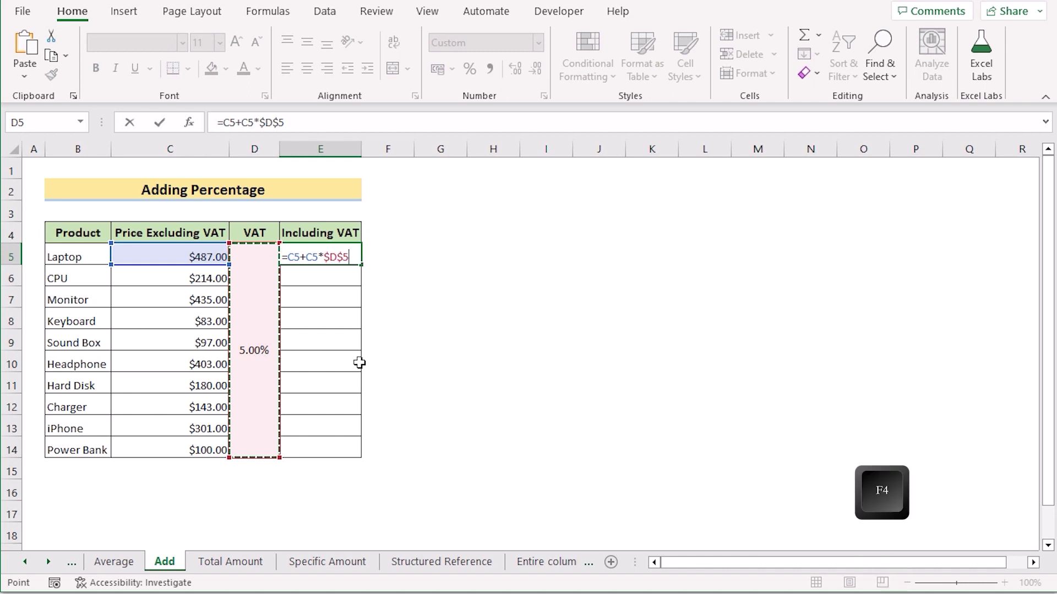
{"action": "key", "text": "Return"}
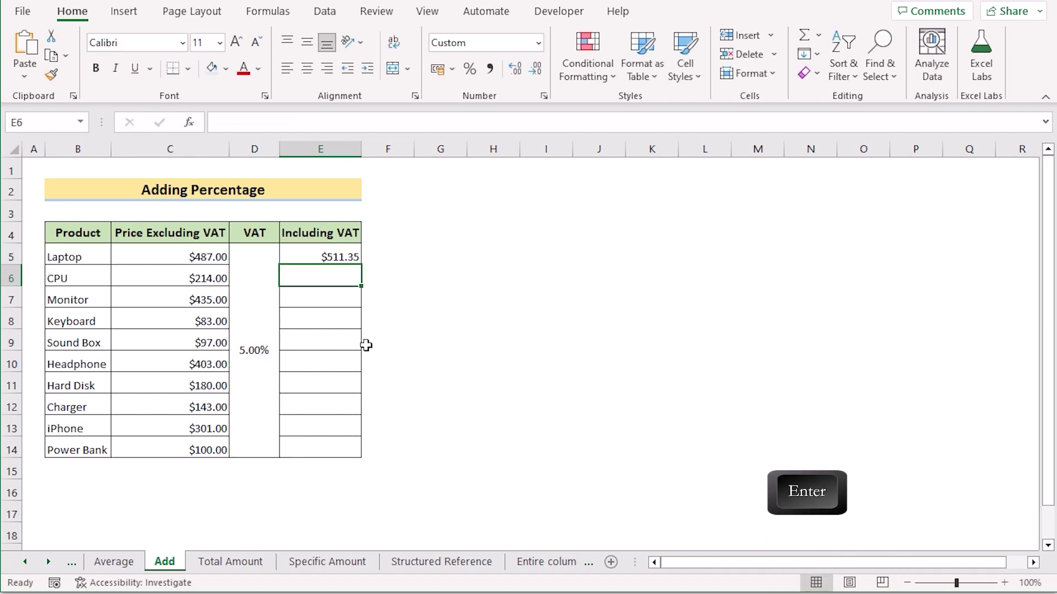
{"action": "left_click", "coordinate": [296, 256]}
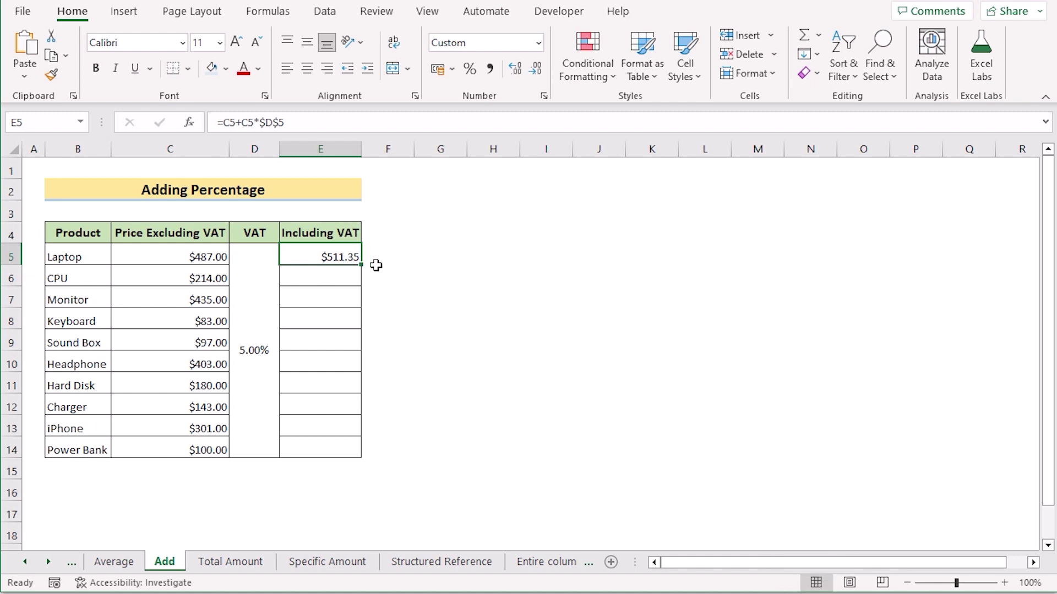
{"action": "left_click_drag", "start_coordinate": [358, 267], "coordinate": [341, 457]}
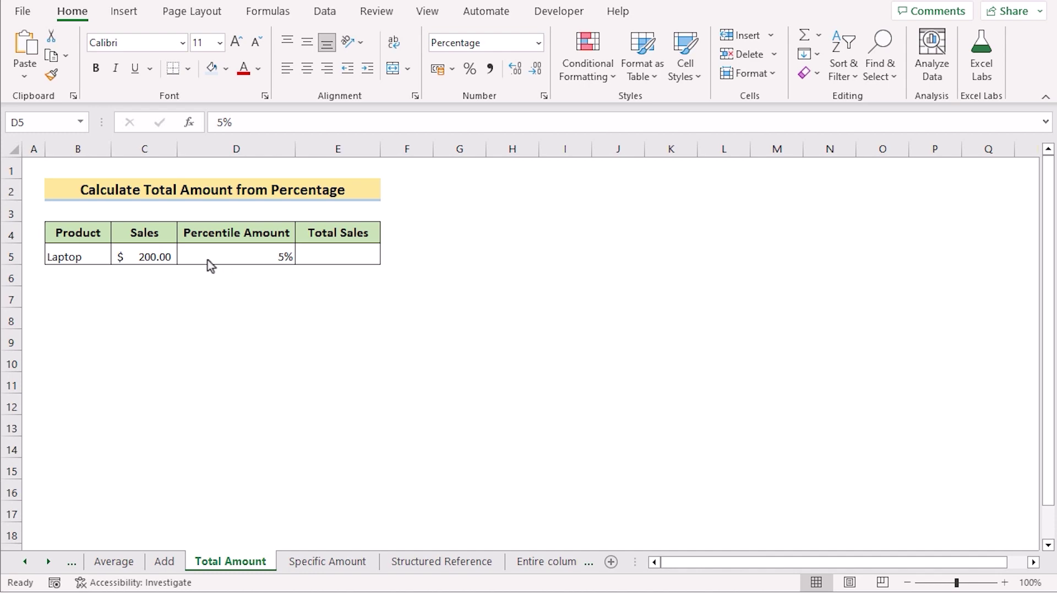
{"action": "left_click", "coordinate": [104, 235]}
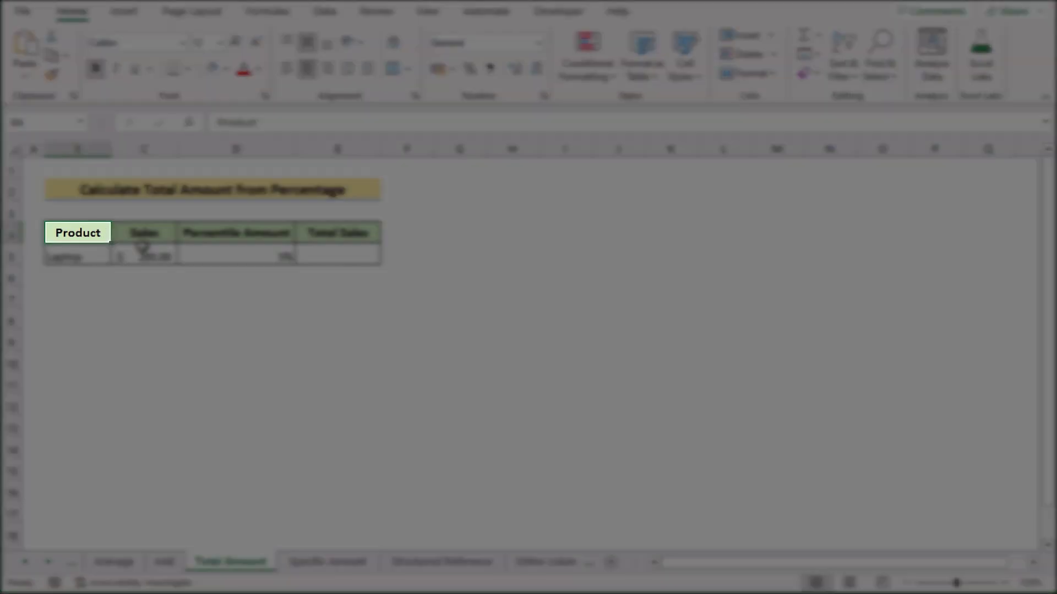
{"action": "left_click", "coordinate": [171, 233]}
{"action": "left_click", "coordinate": [249, 240]}
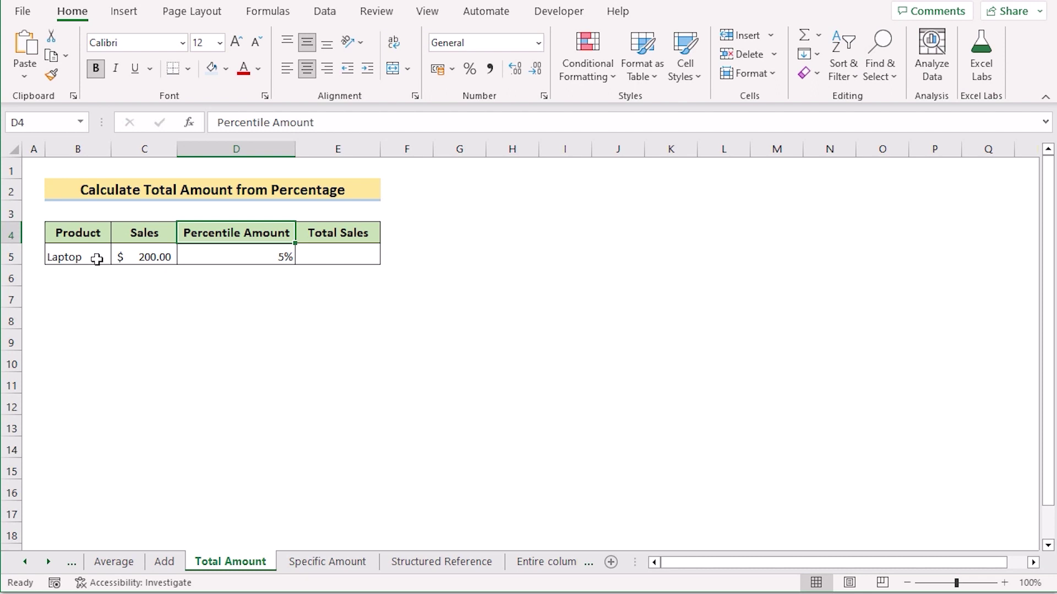
{"action": "left_click", "coordinate": [97, 259]}
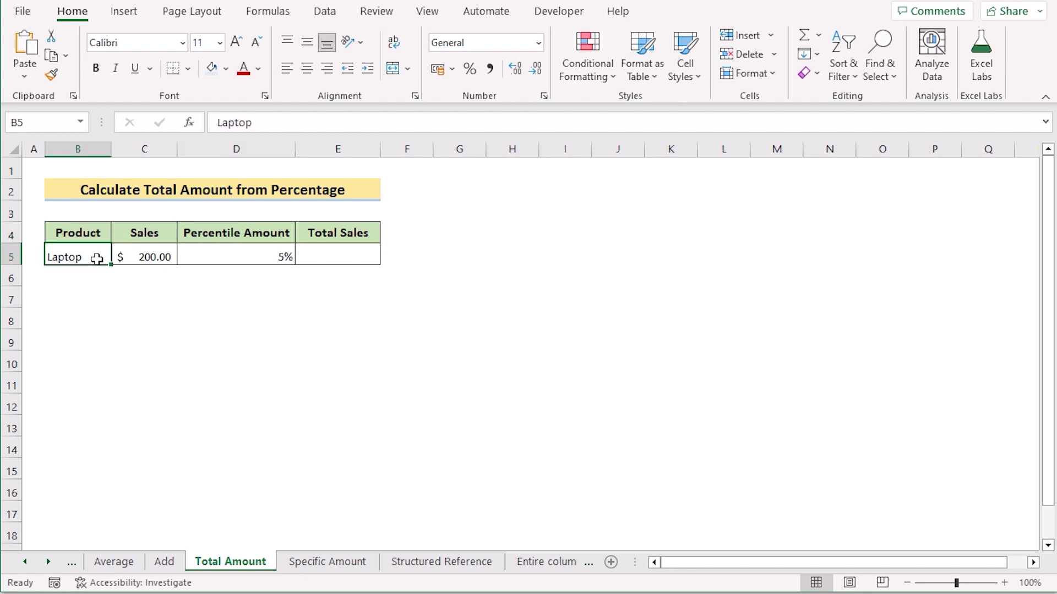
{"action": "left_click", "coordinate": [165, 257]}
{"action": "left_click", "coordinate": [210, 260]}
Calculate the total sales in E5 on the Total Amount sheet with the formula =C5/D5.
{"action": "left_click", "coordinate": [331, 260]}
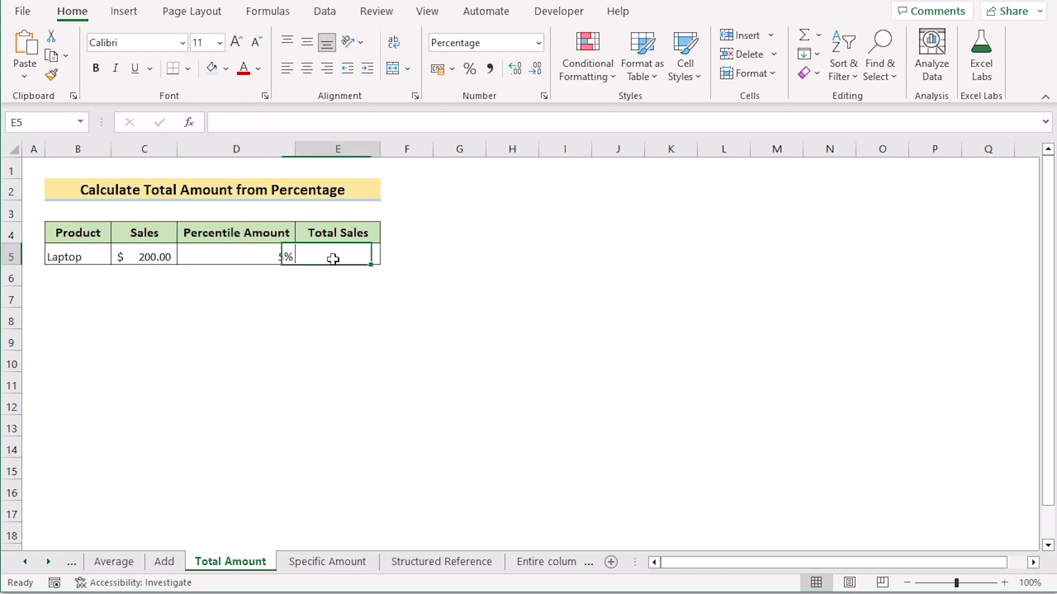
{"action": "double_click", "coordinate": [331, 259]}
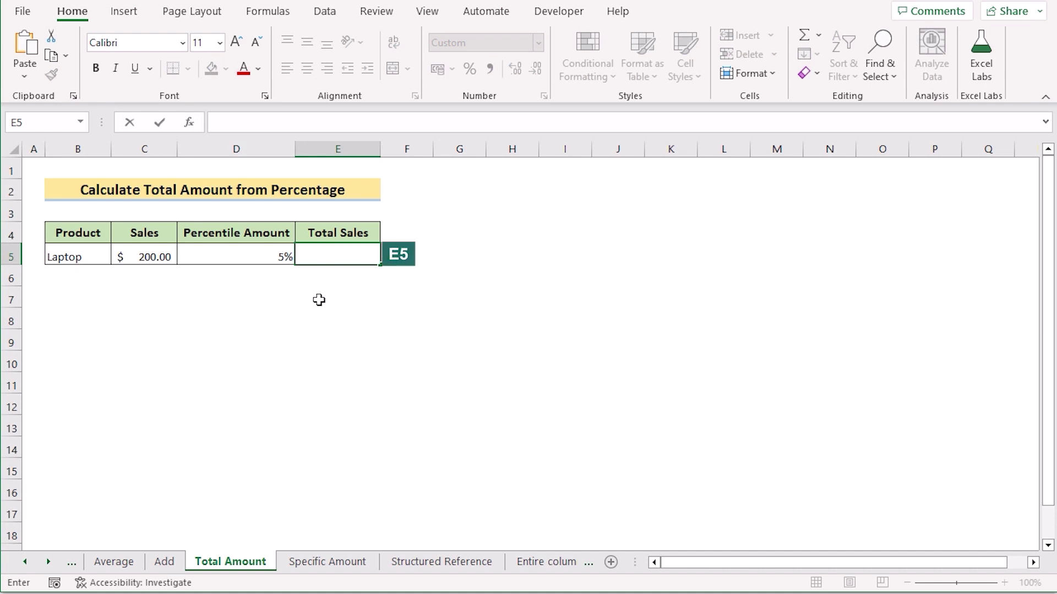
{"action": "type", "text": "="}
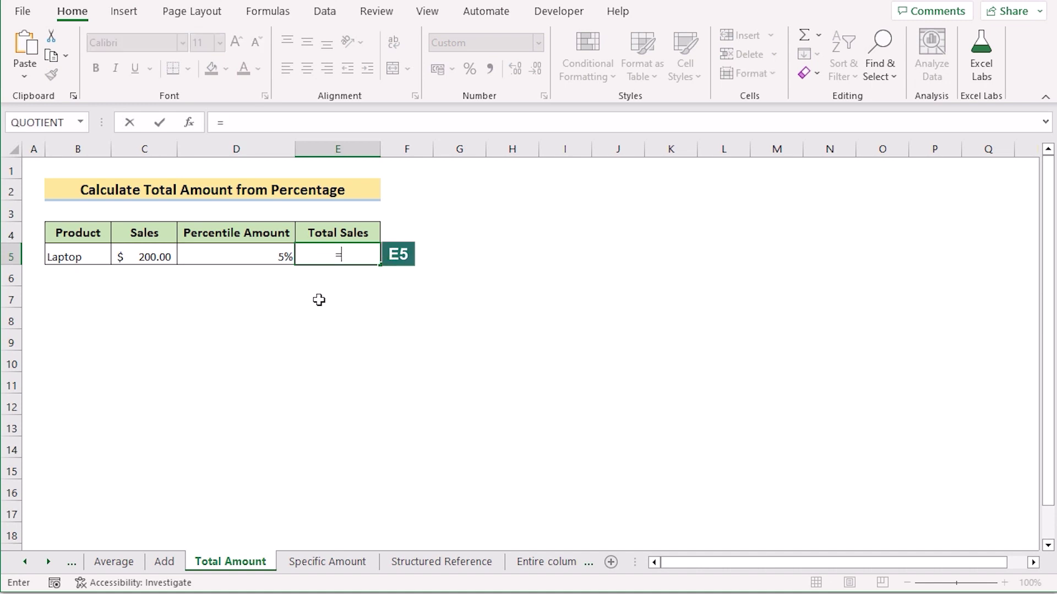
{"action": "left_click", "coordinate": [174, 257]}
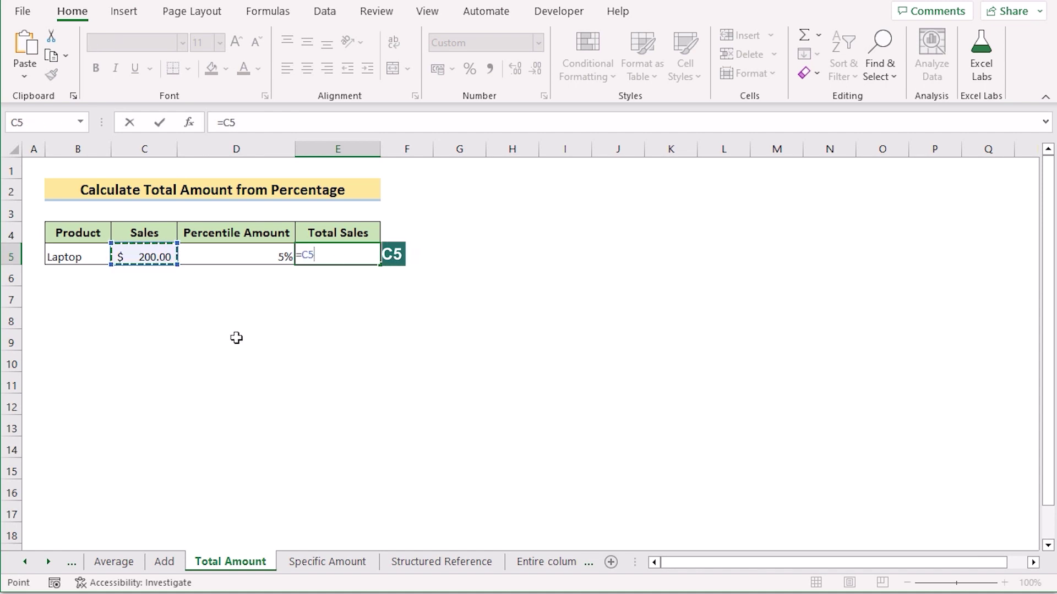
{"action": "type", "text": "/"}
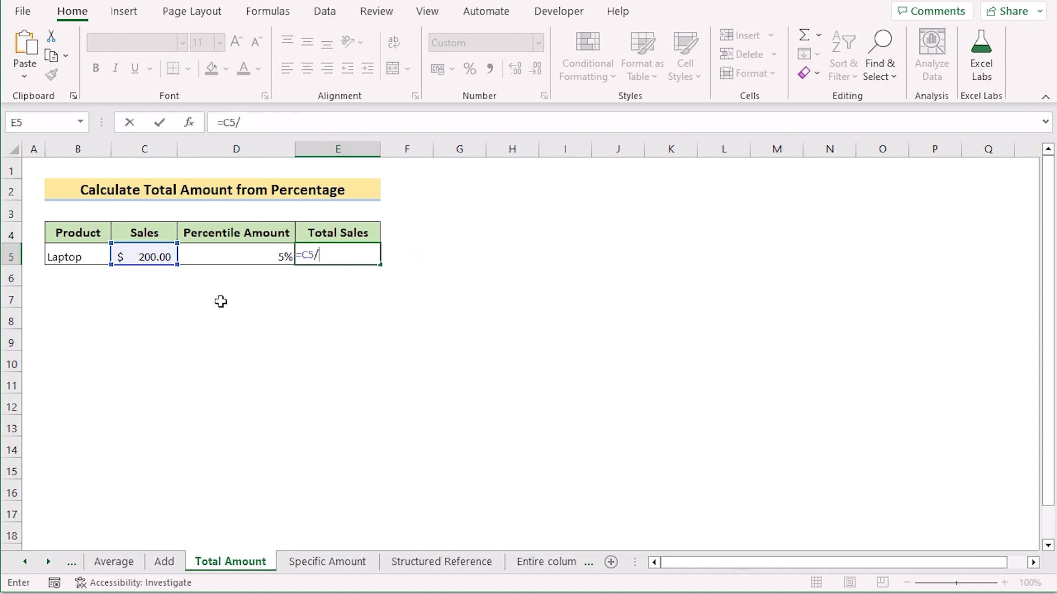
{"action": "left_click", "coordinate": [236, 257]}
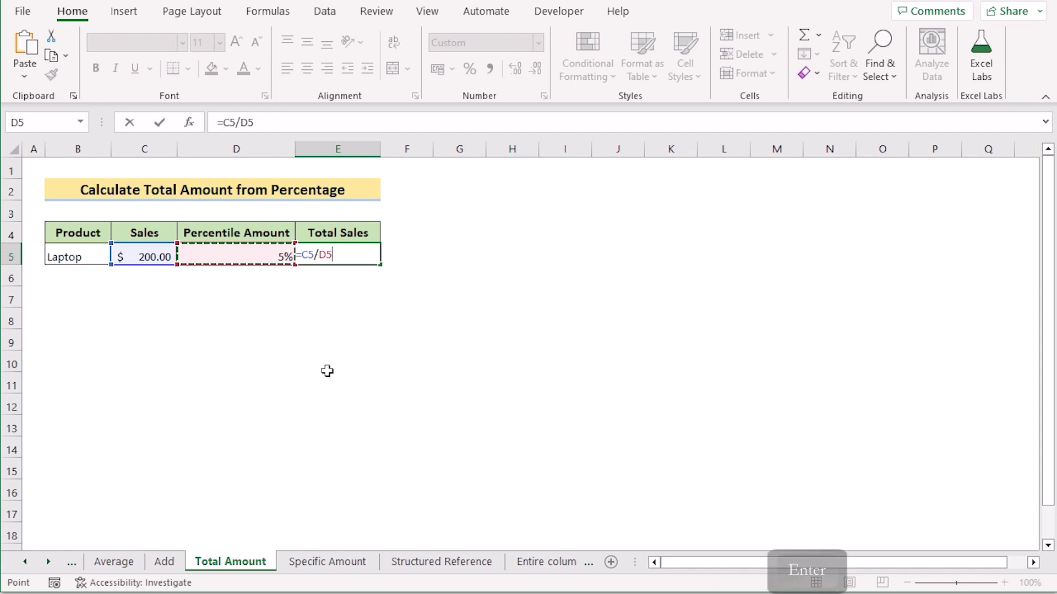
{"action": "key", "text": "Return"}
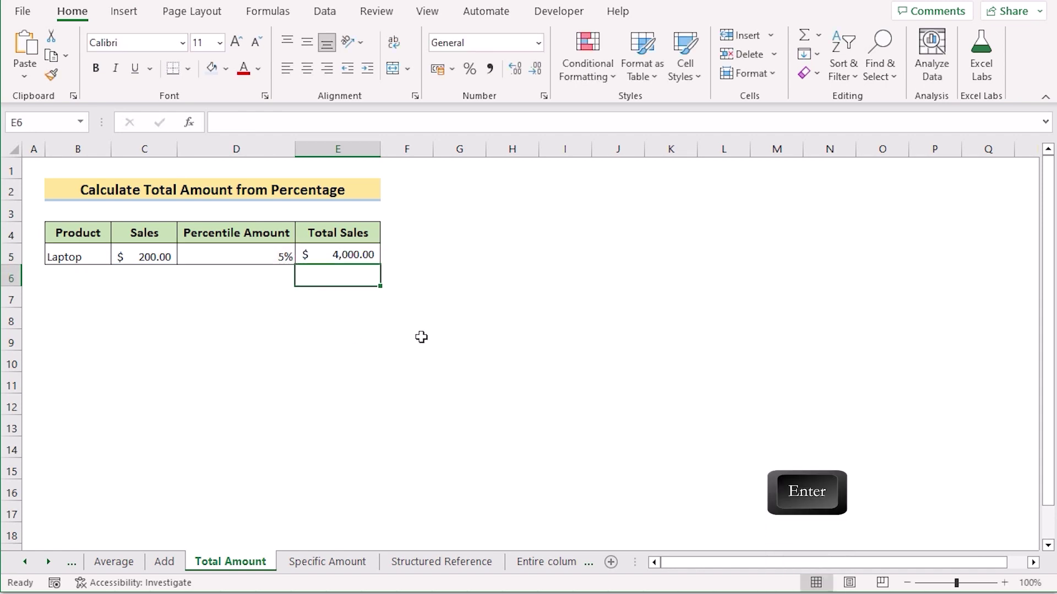
{"action": "left_click", "coordinate": [316, 251]}
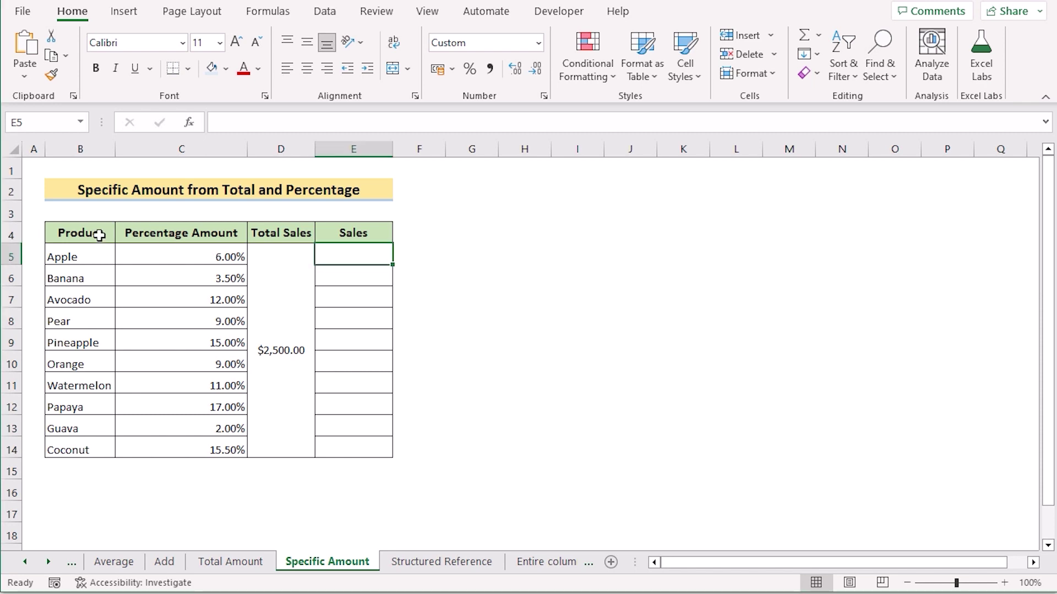
{"action": "left_click", "coordinate": [100, 235]}
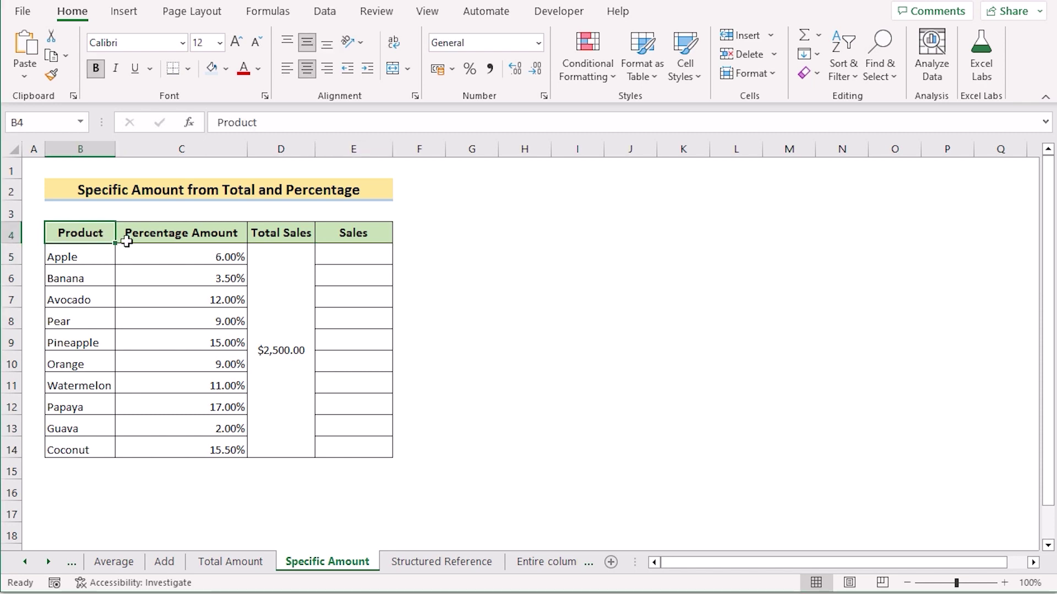
{"action": "left_click", "coordinate": [156, 239]}
{"action": "left_click", "coordinate": [282, 242]}
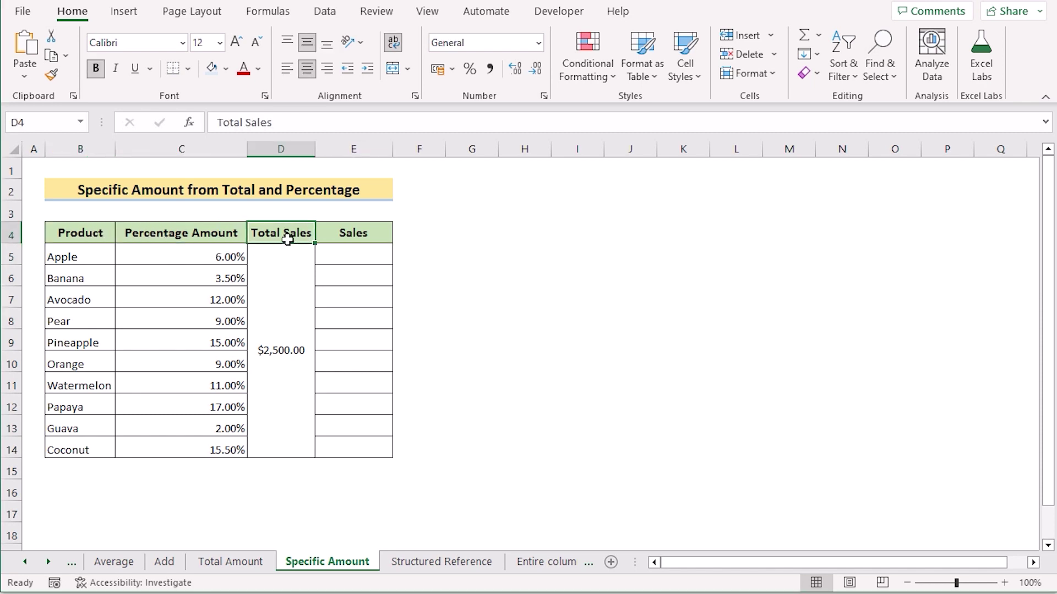
{"action": "left_click", "coordinate": [198, 152]}
{"action": "left_click", "coordinate": [264, 154]}
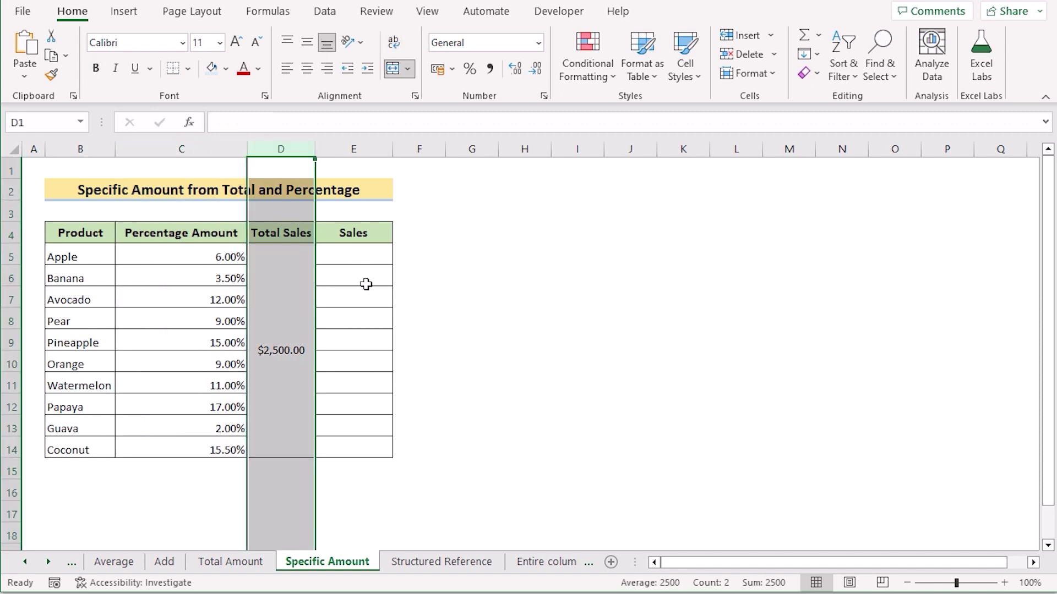
Calculate the sales in E5 on the Specific Amount sheet with =$D$5*C5 and fill the formula down to E14.
{"action": "double_click", "coordinate": [355, 254]}
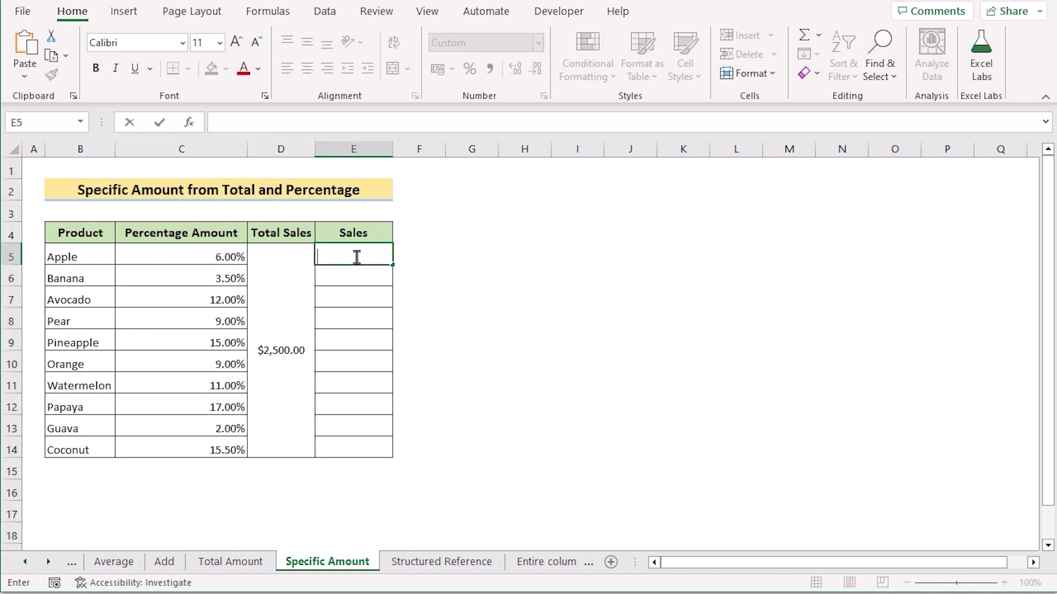
{"action": "type", "text": "="}
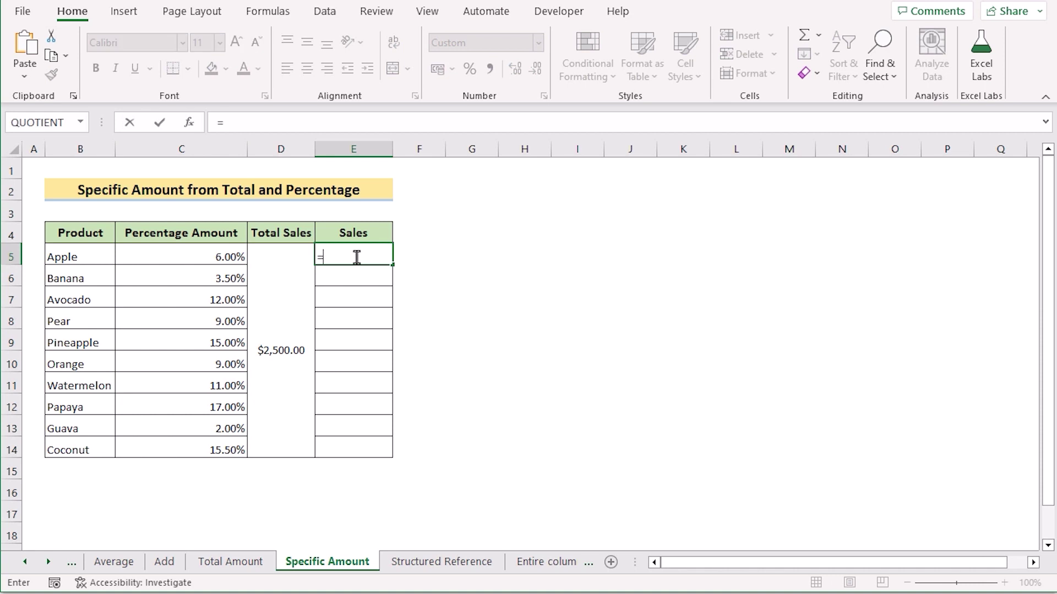
{"action": "left_click", "coordinate": [277, 330]}
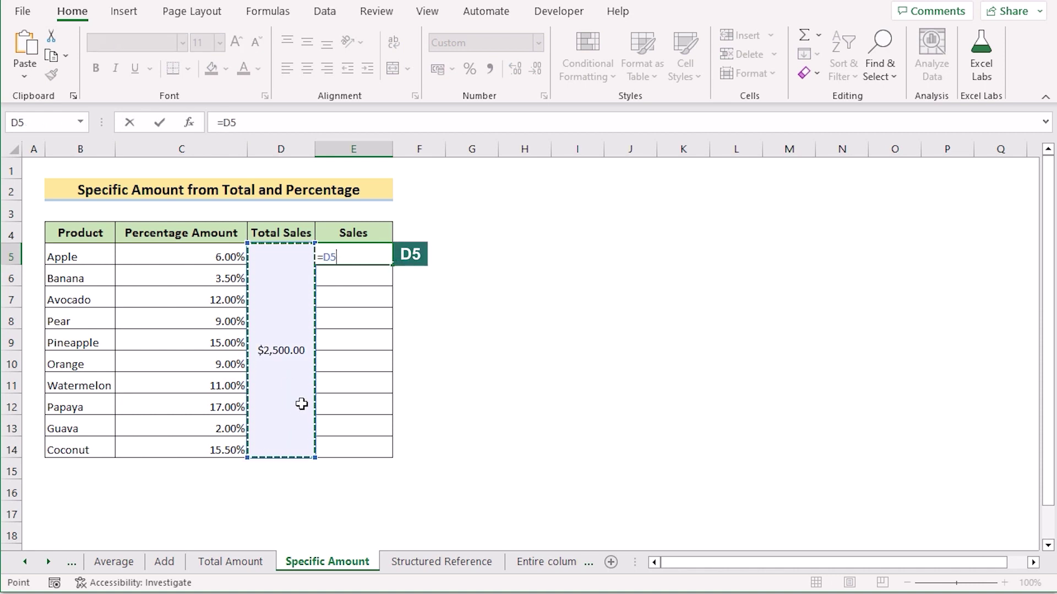
{"action": "key", "text": "F4"}
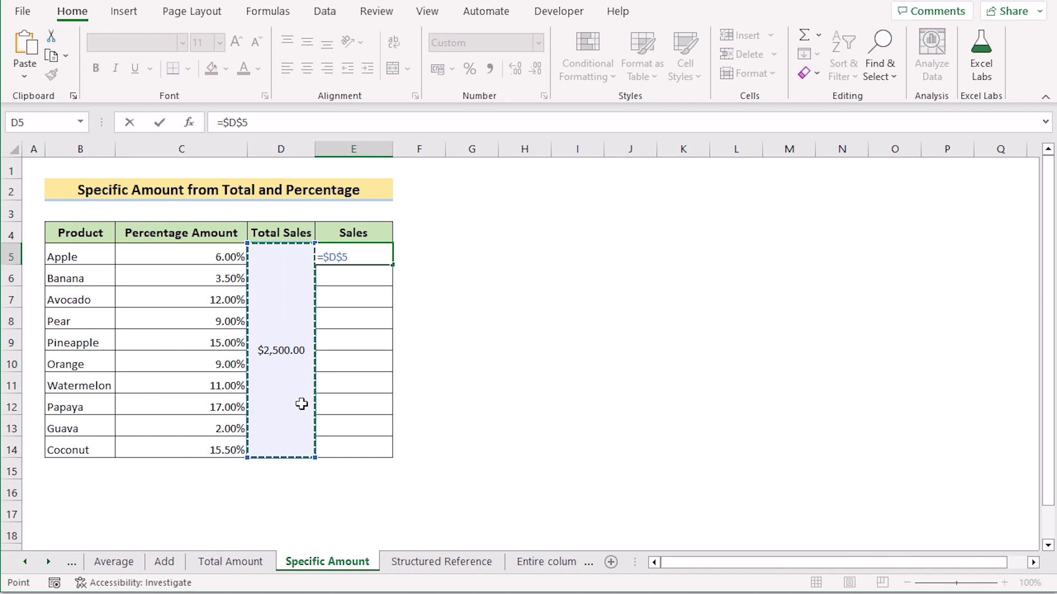
{"action": "type", "text": "*"}
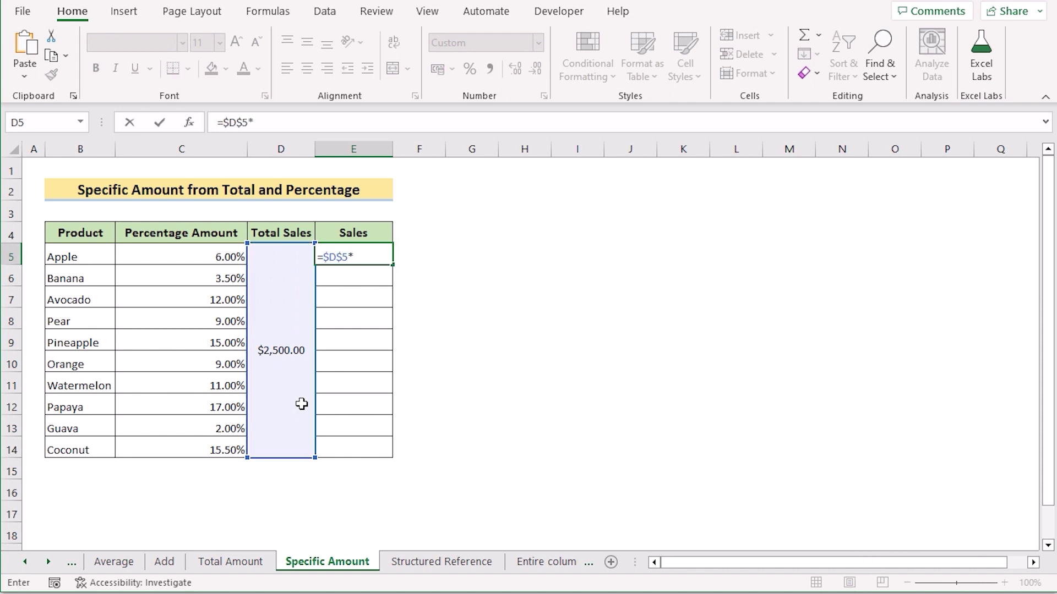
{"action": "left_click", "coordinate": [200, 258]}
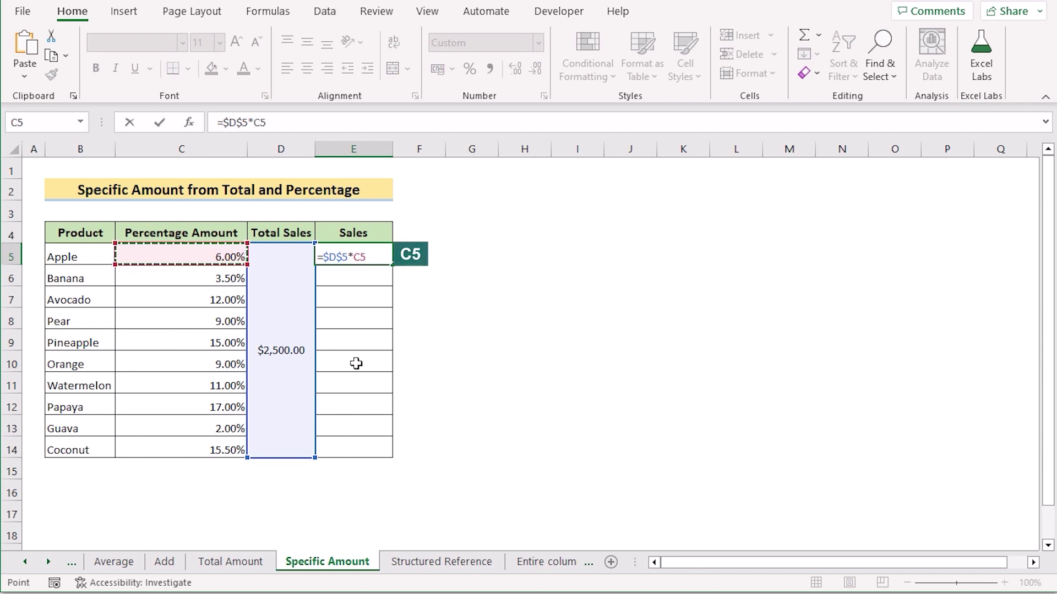
{"action": "key", "text": "Return"}
{"action": "left_click", "coordinate": [330, 257]}
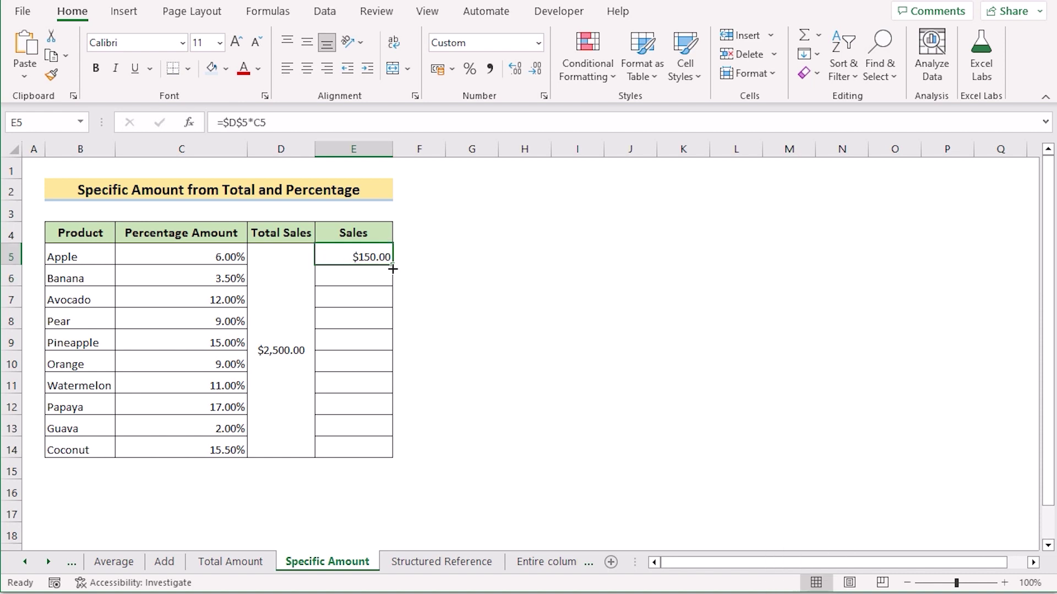
{"action": "left_click_drag", "start_coordinate": [393, 267], "coordinate": [388, 455]}
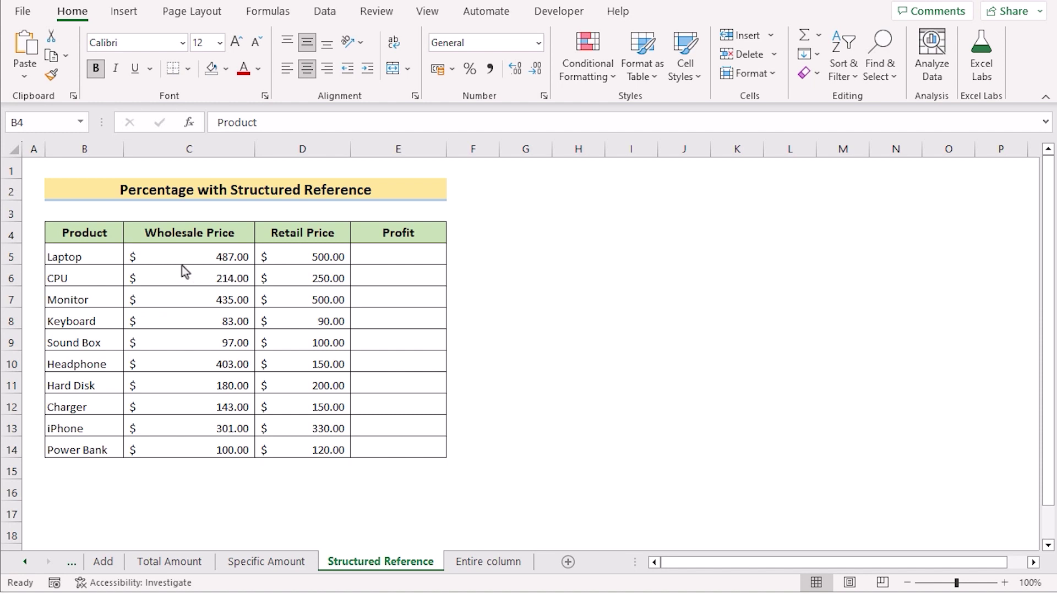
Convert the range B4:E14 on the Structured Reference sheet into a table with headers.
{"action": "left_click", "coordinate": [113, 233]}
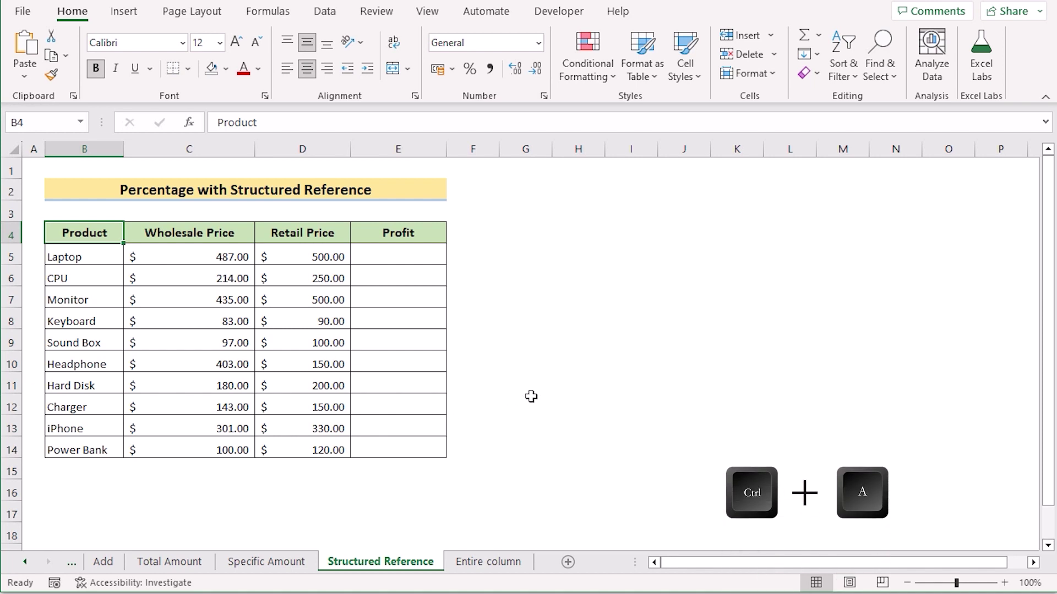
{"action": "key", "text": "ctrl+a"}
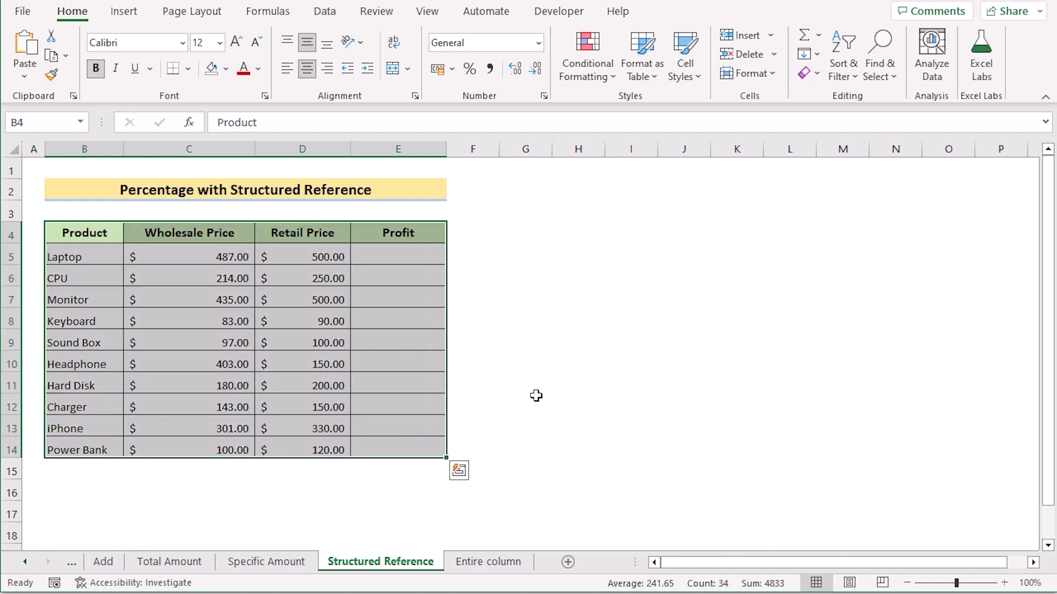
{"action": "key", "text": "ctrl+t"}
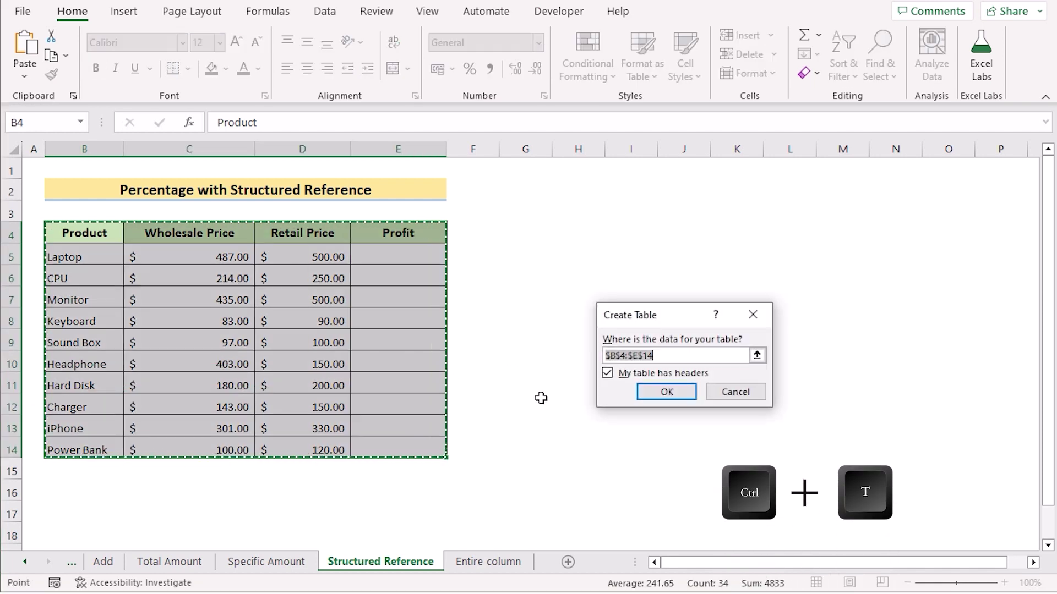
{"action": "left_click_drag", "start_coordinate": [665, 316], "coordinate": [617, 298]}
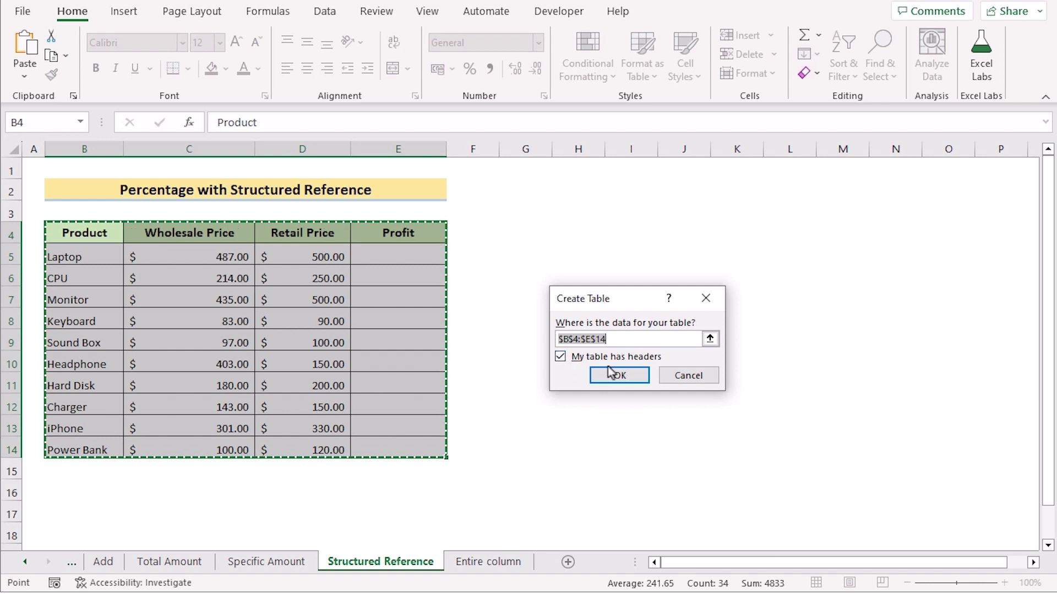
{"action": "left_click", "coordinate": [637, 375]}
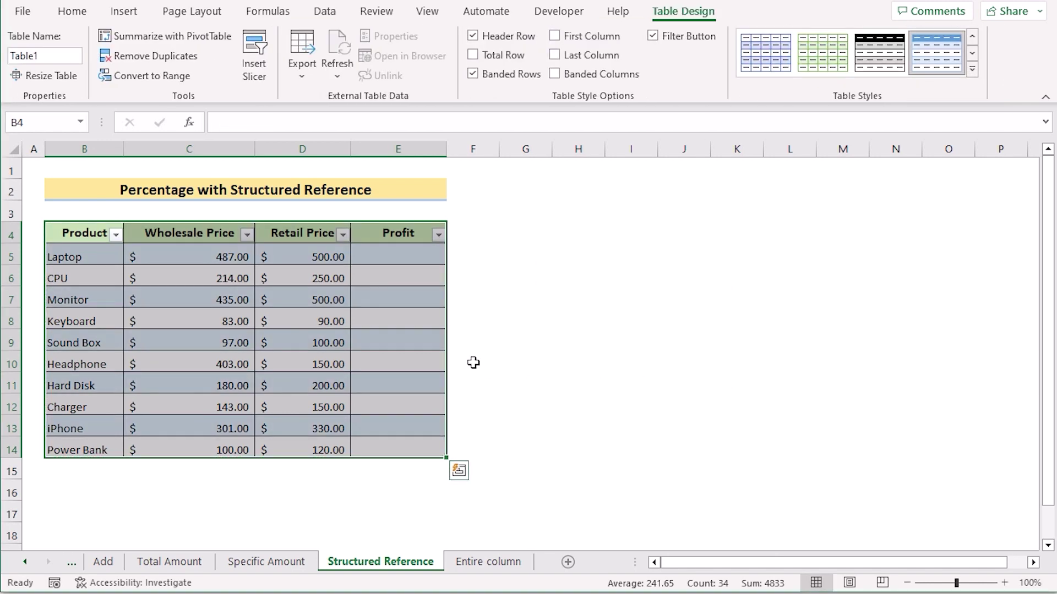
{"action": "left_click", "coordinate": [70, 13]}
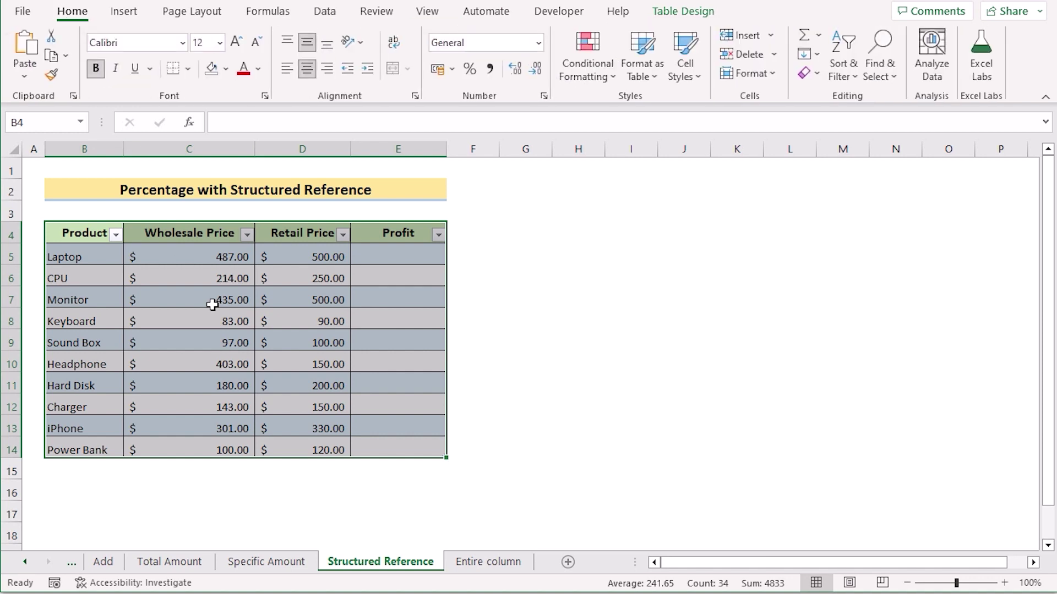
Calculate the Profit column from E5 with the structured formula =([@[Retail Price]]-[@[Wholesale Price]])/[@[Wholesale Price]].
{"action": "left_click", "coordinate": [399, 257]}
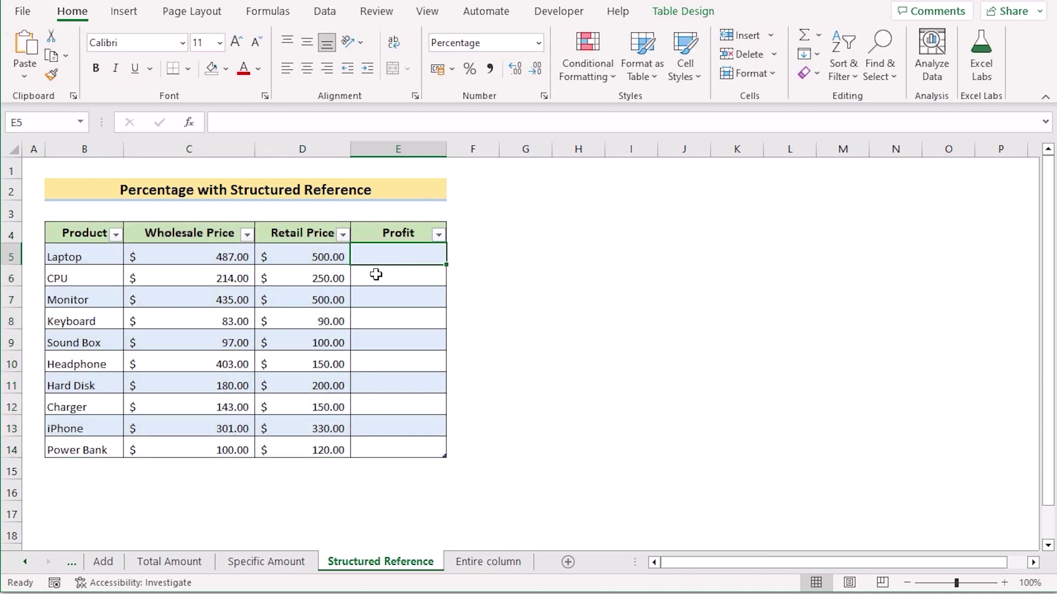
{"action": "double_click", "coordinate": [372, 254]}
{"action": "key", "text": "F2"}
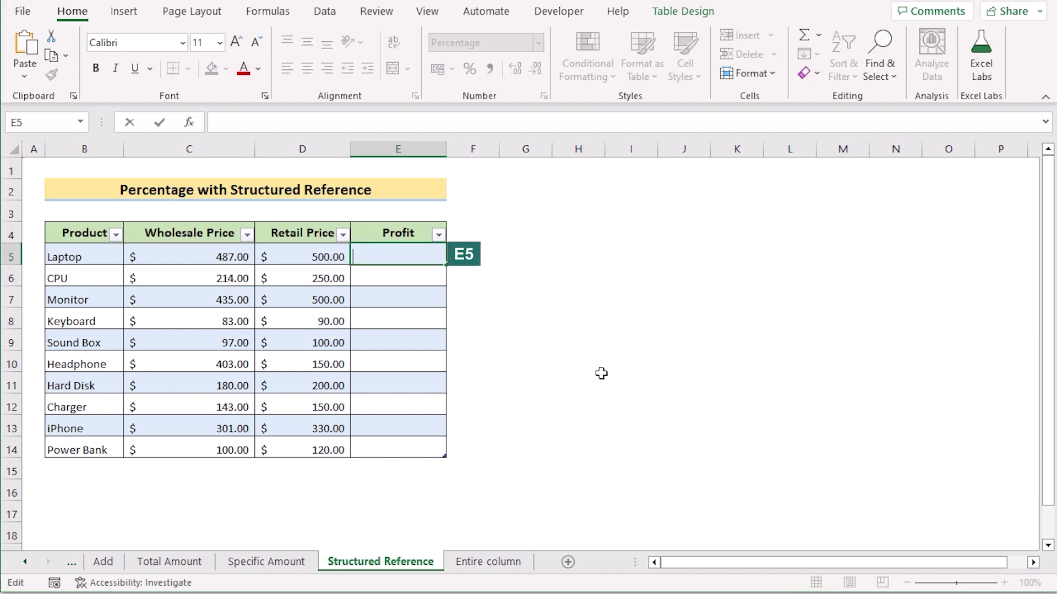
{"action": "type", "text": "=("}
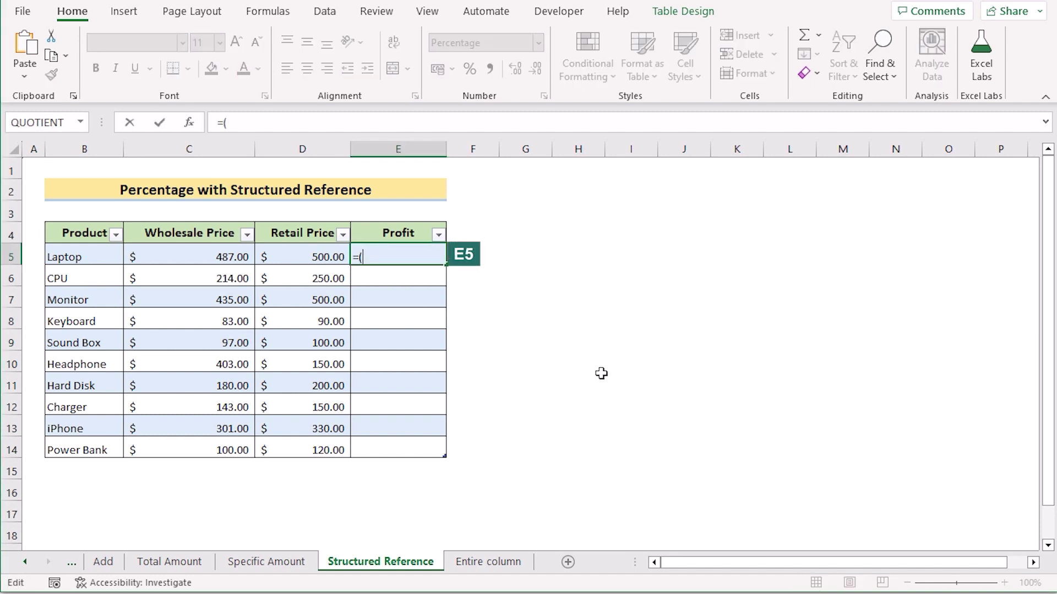
{"action": "left_click", "coordinate": [297, 252]}
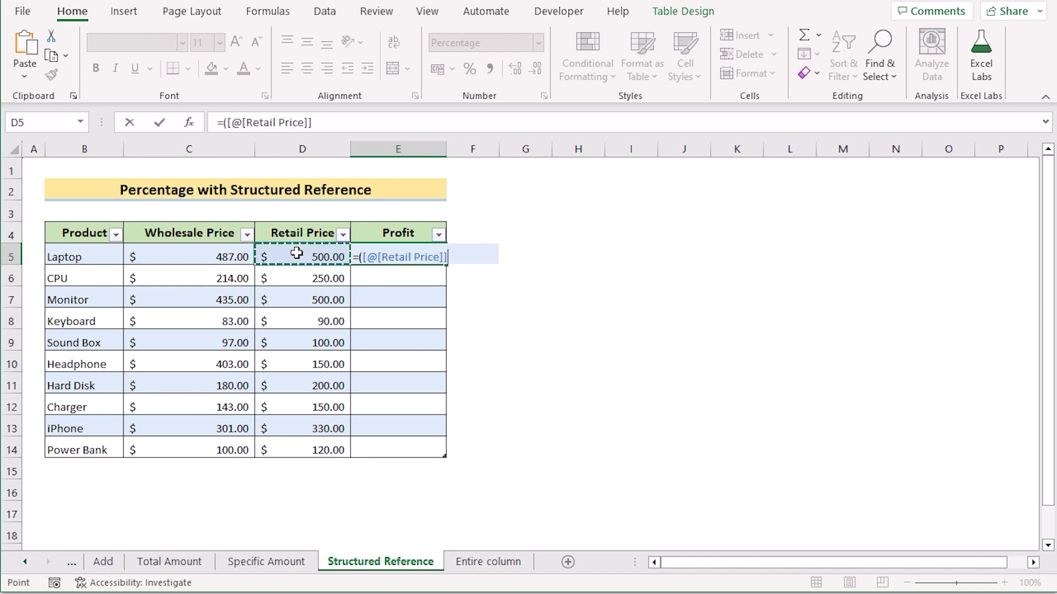
{"action": "type", "text": "-"}
{"action": "left_click", "coordinate": [202, 261]}
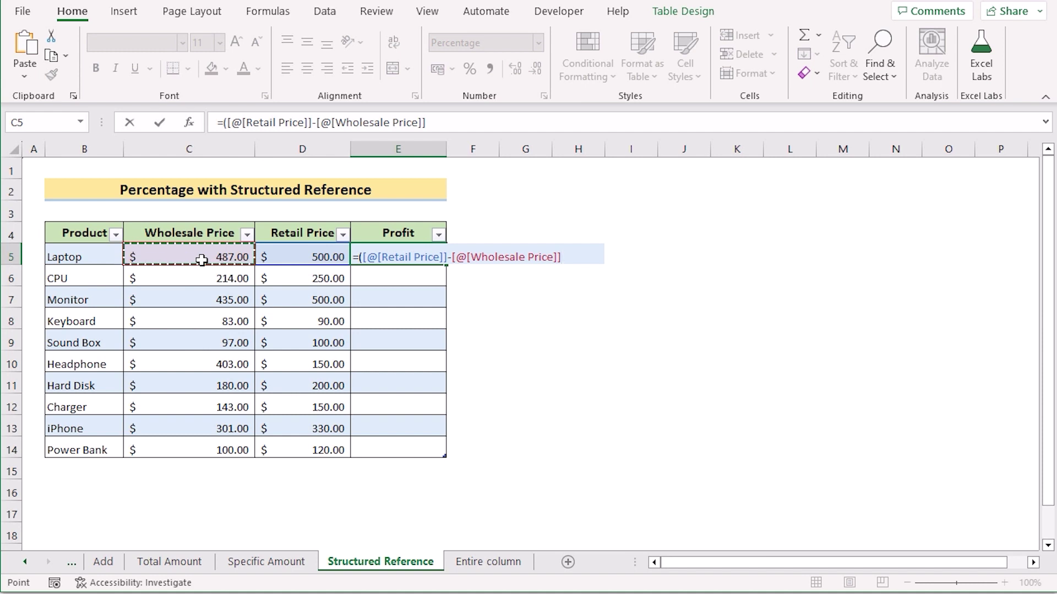
{"action": "type", "text": ")"}
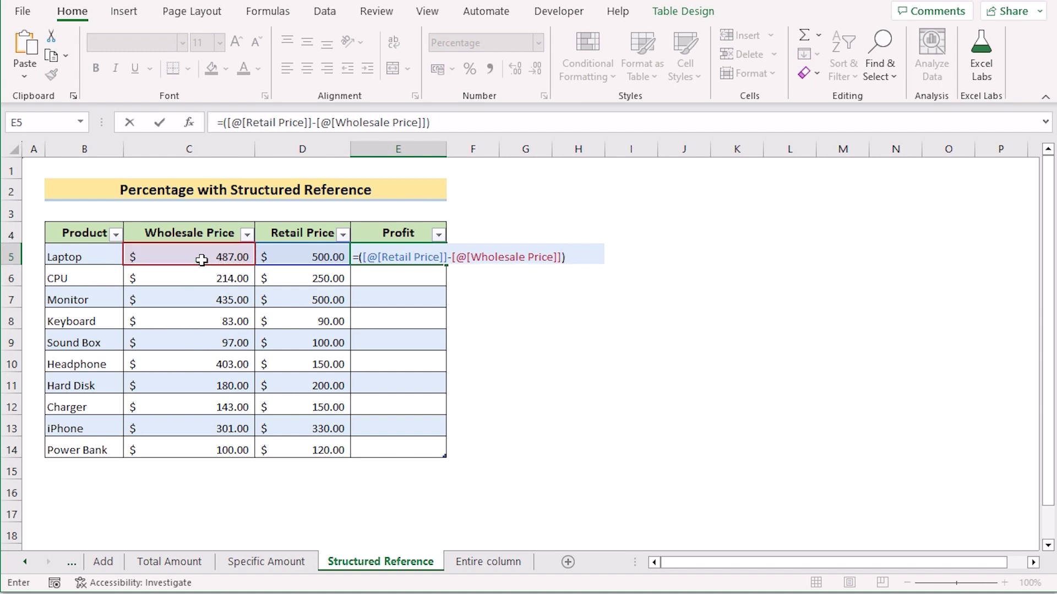
{"action": "type", "text": "/"}
{"action": "left_click", "coordinate": [200, 260]}
{"action": "key", "text": "Return"}
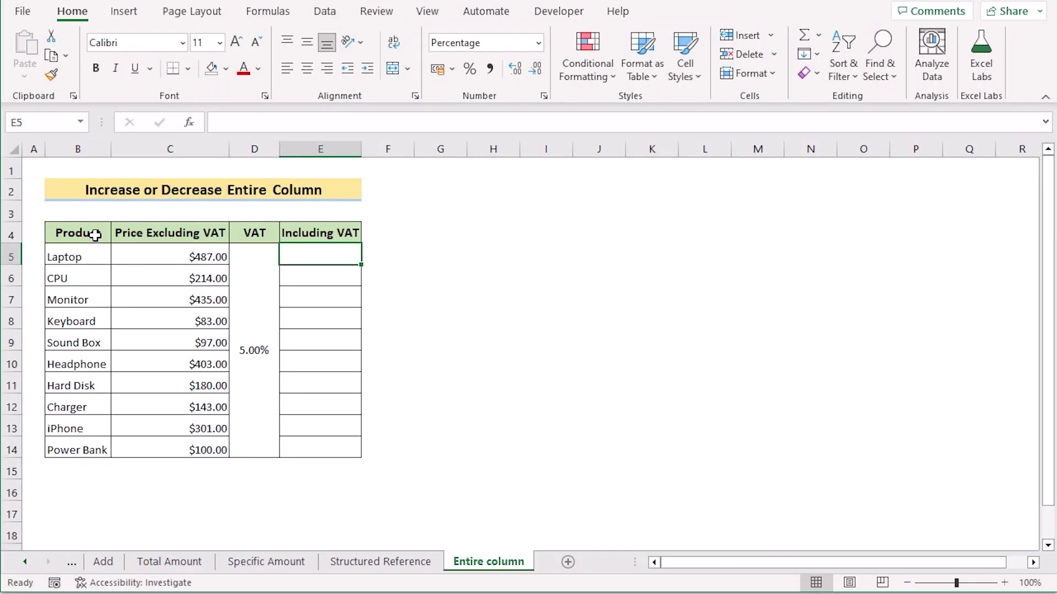
{"action": "left_click", "coordinate": [98, 238]}
{"action": "left_click", "coordinate": [164, 238]}
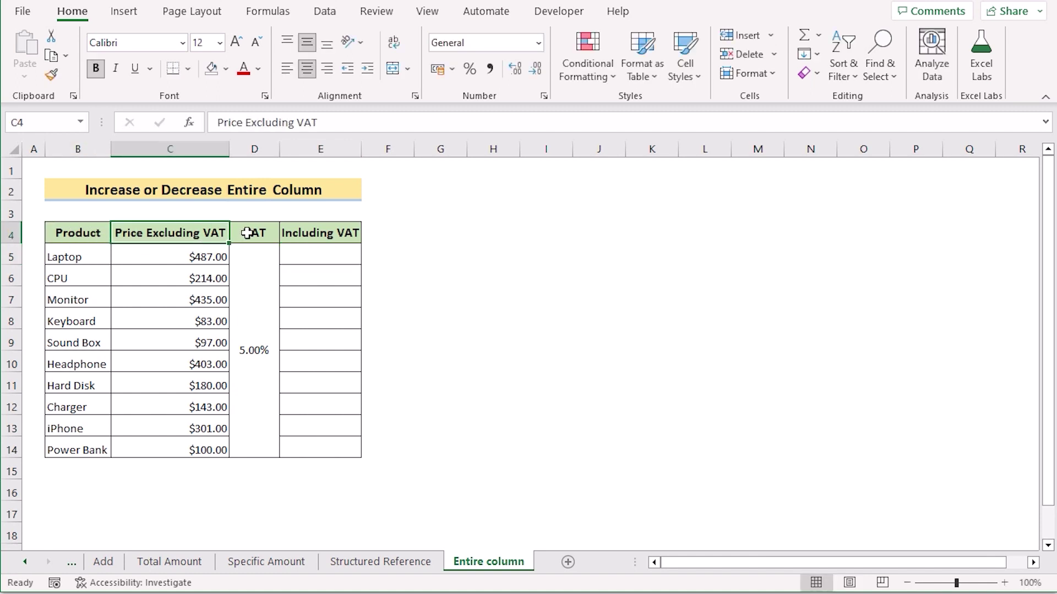
{"action": "left_click", "coordinate": [249, 232]}
{"action": "left_click", "coordinate": [304, 239]}
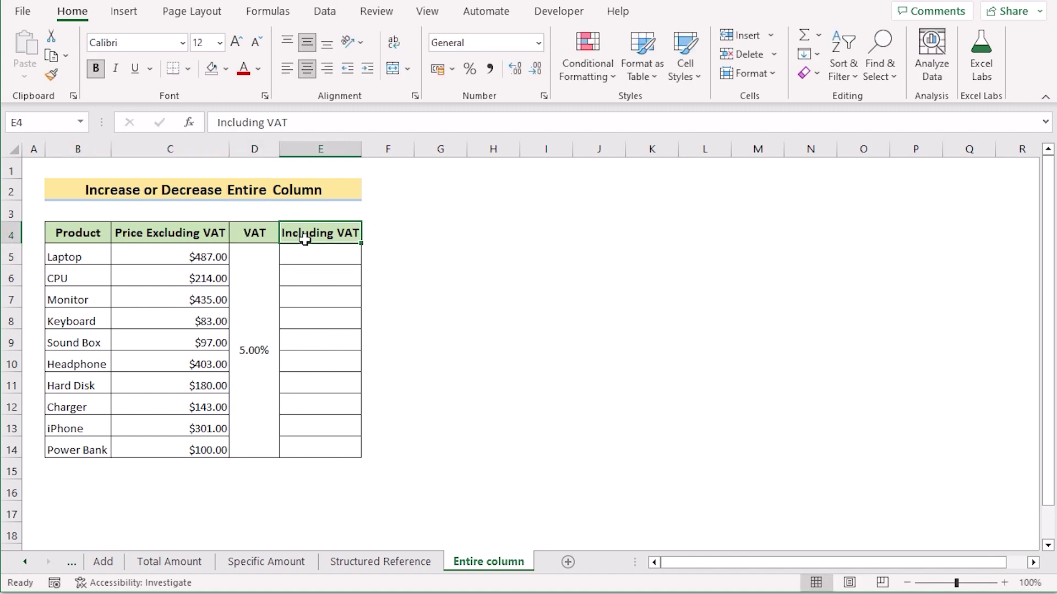
{"action": "left_click", "coordinate": [154, 238]}
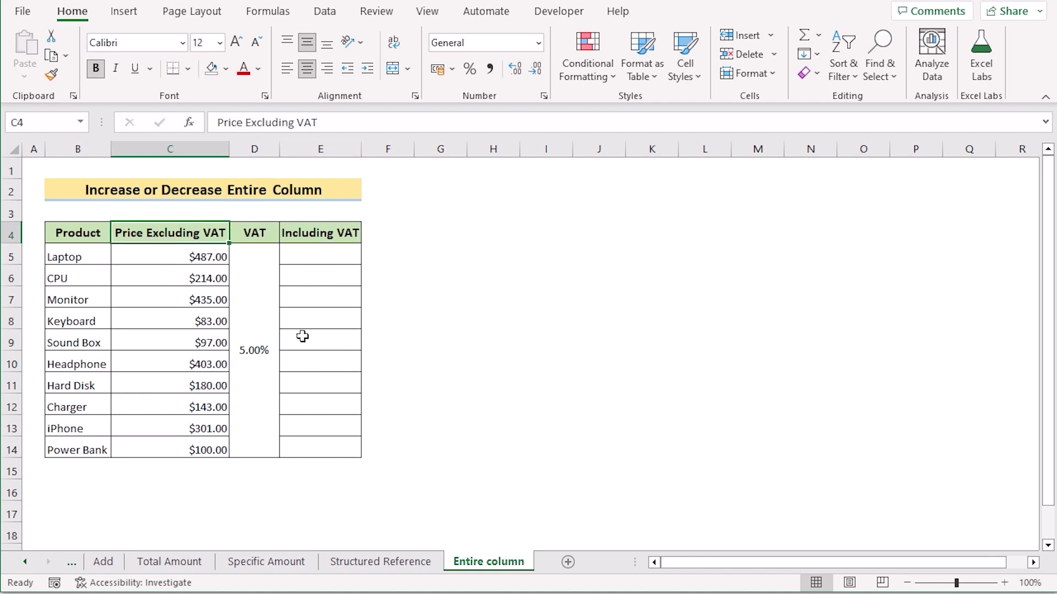
Enter 105% in E5 of the Including VAT column on the Entire column sheet and fill it down to E14.
{"action": "double_click", "coordinate": [312, 254]}
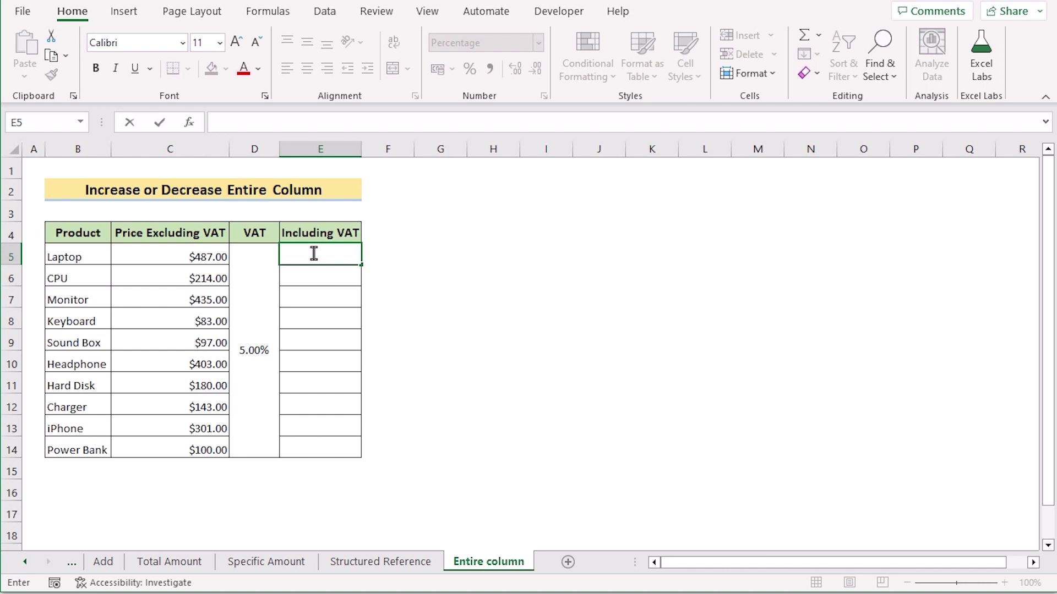
{"action": "type", "text": "05%"}
{"action": "key", "text": "Return"}
{"action": "left_click", "coordinate": [313, 255]}
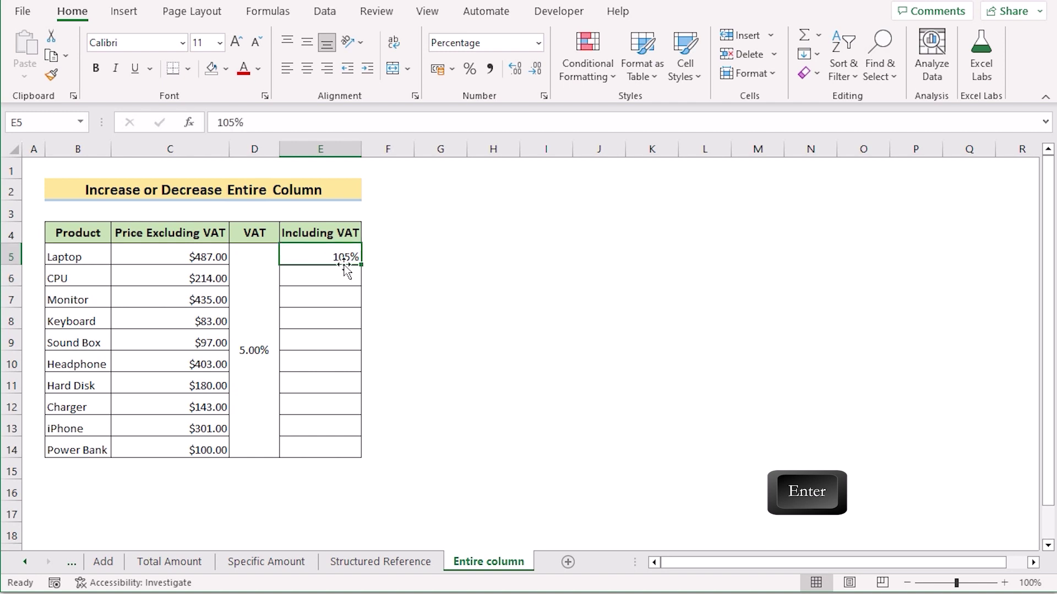
{"action": "left_click_drag", "start_coordinate": [361, 265], "coordinate": [337, 452]}
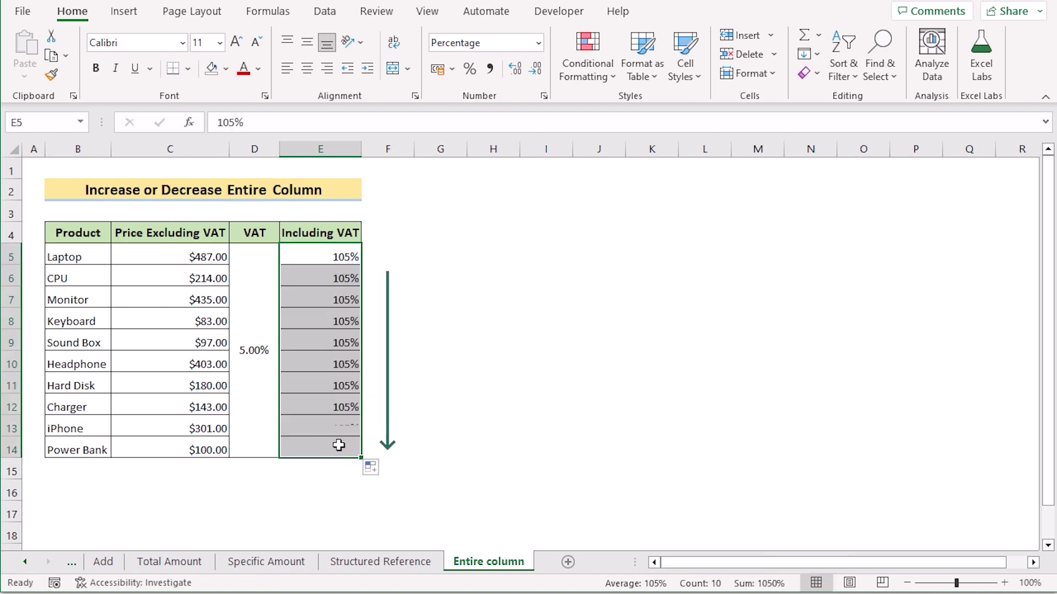
Copy the prices in C5:C14 and paste them onto E5:E14 using Paste Special with All and the Multiply operation.
{"action": "left_click", "coordinate": [134, 253]}
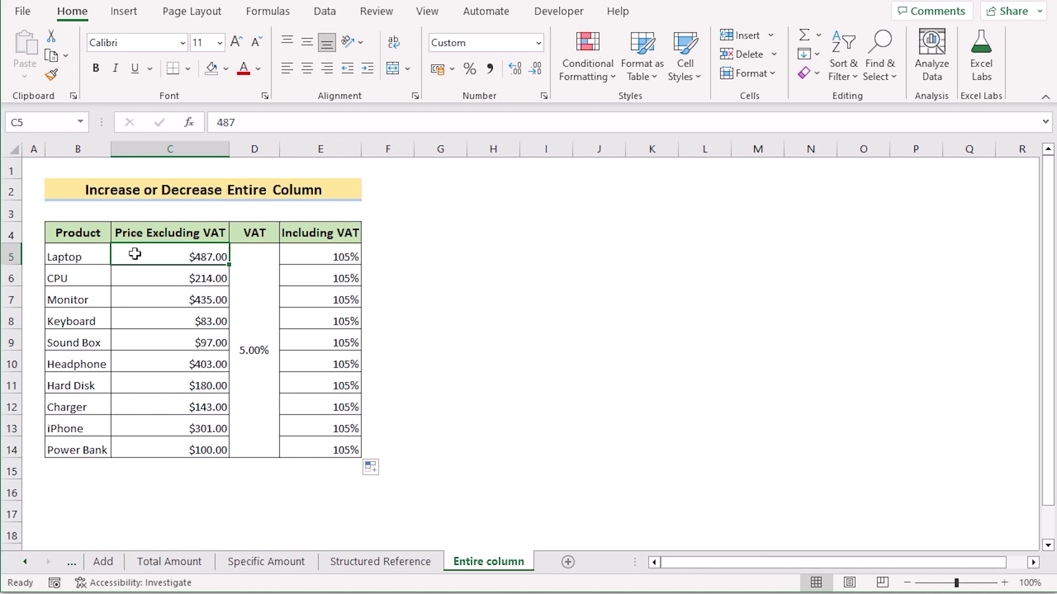
{"action": "left_click", "coordinate": [154, 454], "text": "shift"}
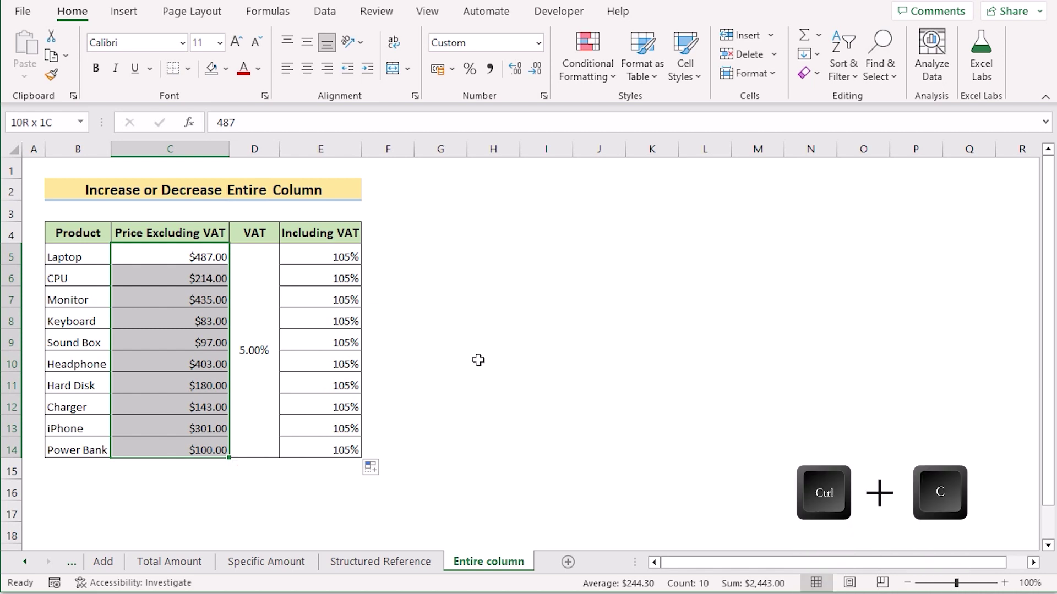
{"action": "key", "text": "ctrl+c"}
{"action": "left_click_drag", "start_coordinate": [321, 256], "coordinate": [308, 446]}
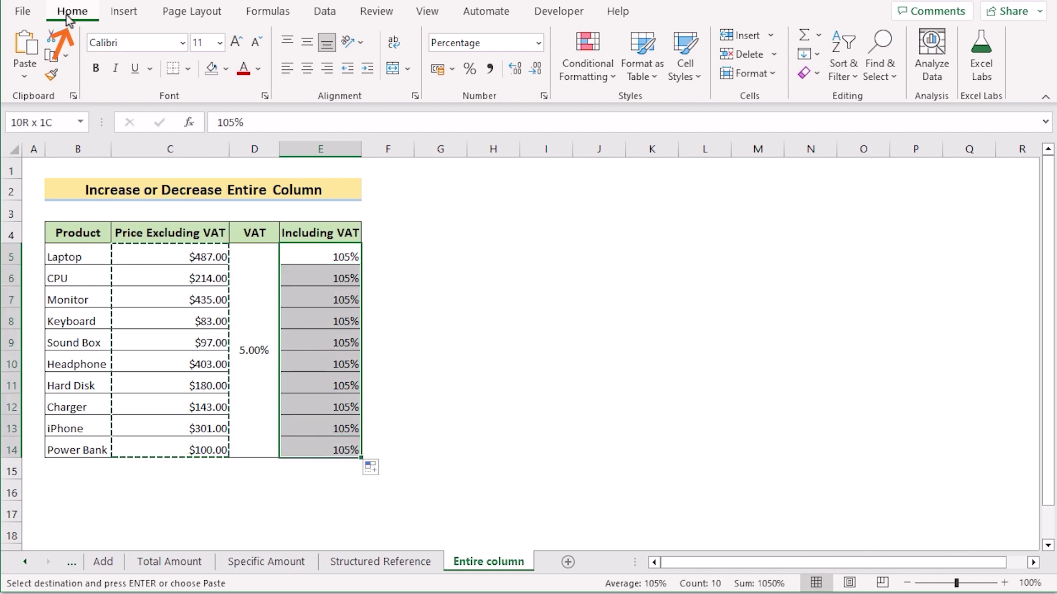
{"action": "left_click", "coordinate": [24, 77]}
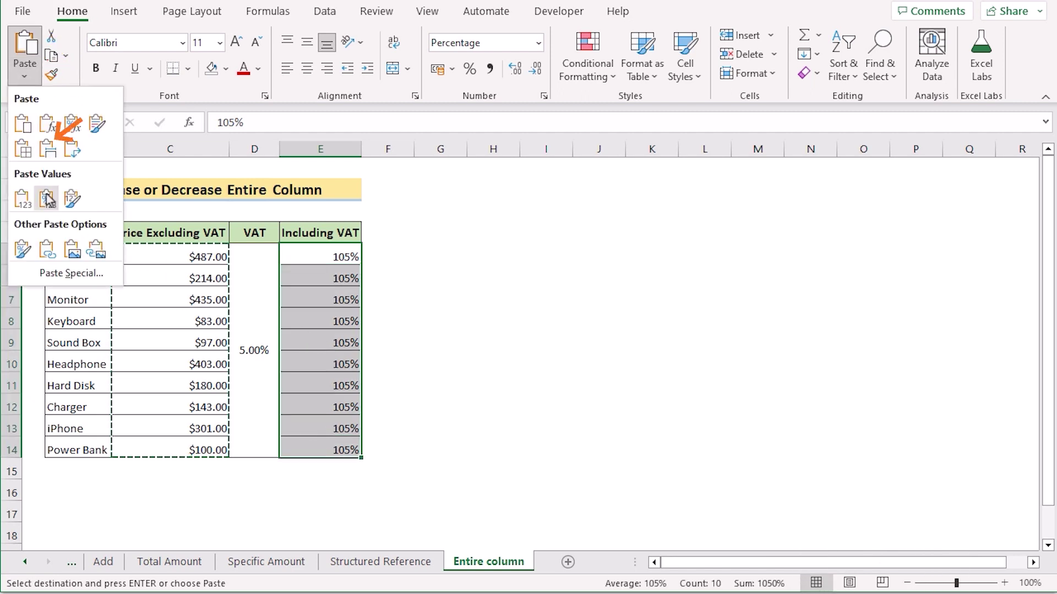
{"action": "left_click", "coordinate": [82, 274]}
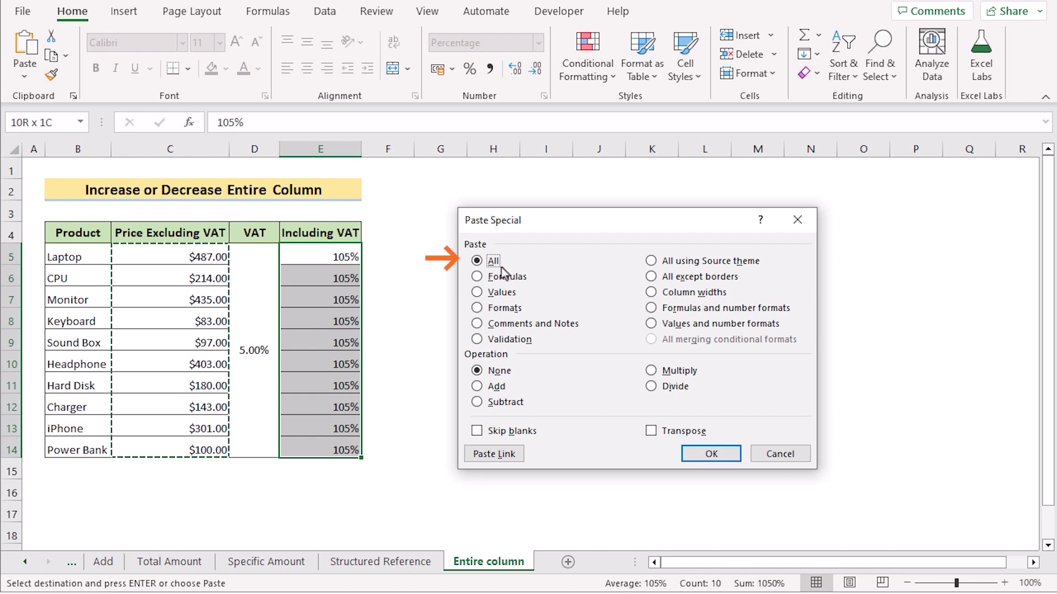
{"action": "left_click", "coordinate": [652, 371]}
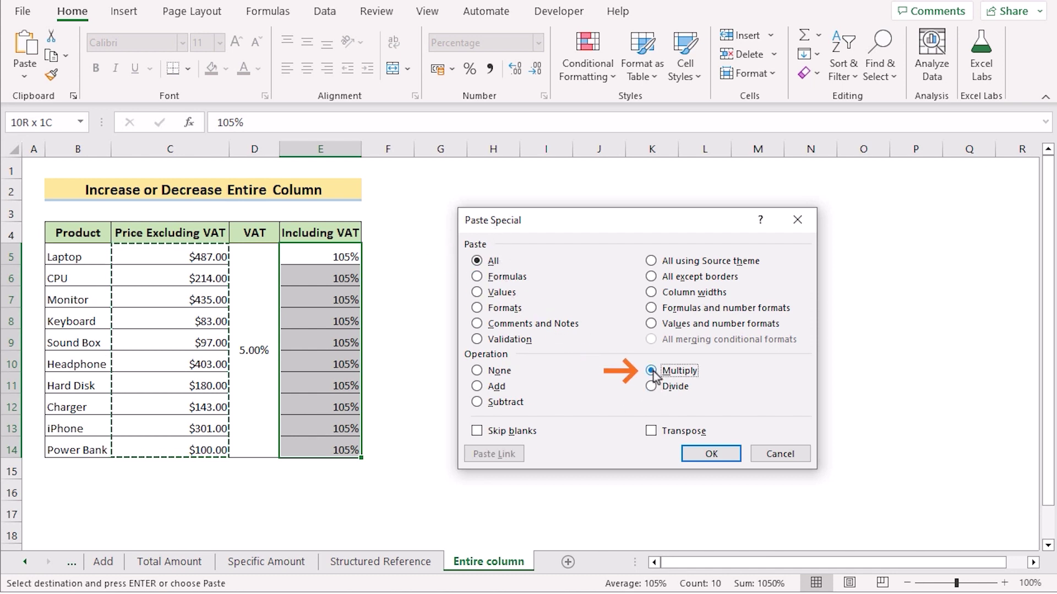
{"action": "left_click", "coordinate": [732, 455]}
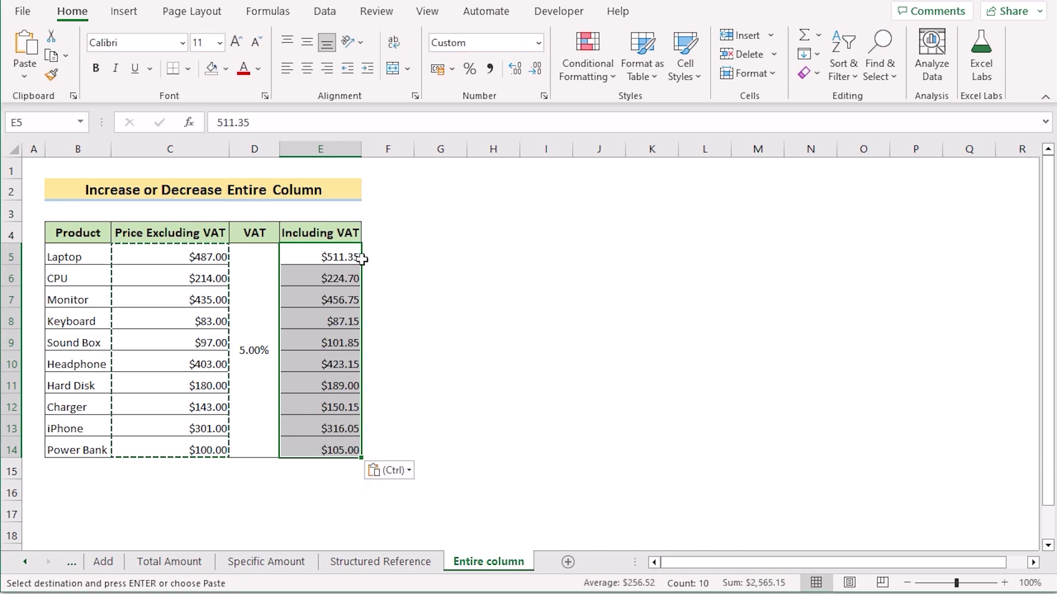